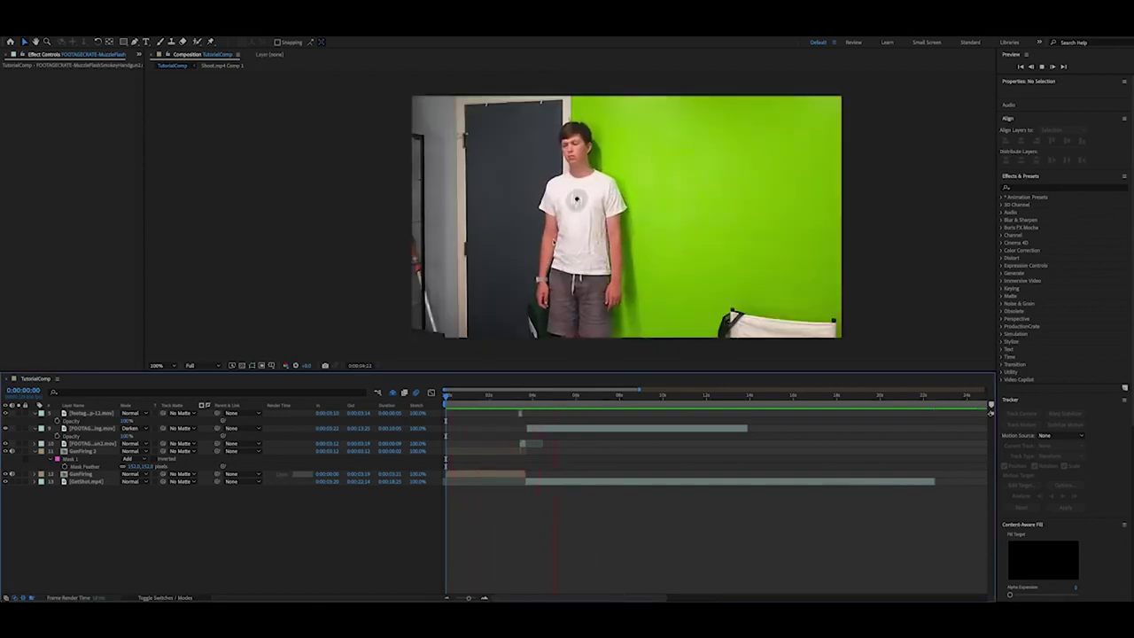
Examine the bullet wound composited on the actor's shirt close up around 0:00:04:20 and select its layer
{"action": "scroll", "coordinate": [575, 198], "scroll_direction": "up", "scroll_amount": 4}
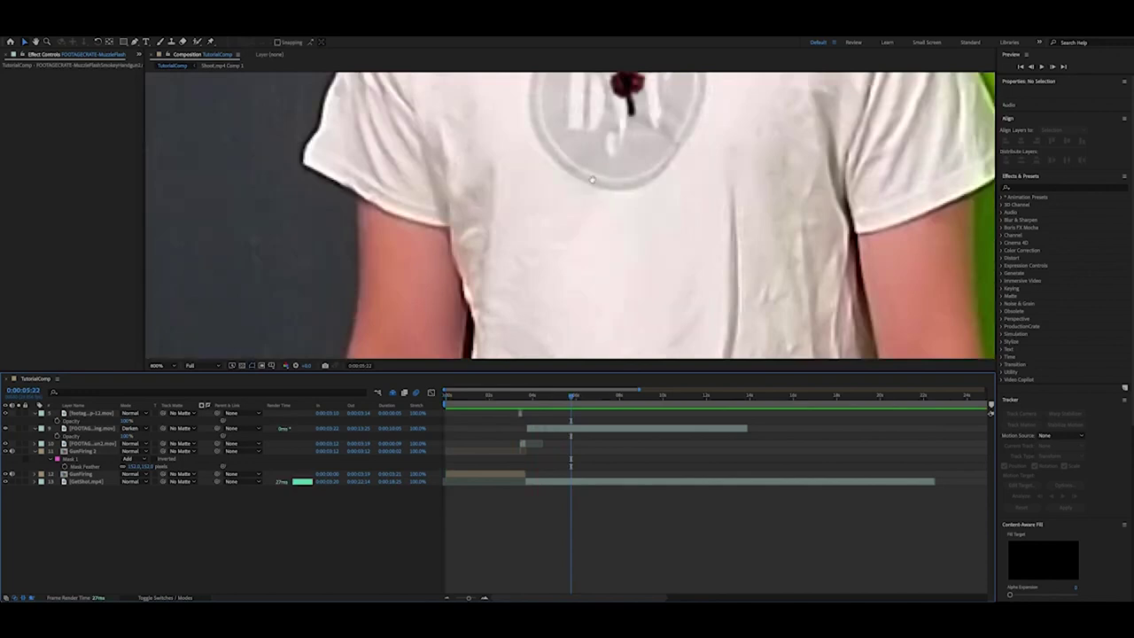
{"action": "left_click_drag", "start_coordinate": [592, 180], "coordinate": [569, 288]}
{"action": "left_click_drag", "start_coordinate": [572, 401], "coordinate": [546, 405]}
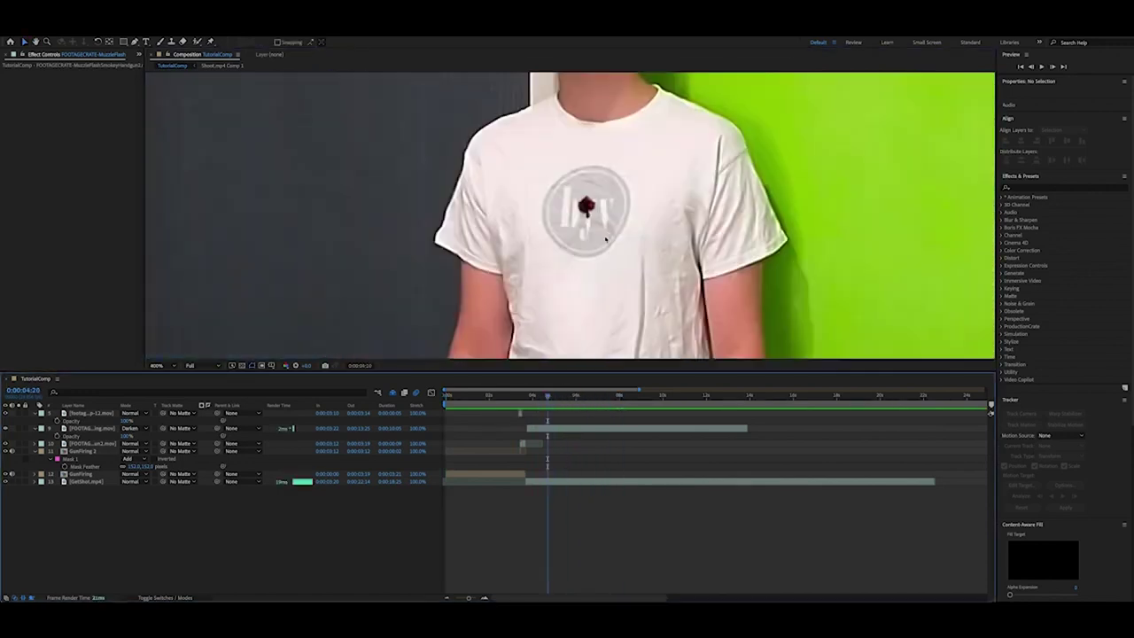
{"action": "left_click", "coordinate": [598, 431]}
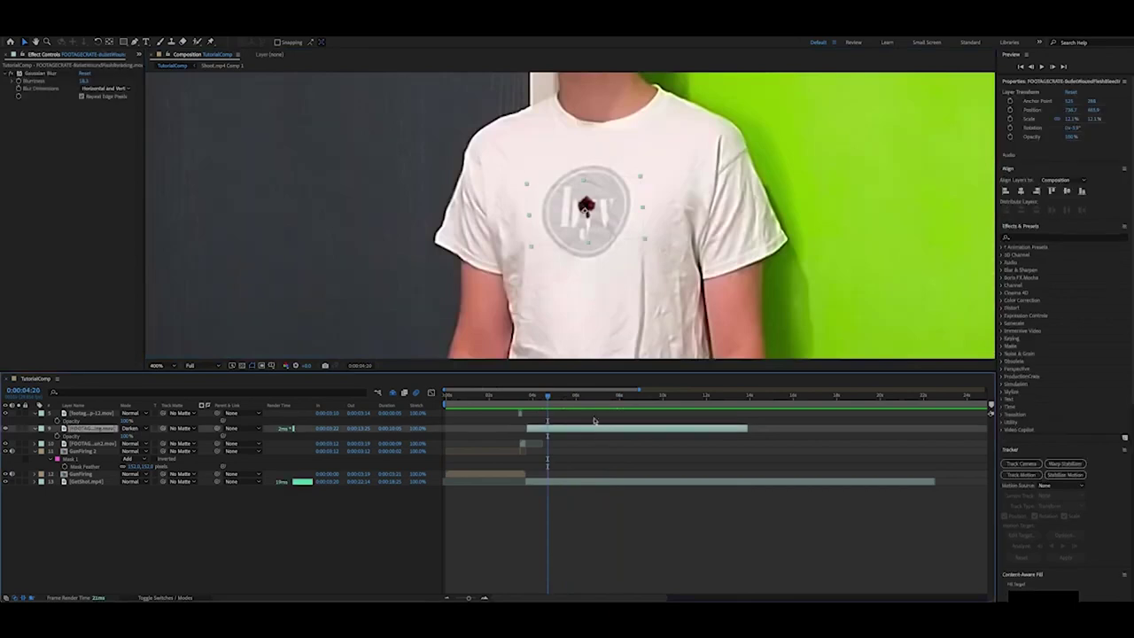
Preview the shot from the start of the composition up to the gun firing
{"action": "left_click_drag", "start_coordinate": [514, 405], "coordinate": [432, 415]}
{"action": "scroll", "coordinate": [512, 302], "scroll_direction": "down", "scroll_amount": 2}
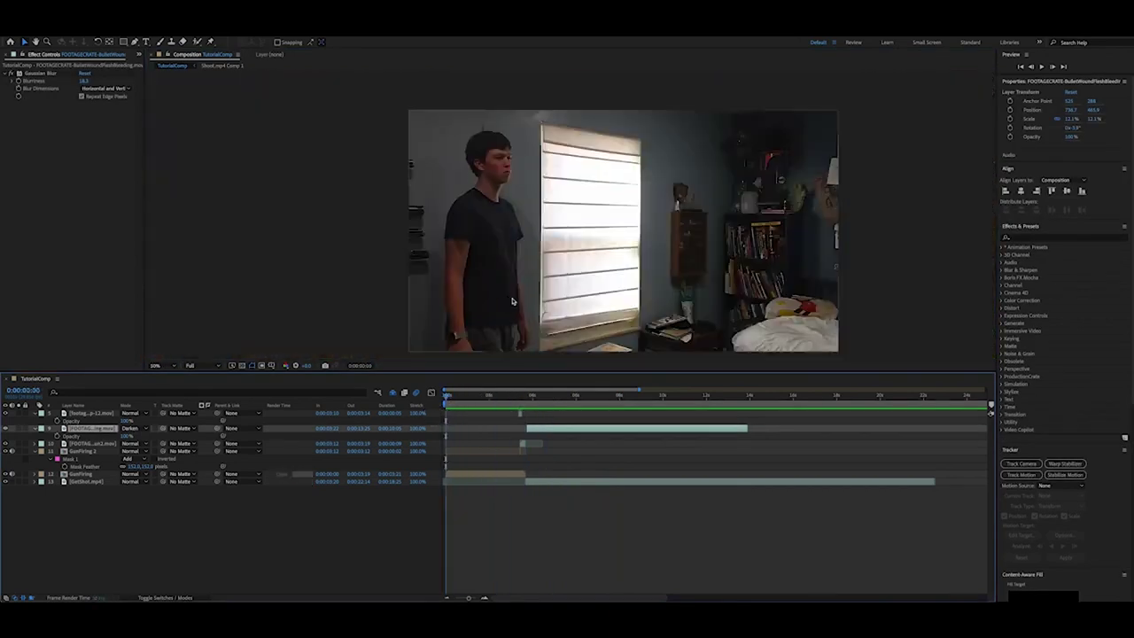
{"action": "scroll", "coordinate": [512, 302], "scroll_direction": "down", "scroll_amount": 1}
{"action": "scroll", "coordinate": [511, 302], "scroll_direction": "up", "scroll_amount": 1}
{"action": "left_click_drag", "start_coordinate": [471, 598], "coordinate": [474, 598]}
{"action": "key", "text": "space"}
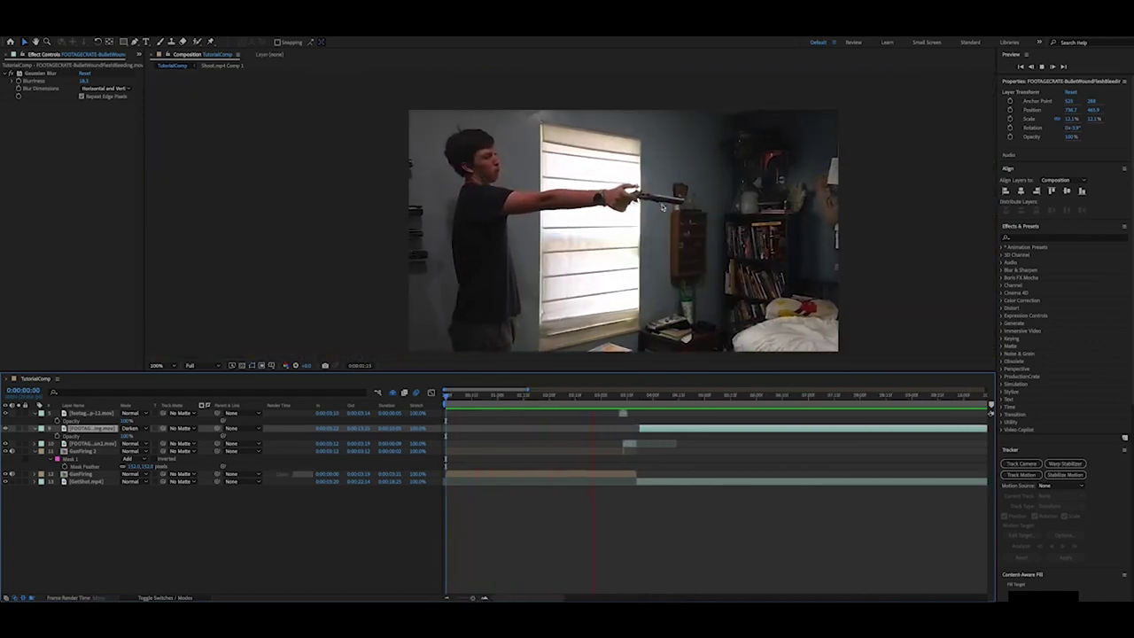
{"action": "key", "text": "space"}
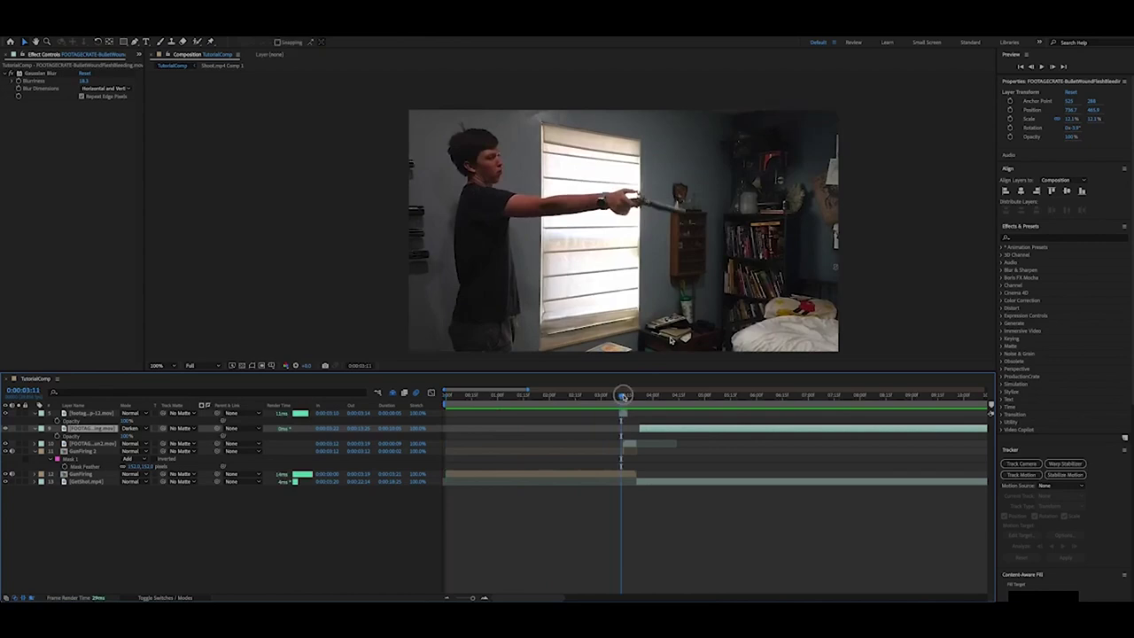
Examine the muzzle flash at 0:00:03:12 and compare it with the frames just before it
{"action": "left_click_drag", "start_coordinate": [623, 395], "coordinate": [624, 396]}
{"action": "scroll", "coordinate": [771, 205], "scroll_direction": "up", "scroll_amount": 1}
{"action": "left_click_drag", "start_coordinate": [870, 245], "coordinate": [582, 282]}
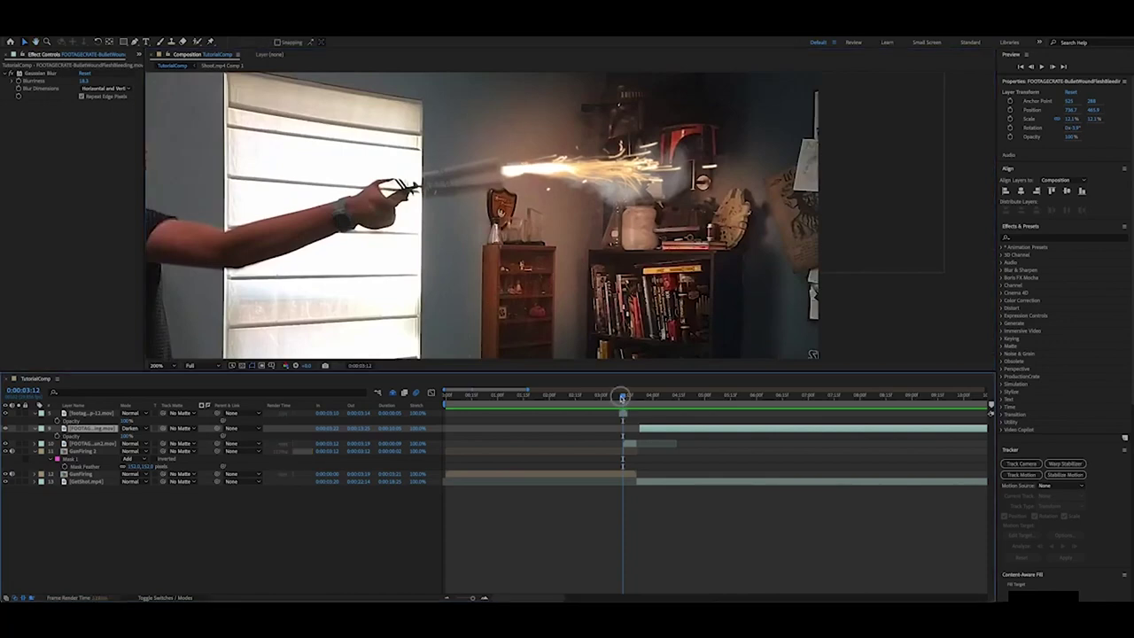
{"action": "left_click_drag", "start_coordinate": [624, 395], "coordinate": [617, 396]}
Examine the gun's hammer close up frame by frame from 0:00:03:08 through the flash at 0:00:03:12
{"action": "scroll", "coordinate": [390, 222], "scroll_direction": "up", "scroll_amount": 3}
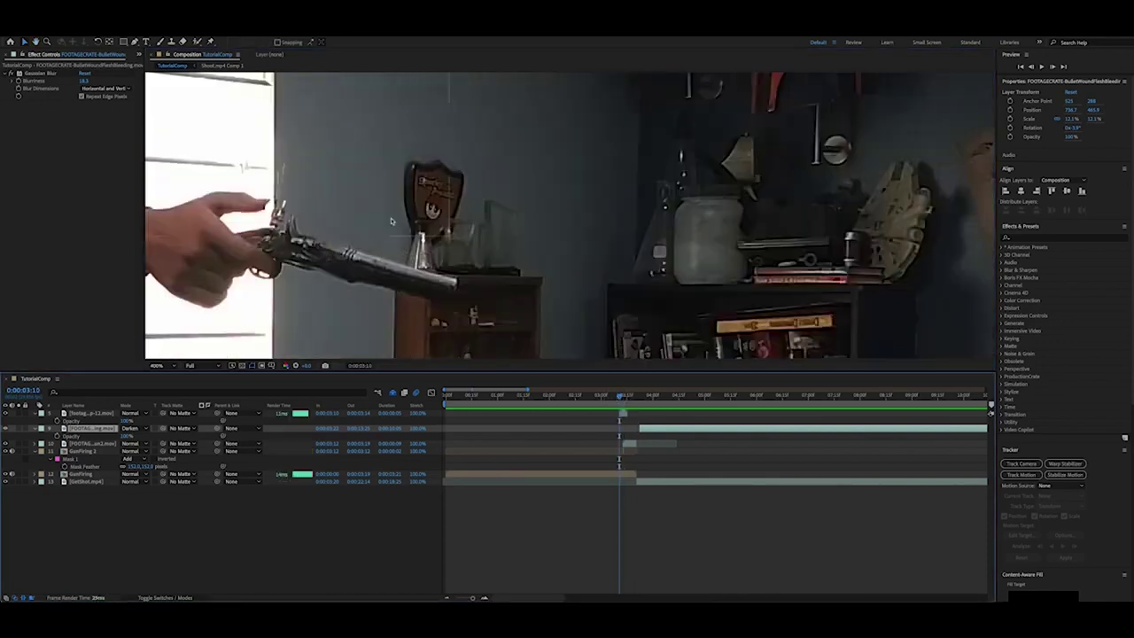
{"action": "left_click_drag", "start_coordinate": [344, 233], "coordinate": [949, 237]}
{"action": "left_click_drag", "start_coordinate": [597, 237], "coordinate": [673, 315]}
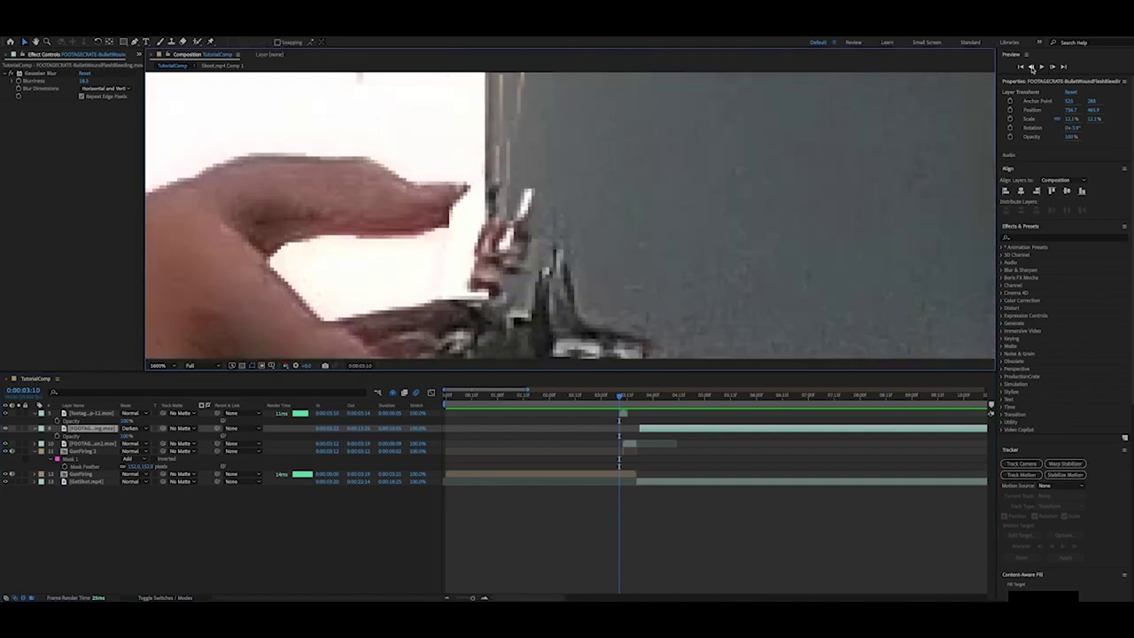
{"action": "left_click", "coordinate": [1031, 67]}
{"action": "left_click", "coordinate": [1032, 69]}
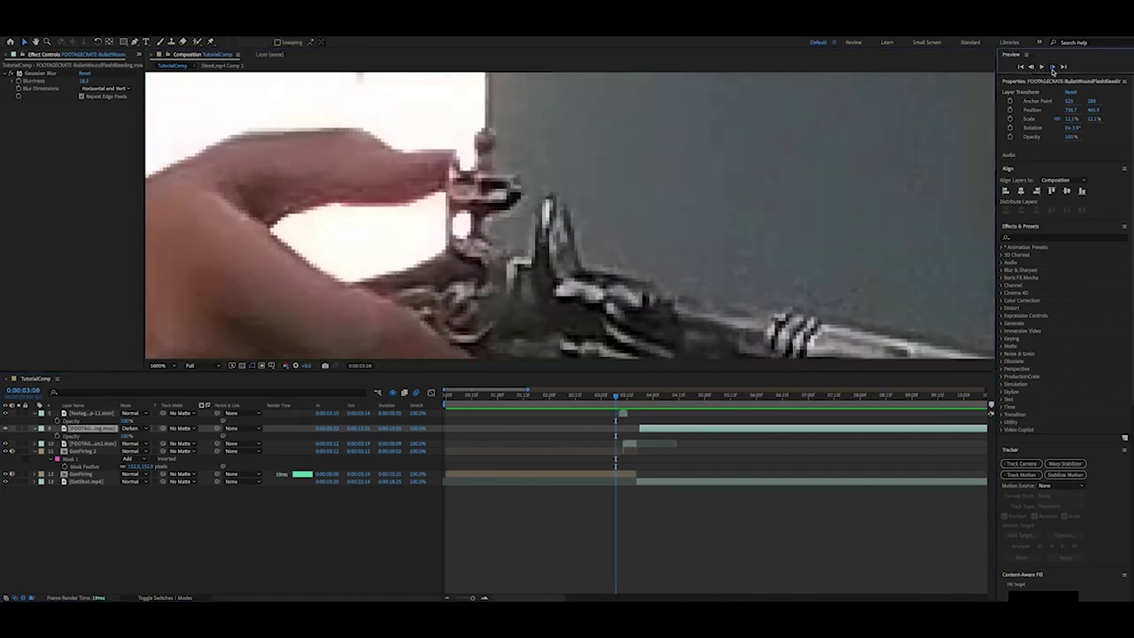
{"action": "left_click", "coordinate": [1052, 67]}
{"action": "left_click", "coordinate": [1052, 67]}
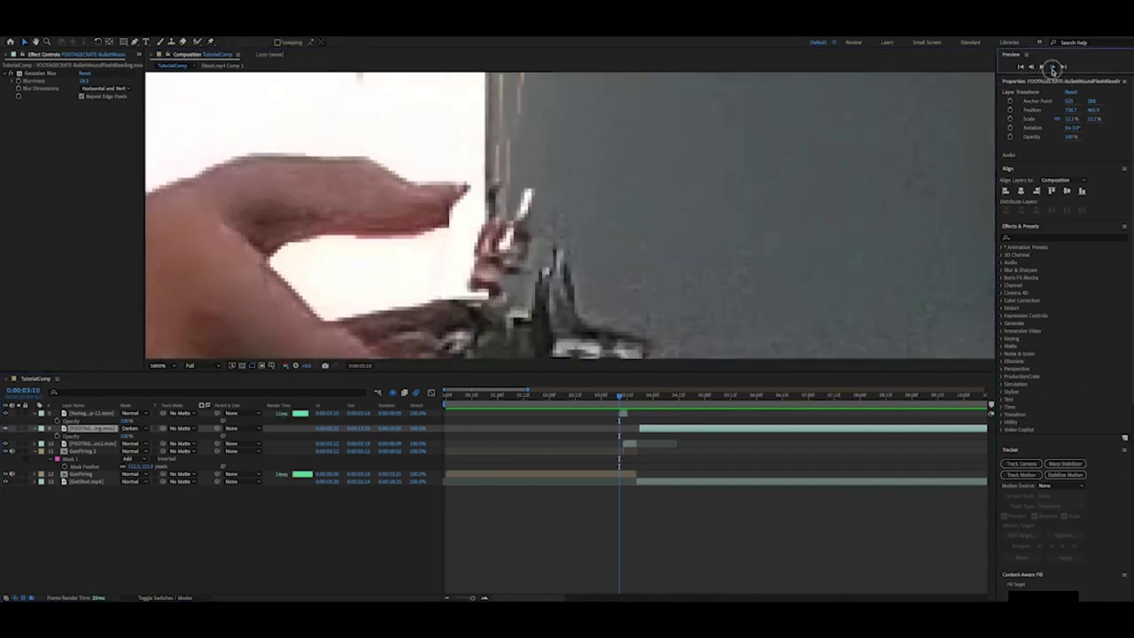
{"action": "left_click", "coordinate": [1053, 69]}
{"action": "left_click", "coordinate": [1053, 69]}
{"action": "scroll", "coordinate": [693, 204], "scroll_direction": "down", "scroll_amount": 2}
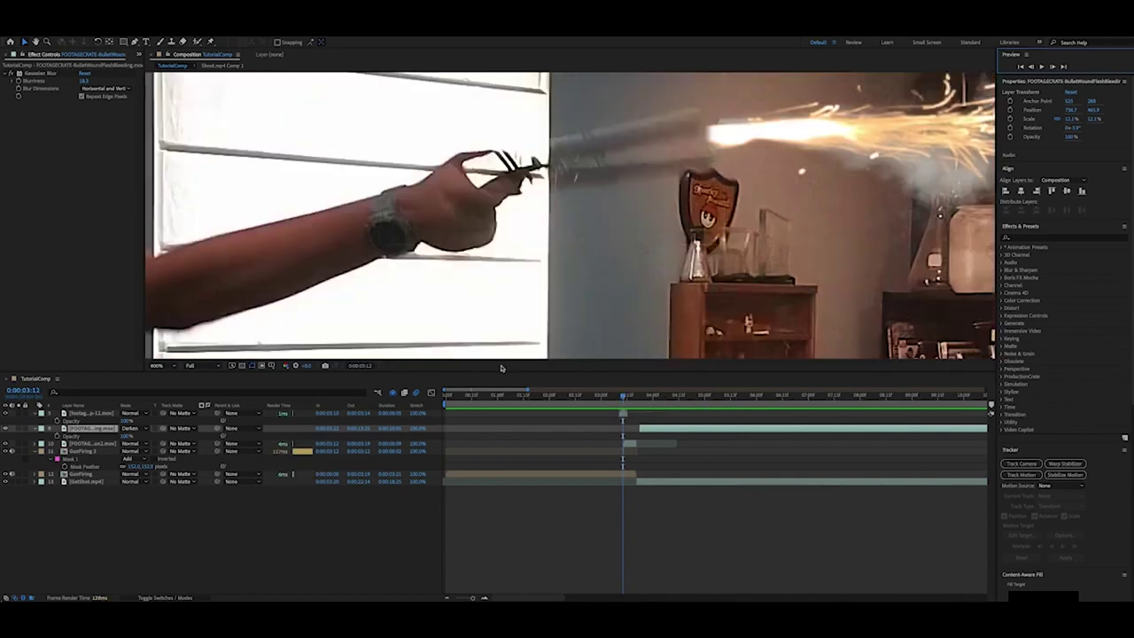
{"action": "scroll", "coordinate": [627, 155], "scroll_direction": "down", "scroll_amount": 1}
{"action": "left_click_drag", "start_coordinate": [620, 172], "coordinate": [465, 213]}
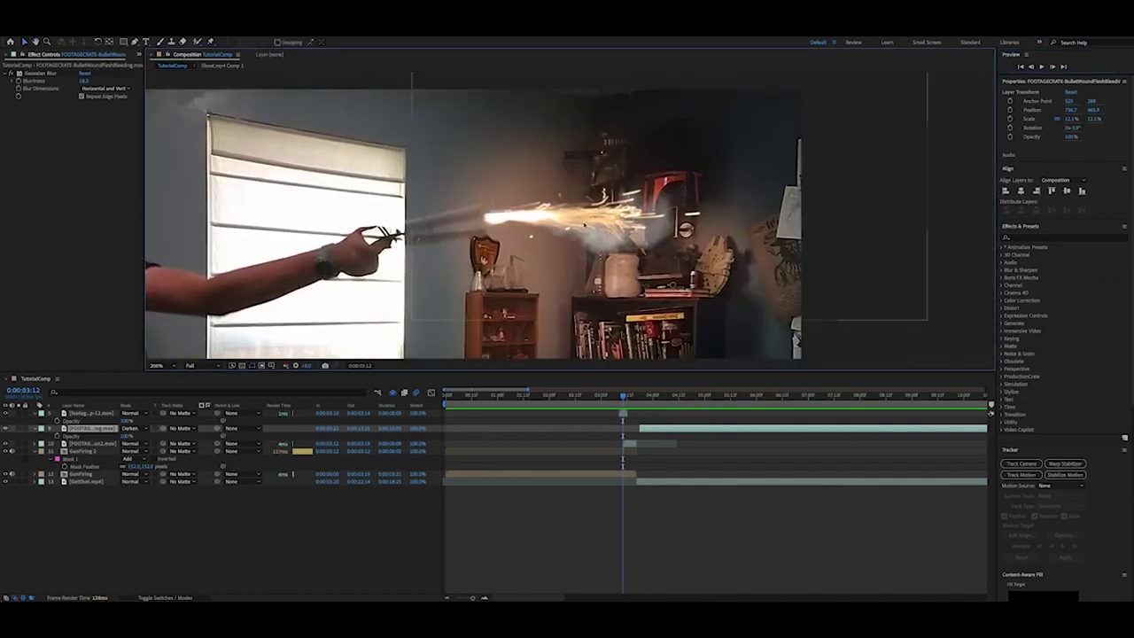
Nudge the muzzle flash layer slightly to the left, closer to the gun barrel
{"action": "left_click_drag", "start_coordinate": [583, 223], "coordinate": [590, 220]}
{"action": "key", "text": "shift+Left"}
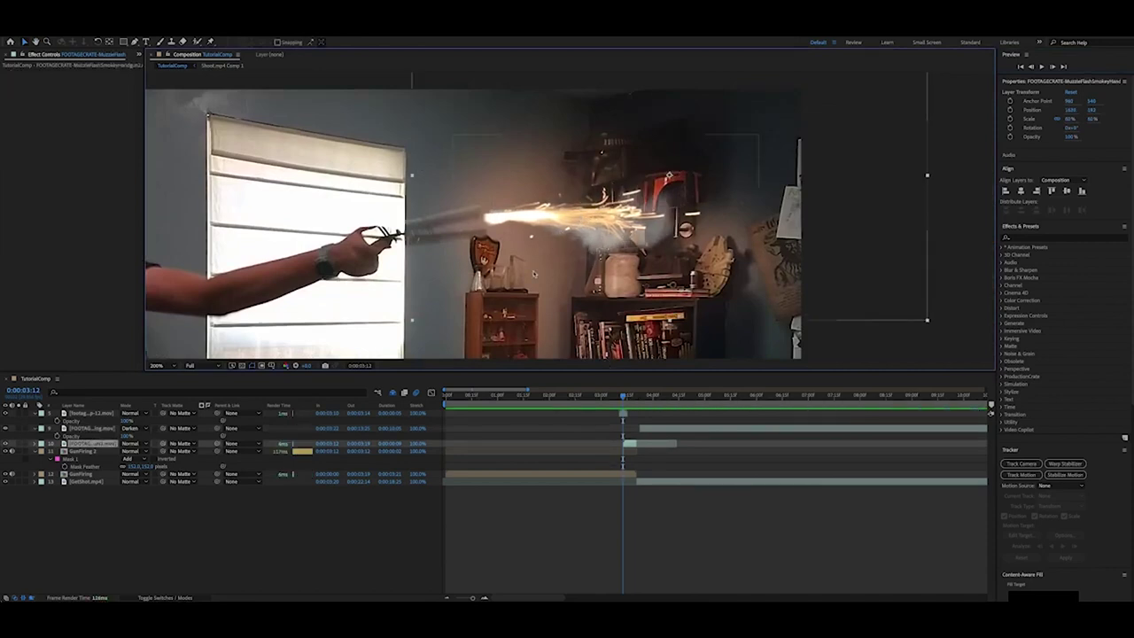
{"action": "mouse_move", "coordinate": [550, 243]}
{"action": "left_mouse_down"}
{"action": "mouse_move", "coordinate": [670, 257]}
{"action": "mouse_move", "coordinate": [550, 243]}
{"action": "left_mouse_up"}
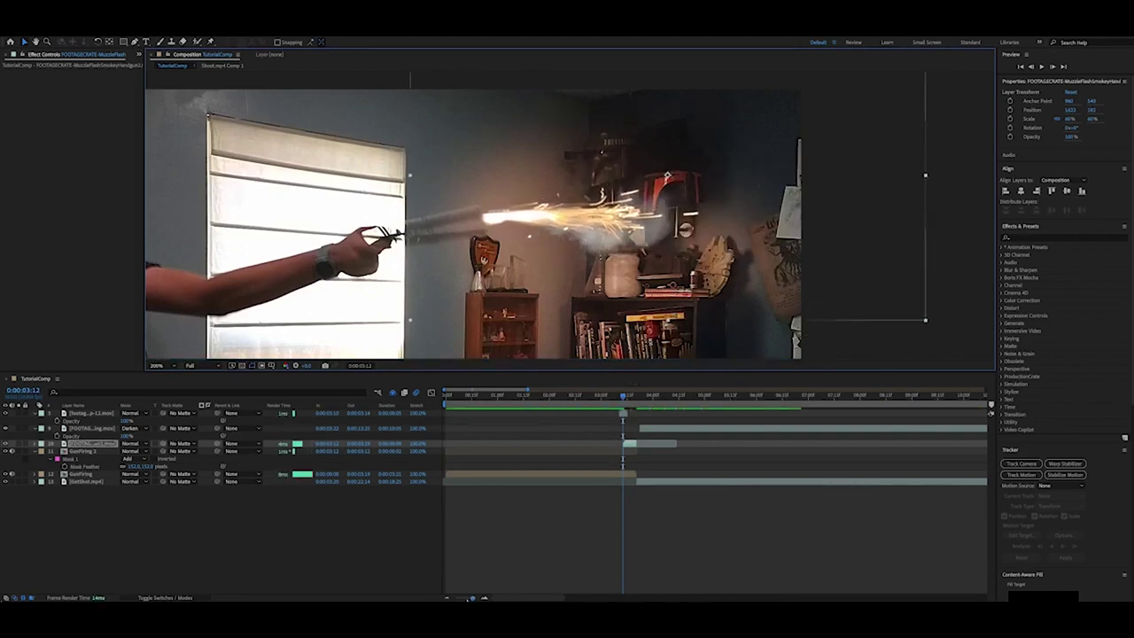
Enlarge the GunFiring 2 mask around the flash glow by moving its upper points outward
{"action": "left_click_drag", "start_coordinate": [472, 598], "coordinate": [476, 598]}
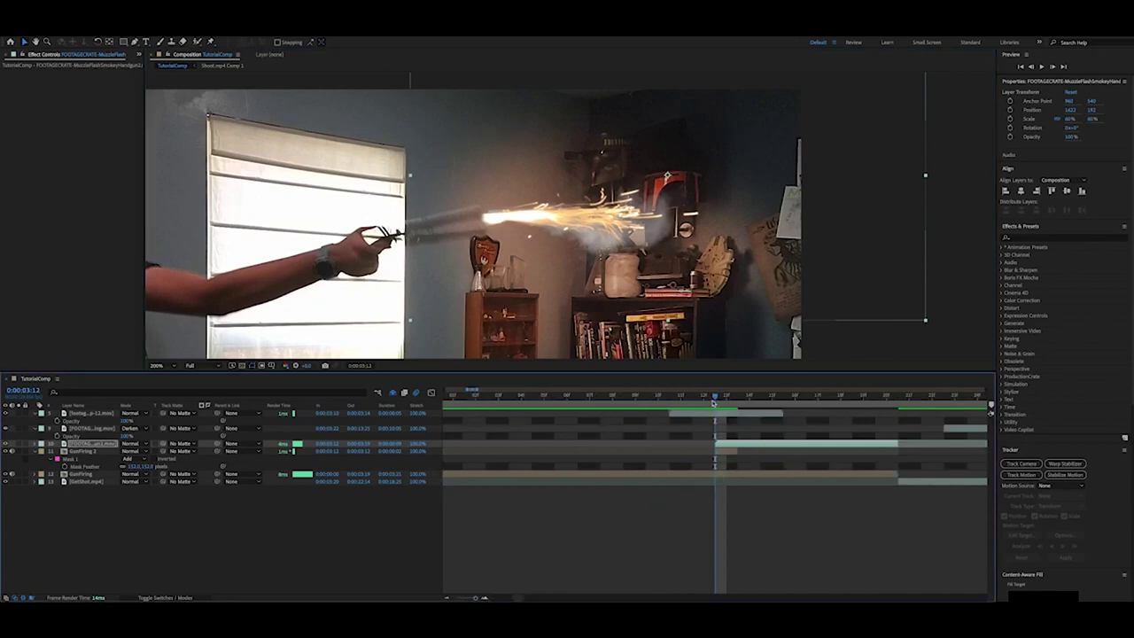
{"action": "left_click", "coordinate": [722, 452]}
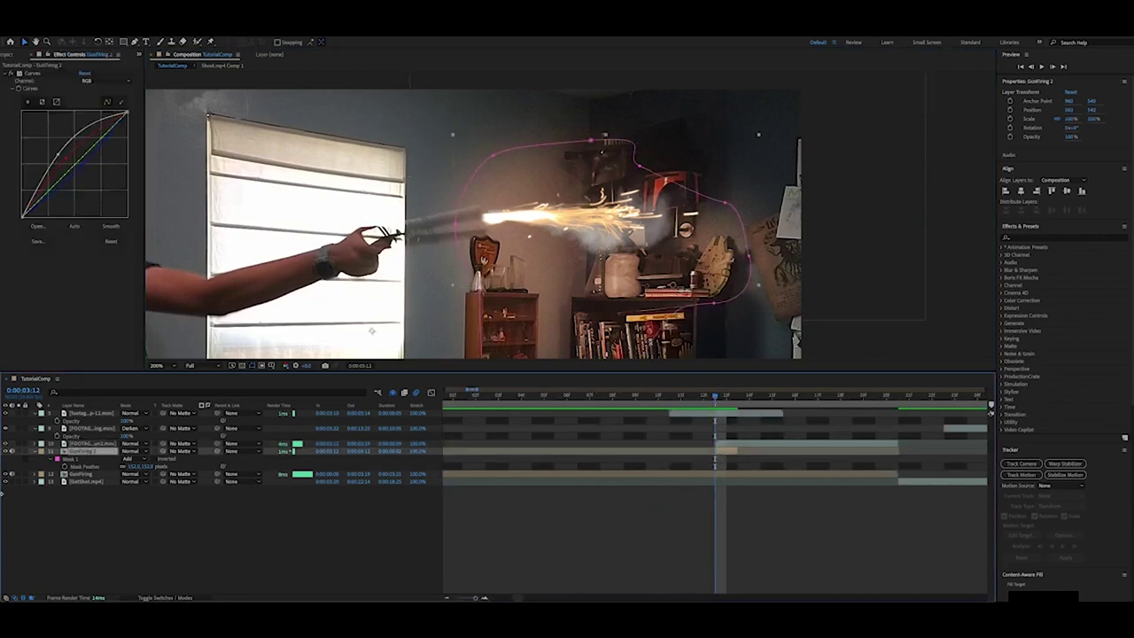
{"action": "left_click_drag", "start_coordinate": [494, 158], "coordinate": [473, 136]}
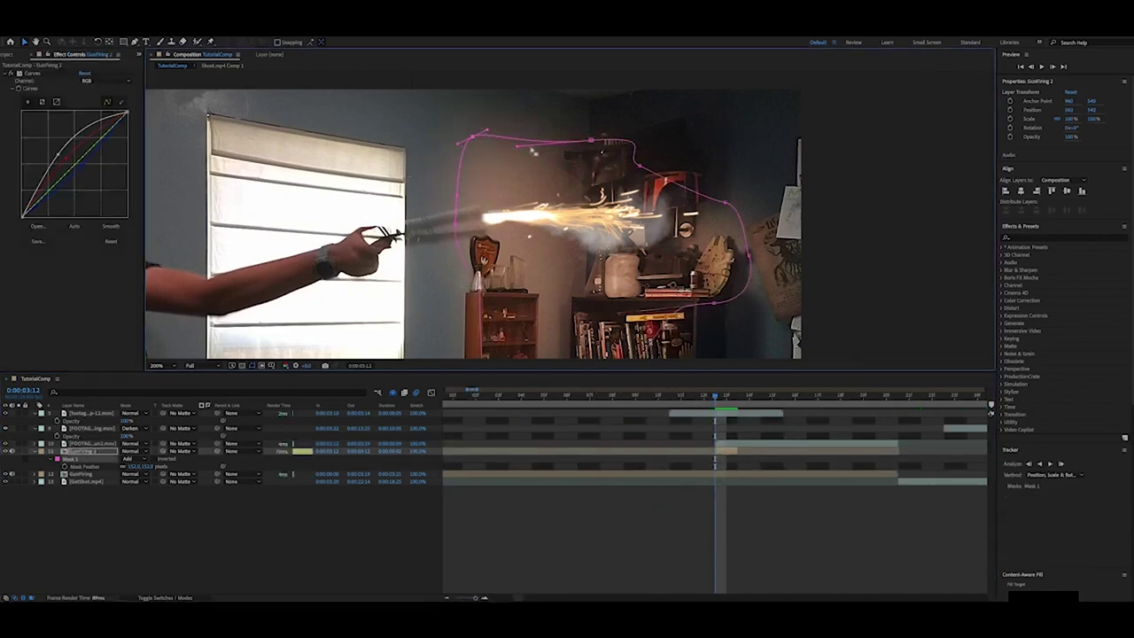
{"action": "left_click_drag", "start_coordinate": [591, 140], "coordinate": [595, 135]}
Delete the brightened GunFiring 2 layer and make a fresh duplicate of the GunFiring layer
{"action": "left_click", "coordinate": [80, 453]}
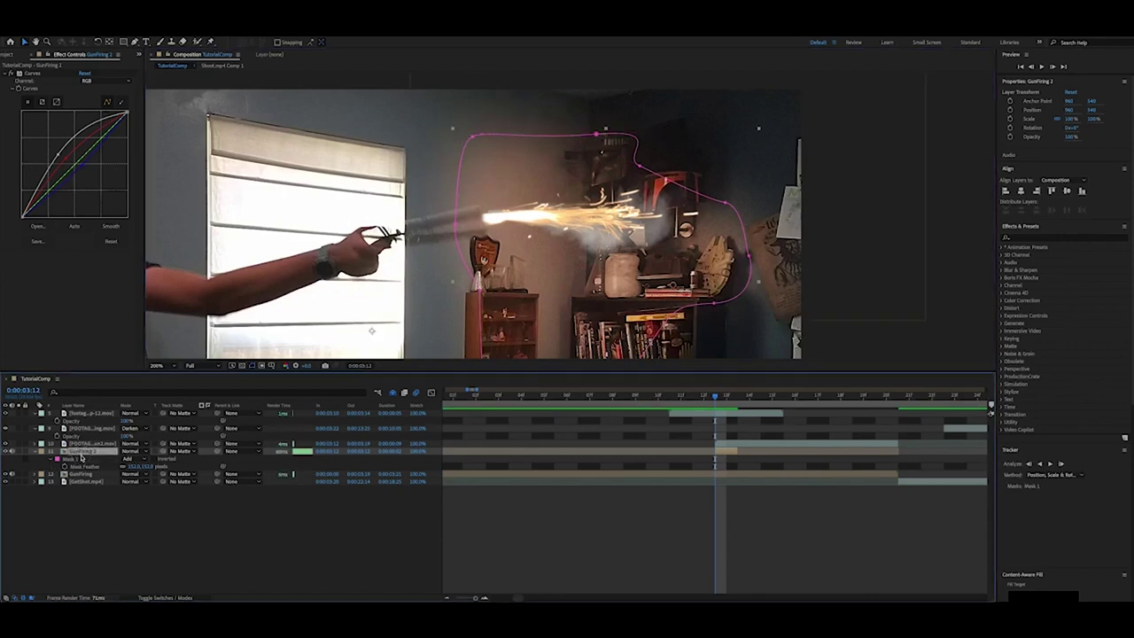
{"action": "key", "text": "Delete"}
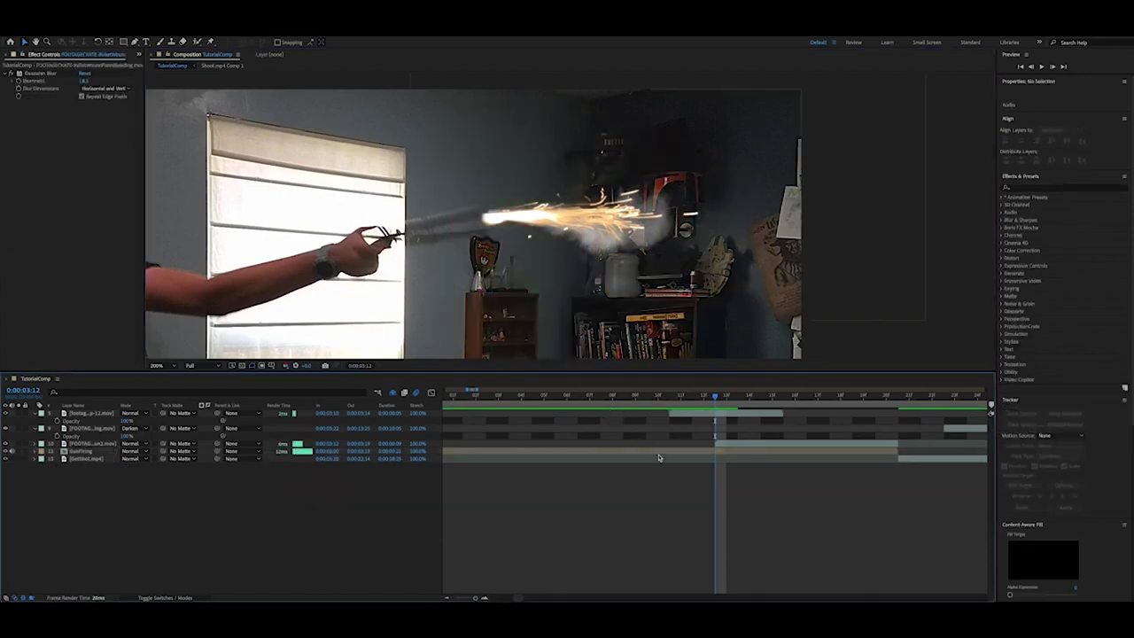
{"action": "left_click", "coordinate": [658, 456]}
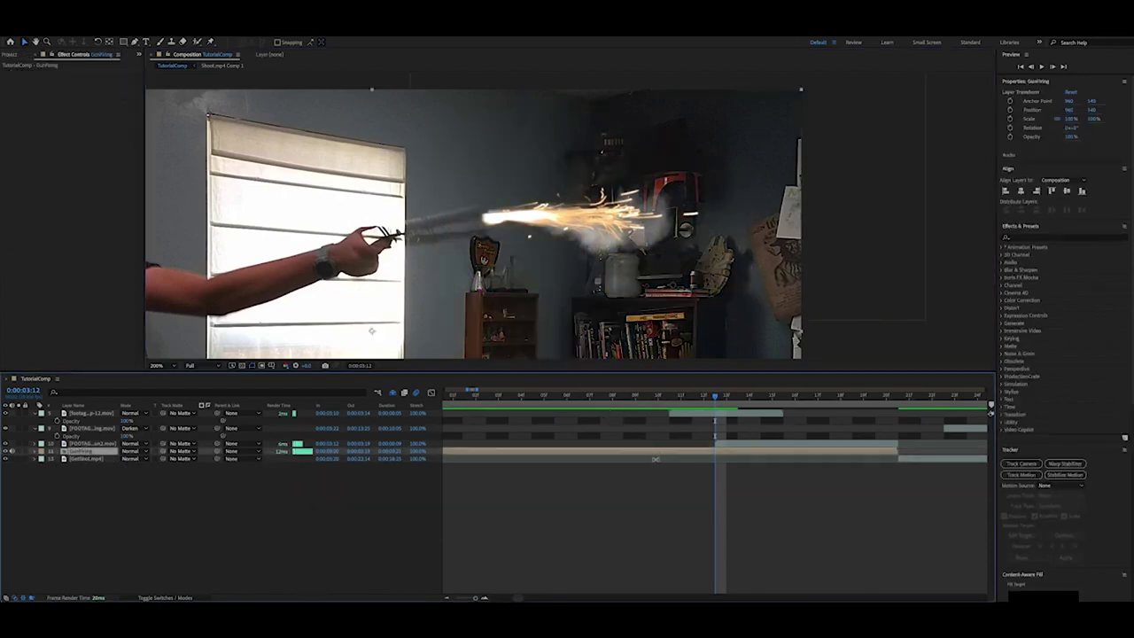
{"action": "key", "text": "ctrl+d"}
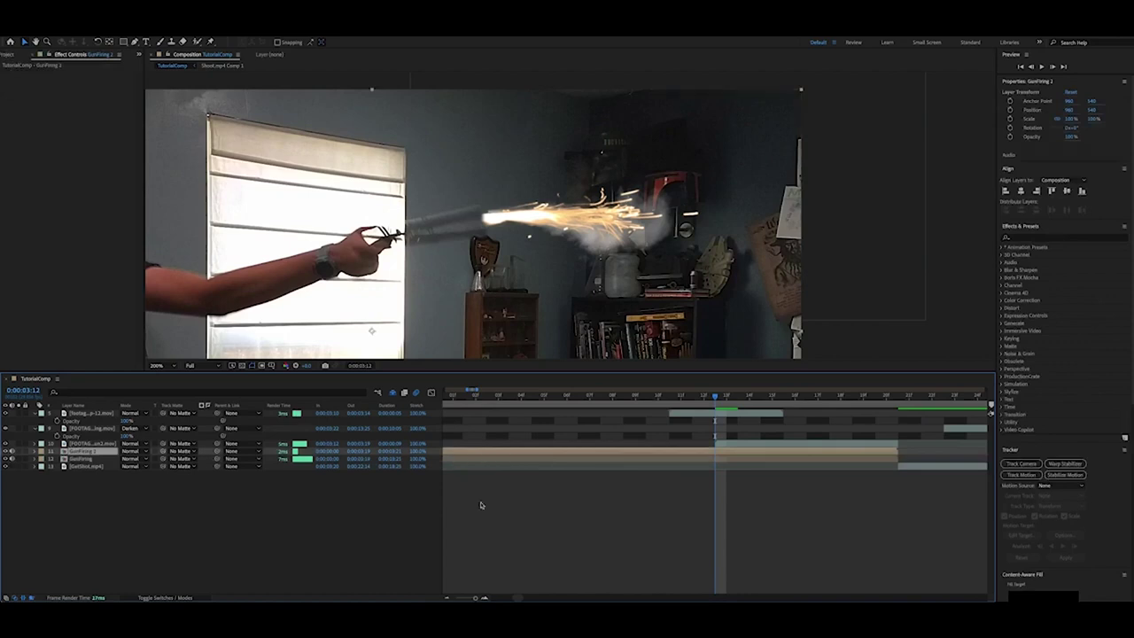
Split the duplicate at 0:00:03:12 and 0:00:03:13 and delete the outer pieces, leaving only the flash moment
{"action": "key", "text": "ctrl+shift+d"}
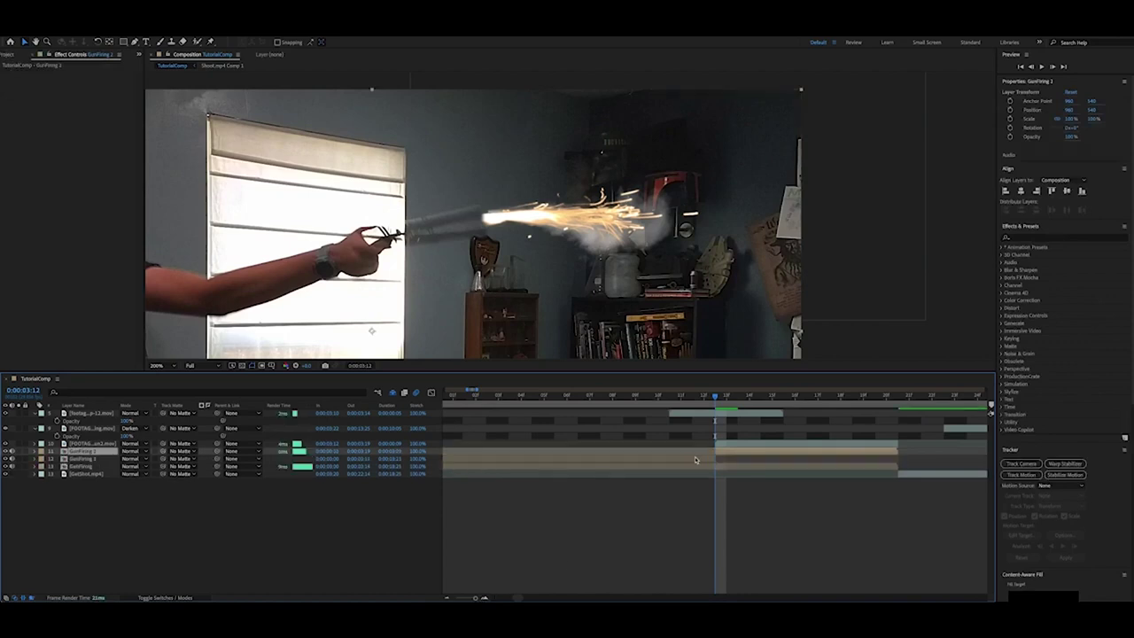
{"action": "key", "text": "Delete"}
{"action": "left_click_drag", "start_coordinate": [720, 397], "coordinate": [734, 398]}
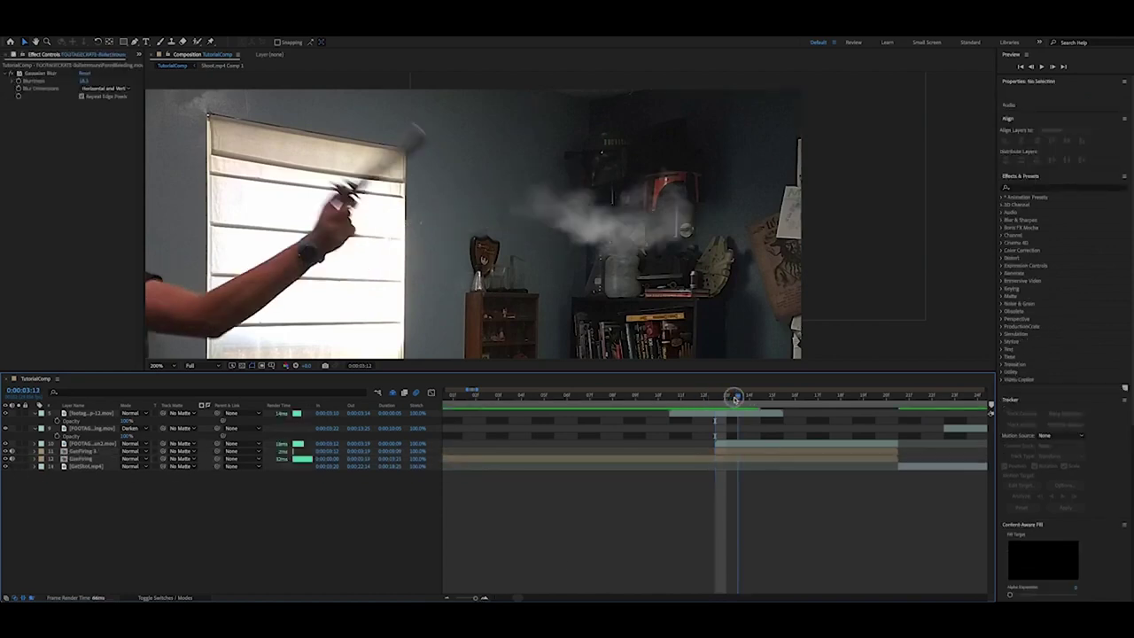
{"action": "left_click", "coordinate": [760, 457]}
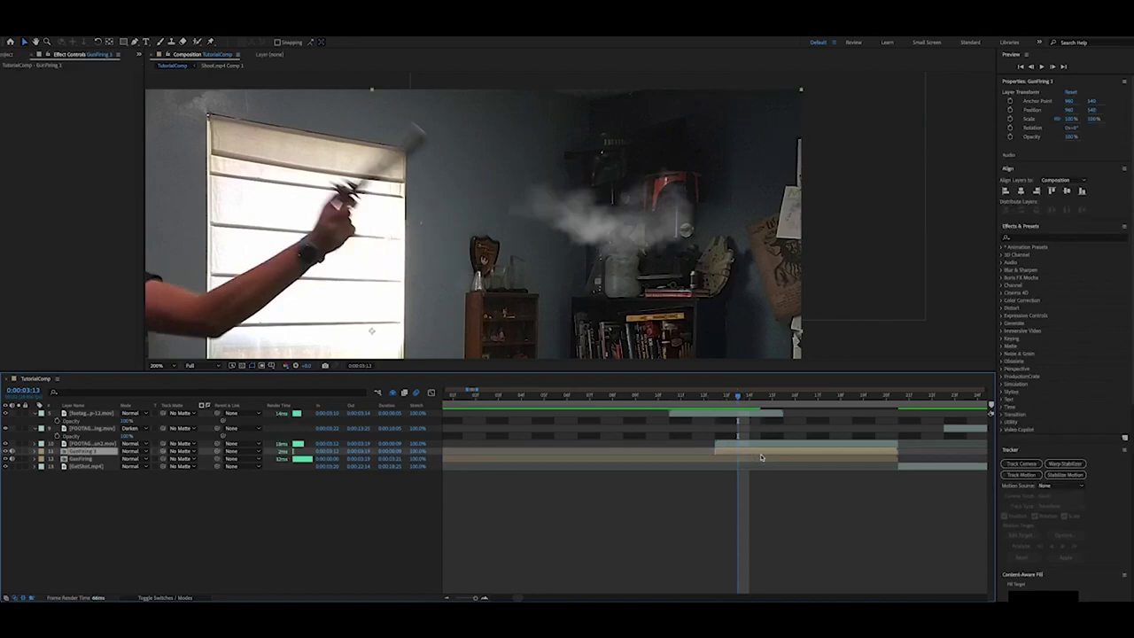
{"action": "key", "text": "ctrl+shift+d"}
{"action": "key", "text": "Delete"}
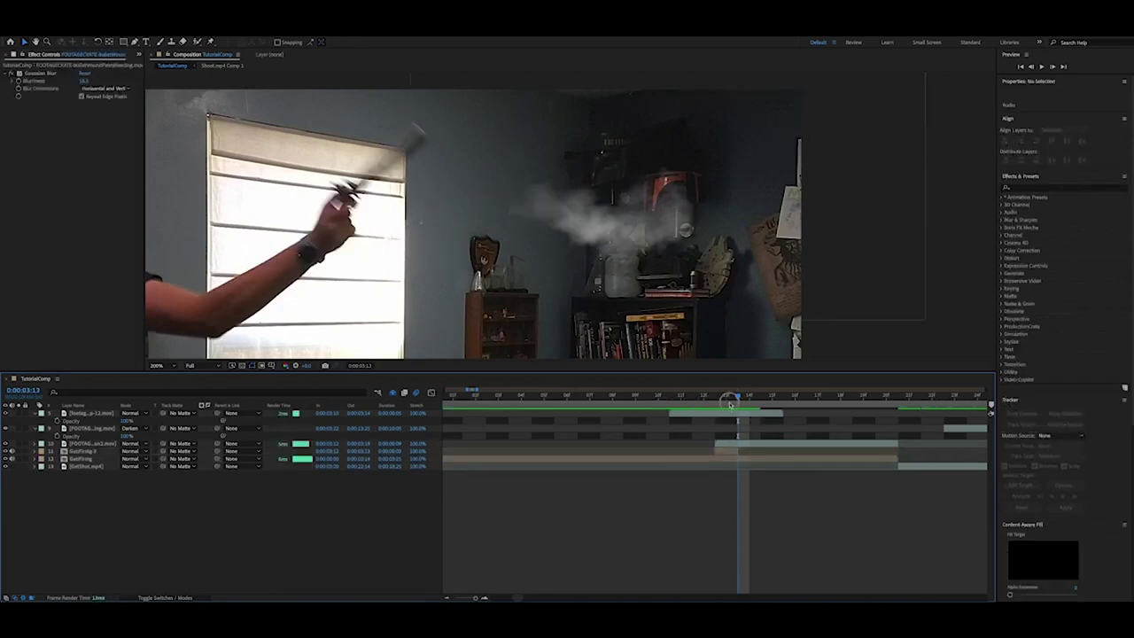
Apply the Curves effect to the trimmed duplicate and raise its RGB curve to brighten the room strongly
{"action": "left_click", "coordinate": [729, 403]}
{"action": "left_click", "coordinate": [728, 453]}
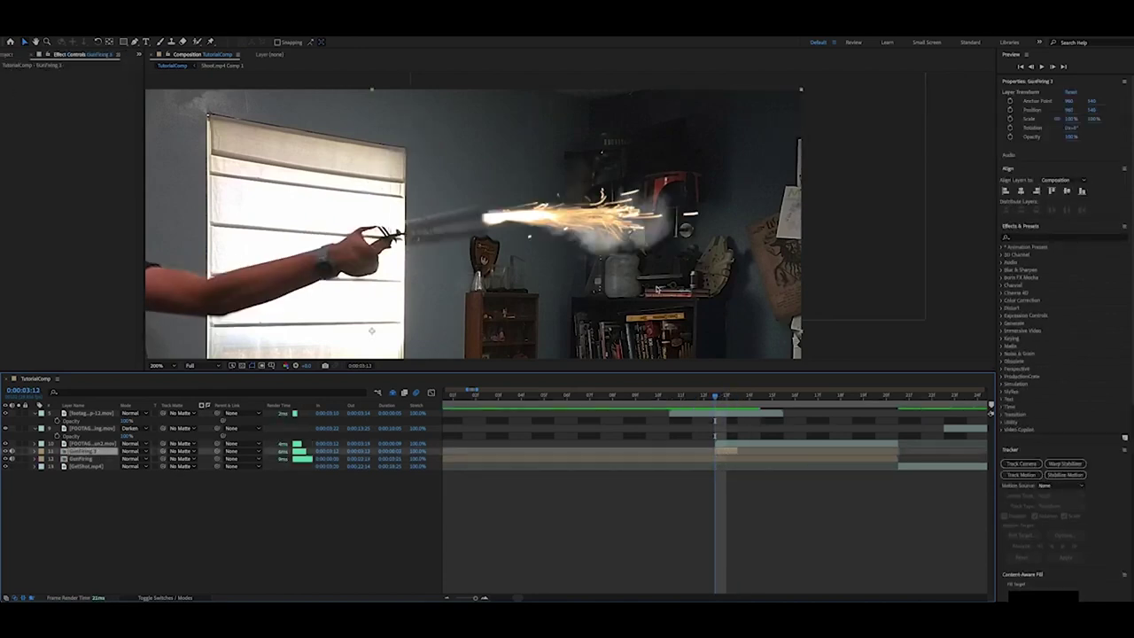
{"action": "scroll", "coordinate": [591, 299], "scroll_direction": "down", "scroll_amount": 2}
{"action": "left_click", "coordinate": [175, 26]}
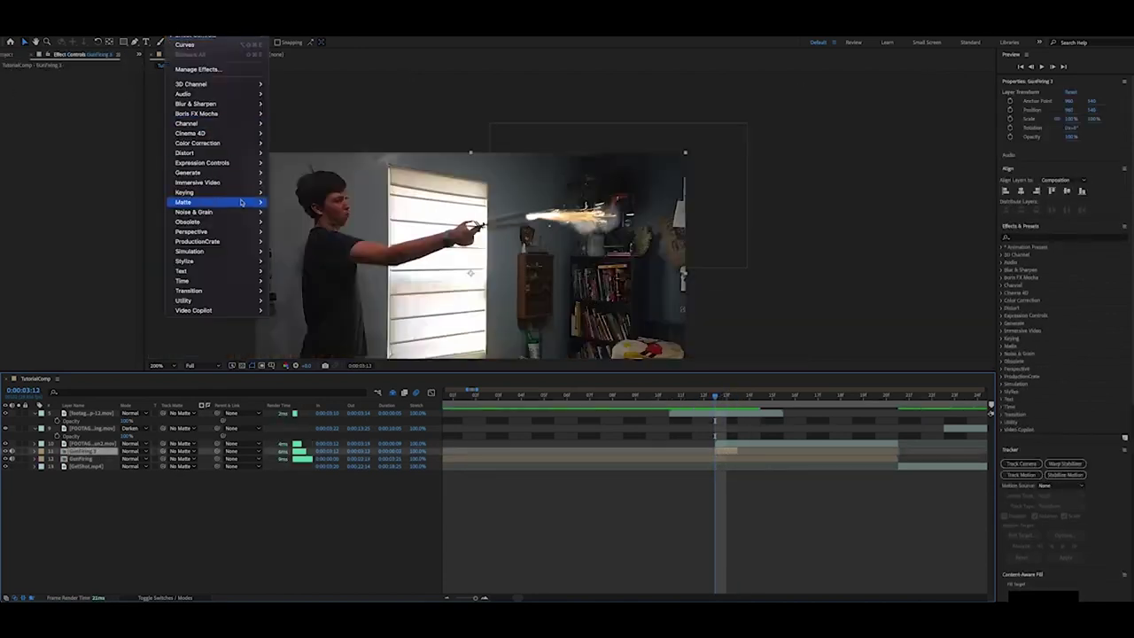
{"action": "mouse_move", "coordinate": [213, 143]}
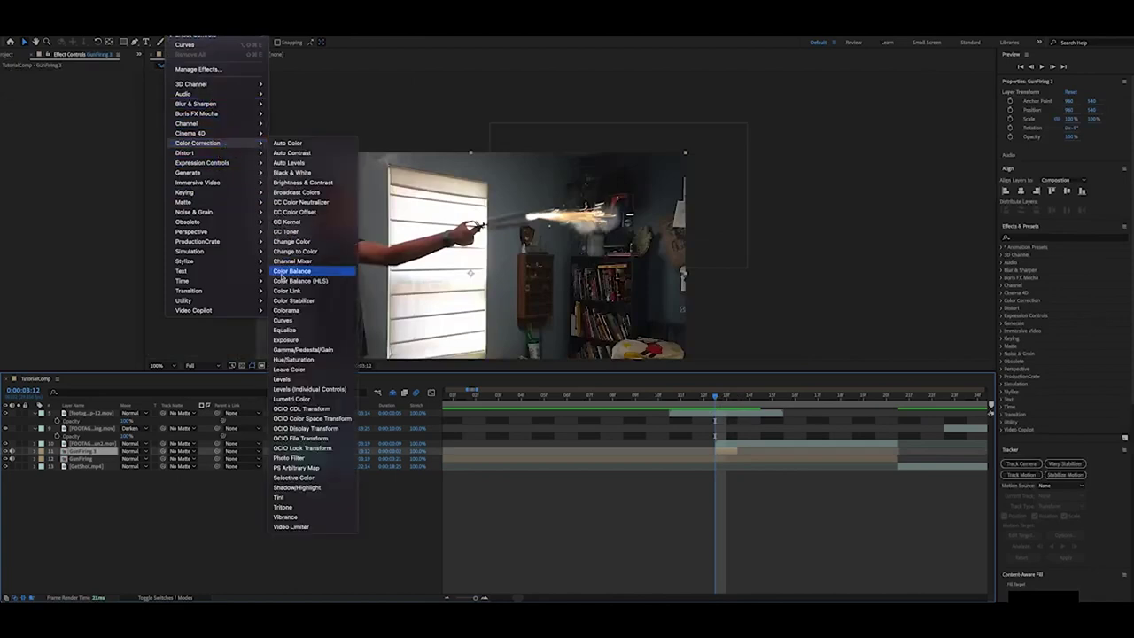
{"action": "left_click", "coordinate": [288, 322]}
{"action": "left_click_drag", "start_coordinate": [53, 183], "coordinate": [55, 155]}
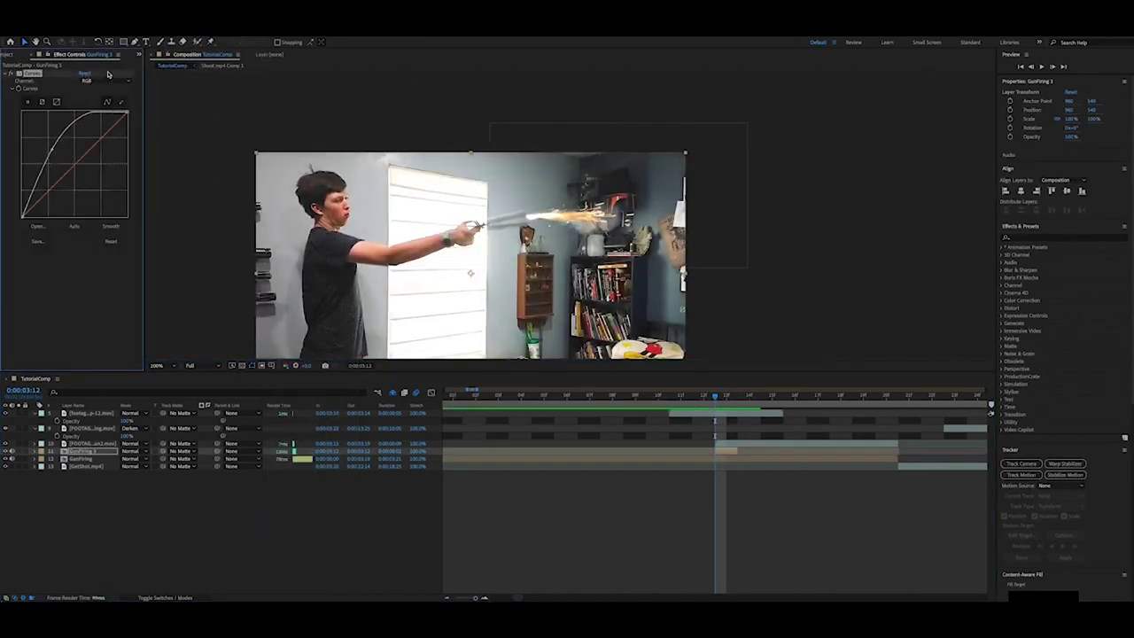
Draw a closed Pen mask on the duplicate around the muzzle flash, wall and shelves, and feather its edge heavily
{"action": "left_click", "coordinate": [135, 41]}
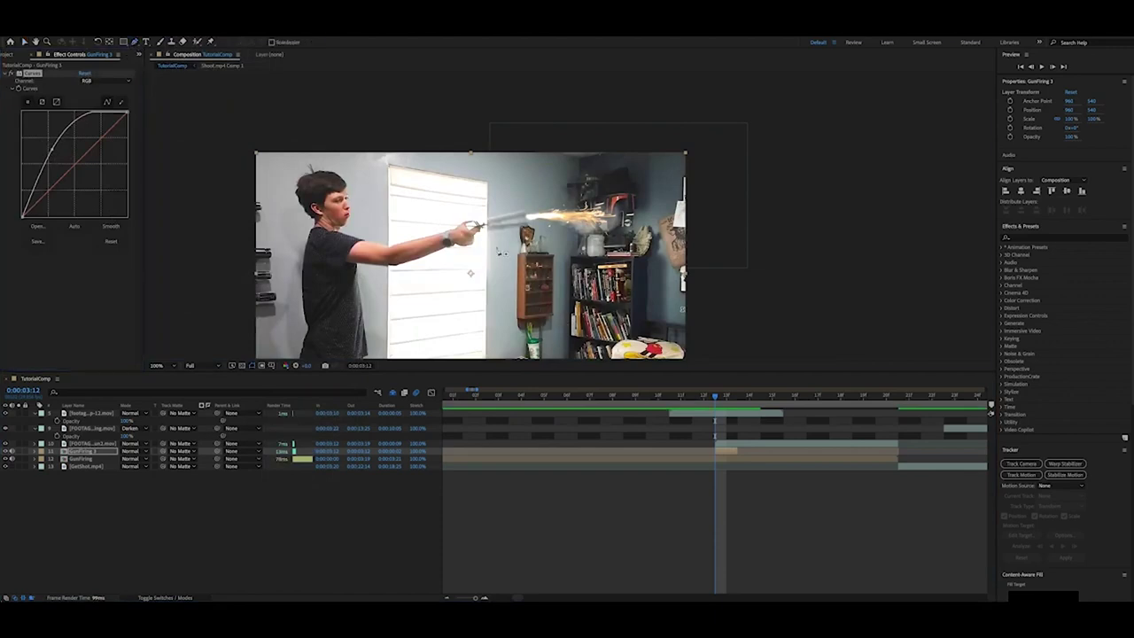
{"action": "left_click", "coordinate": [494, 241]}
{"action": "left_click", "coordinate": [554, 285]}
{"action": "left_click", "coordinate": [636, 304]}
{"action": "left_click", "coordinate": [664, 232]}
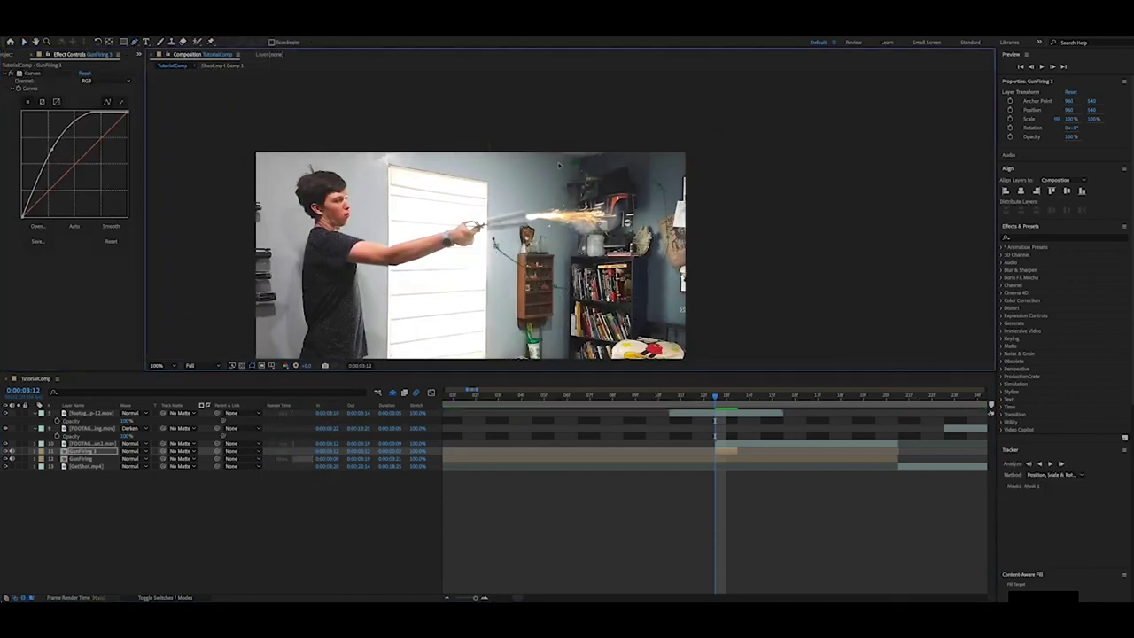
{"action": "left_click", "coordinate": [510, 152]}
{"action": "left_click", "coordinate": [502, 186]}
{"action": "left_click", "coordinate": [480, 192]}
{"action": "left_click", "coordinate": [486, 208]}
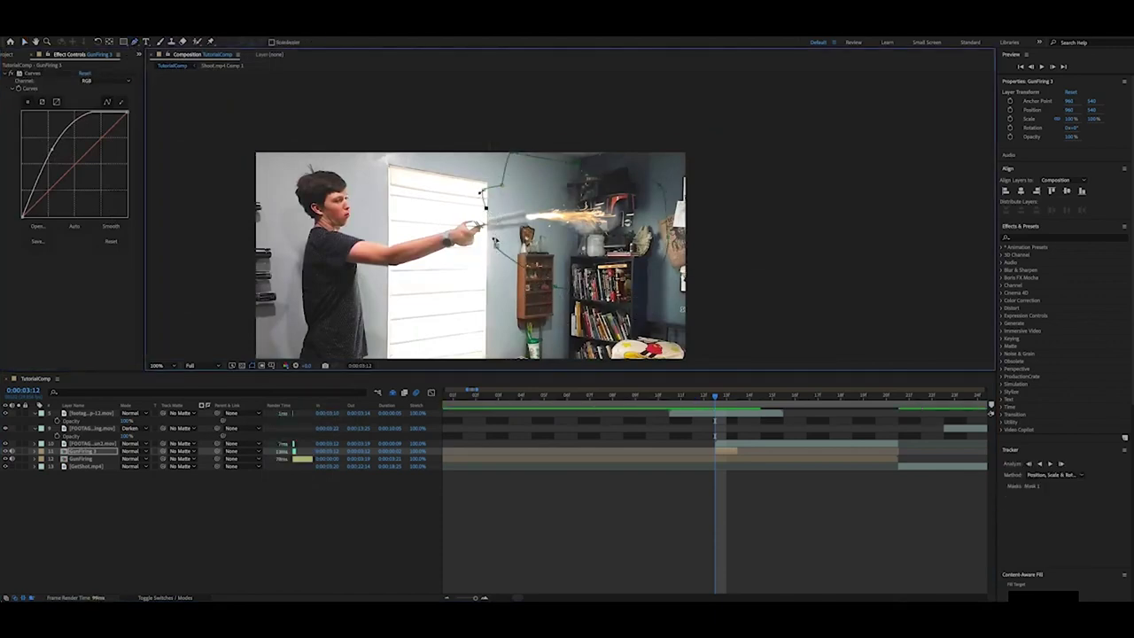
{"action": "left_click", "coordinate": [500, 252]}
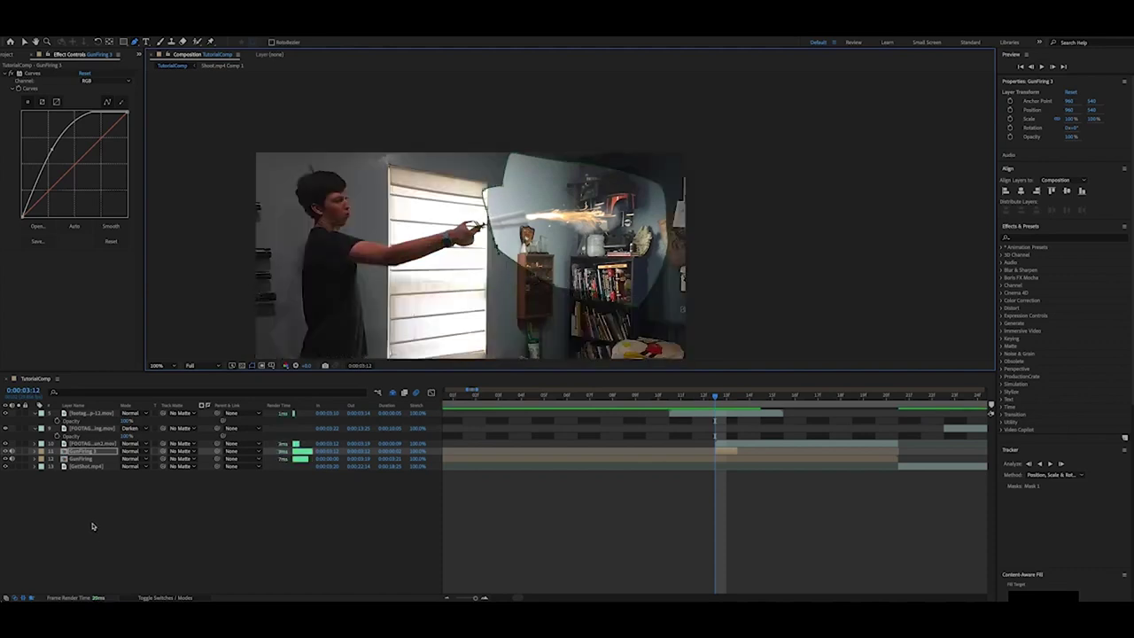
{"action": "key", "text": "m"}
{"action": "left_click_drag", "start_coordinate": [131, 468], "coordinate": [233, 477]}
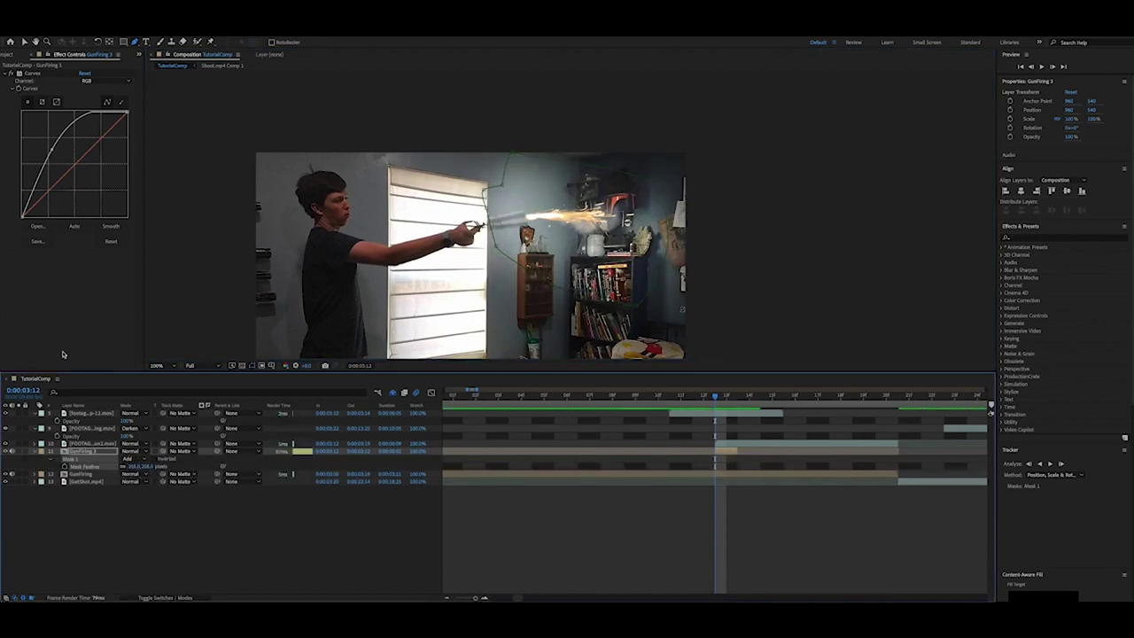
Warm and brighten the flash light in Curves: raise the red curve, lower the blue curve, and lift the RGB curve further
{"action": "left_click", "coordinate": [61, 329]}
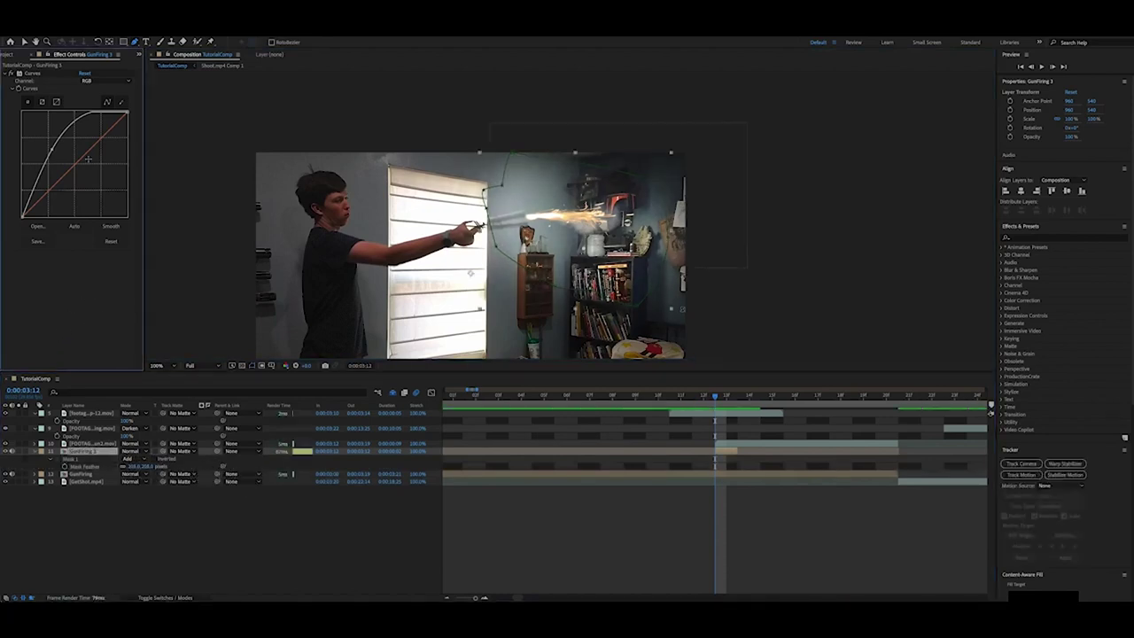
{"action": "left_click", "coordinate": [98, 91]}
{"action": "left_click", "coordinate": [79, 159]}
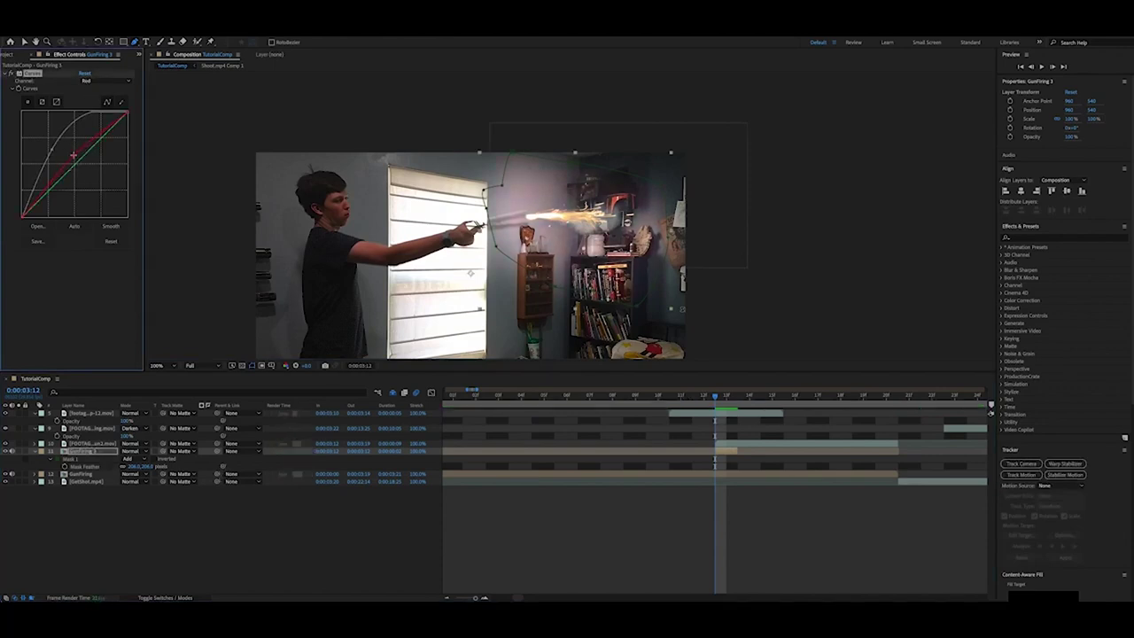
{"action": "left_click", "coordinate": [100, 81]}
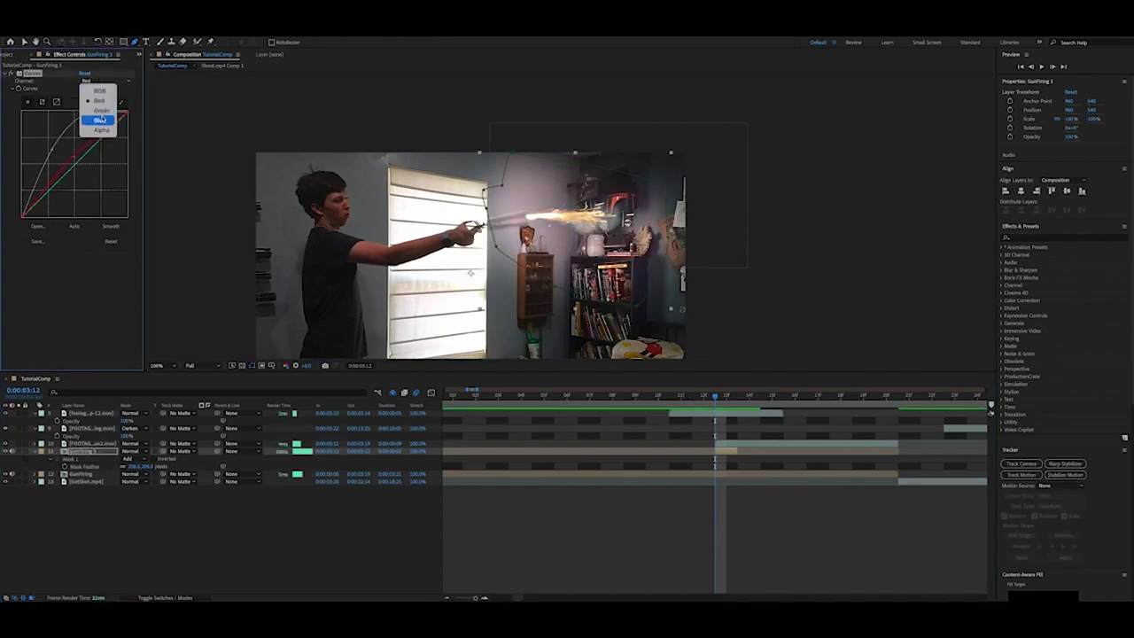
{"action": "left_click", "coordinate": [102, 118]}
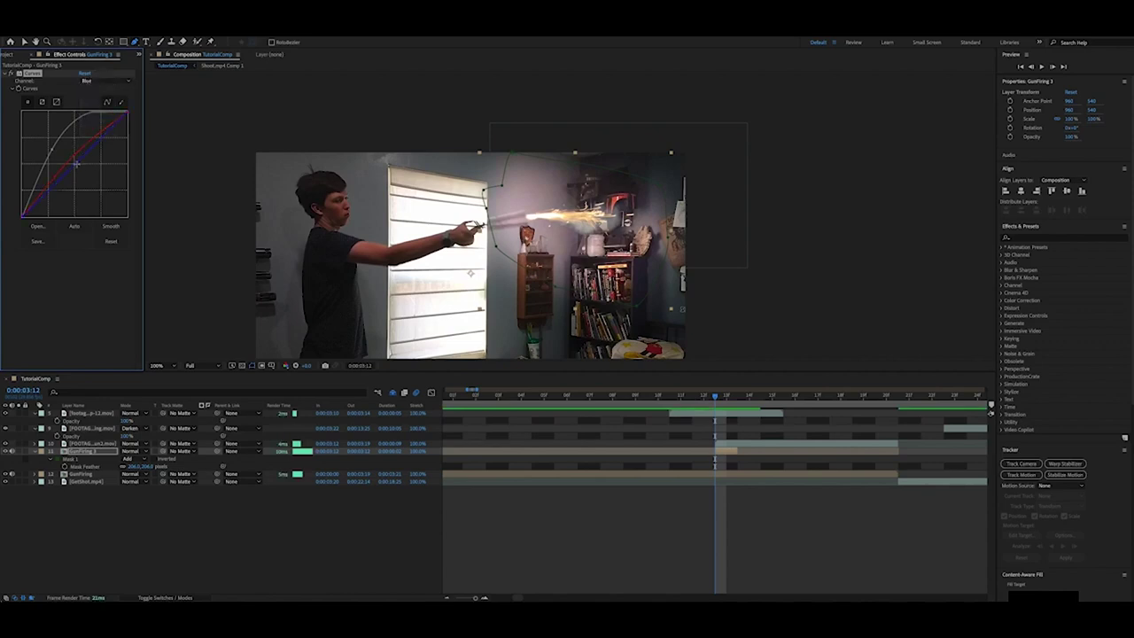
{"action": "left_click_drag", "start_coordinate": [76, 163], "coordinate": [51, 153]}
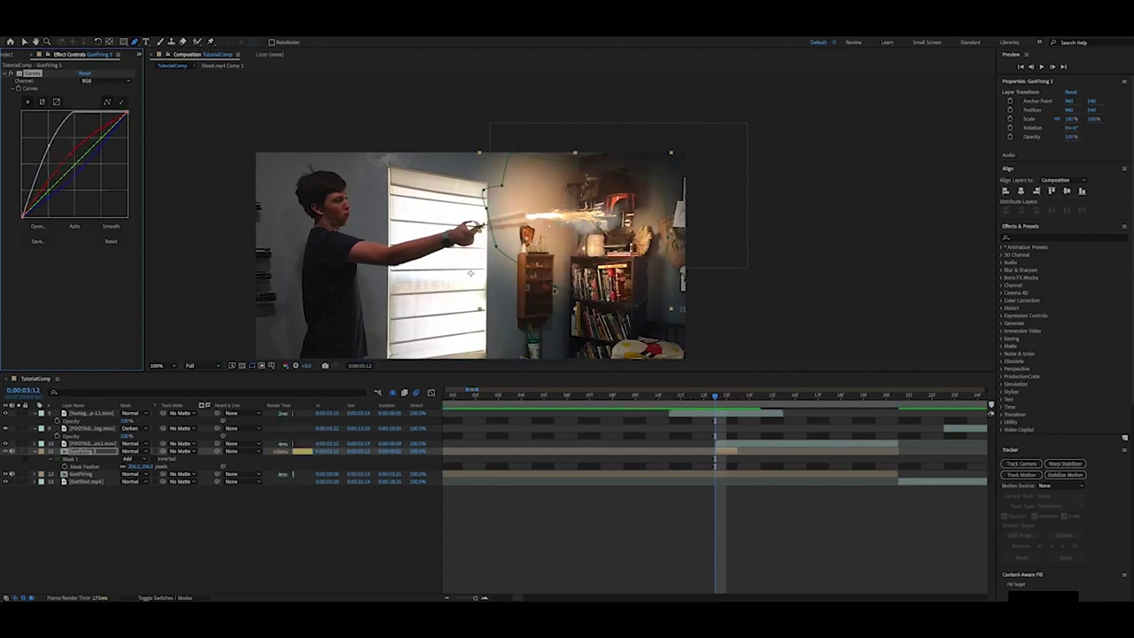
Shift the lower edge of the light mask slightly downward beside the cabinet, deselect the layer, and play back the shot
{"action": "left_click_drag", "start_coordinate": [555, 289], "coordinate": [544, 308]}
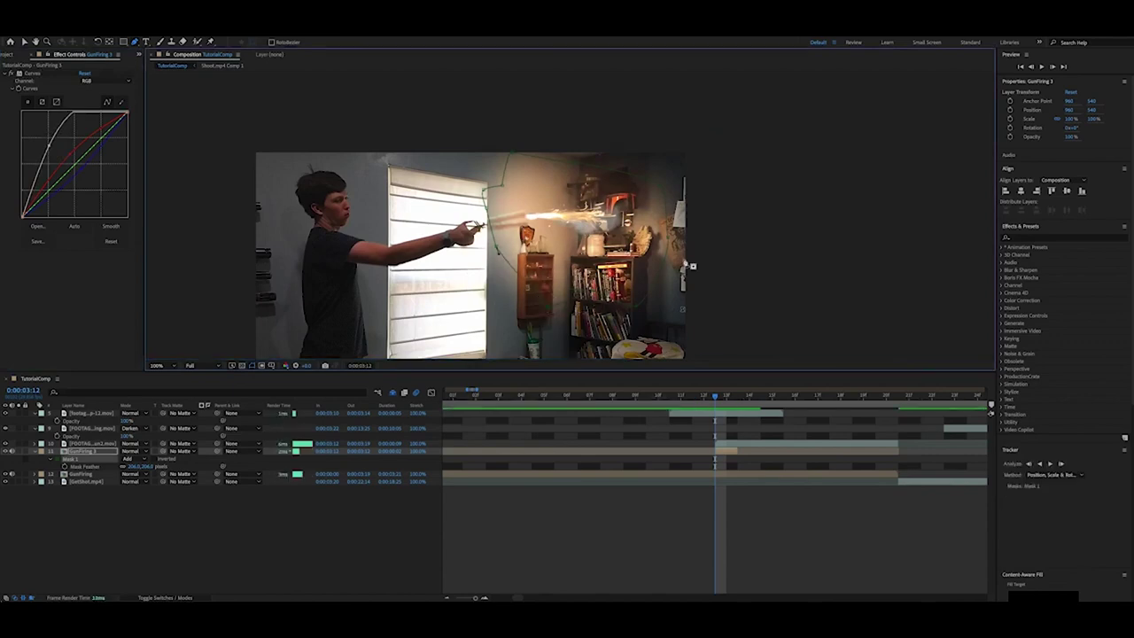
{"action": "left_click", "coordinate": [660, 530]}
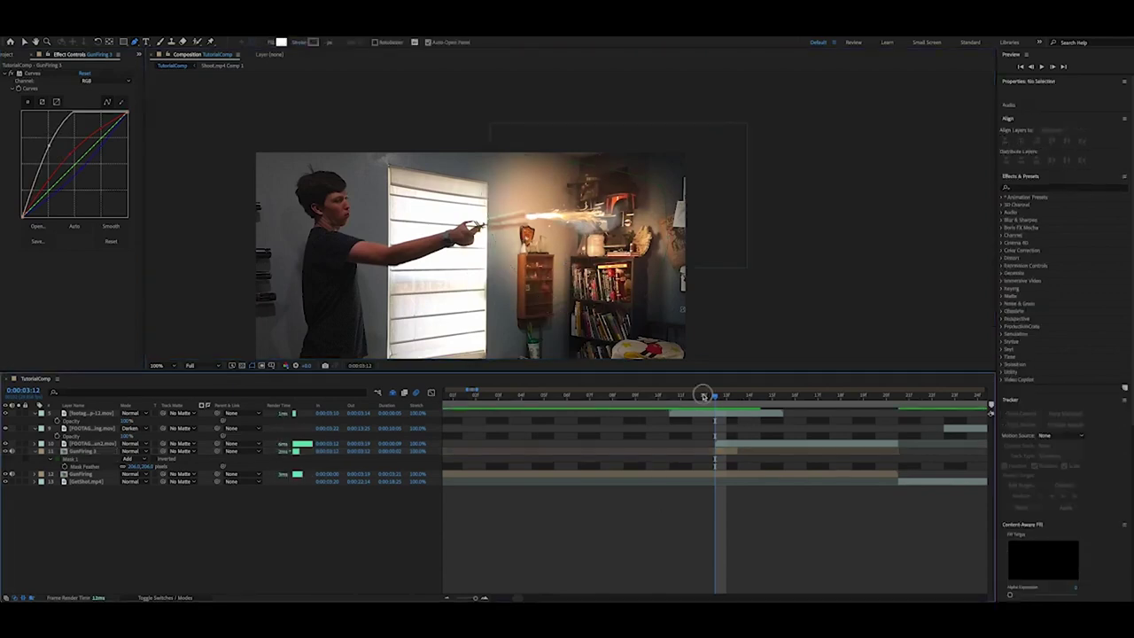
{"action": "left_click_drag", "start_coordinate": [702, 394], "coordinate": [419, 430]}
{"action": "key", "text": "space"}
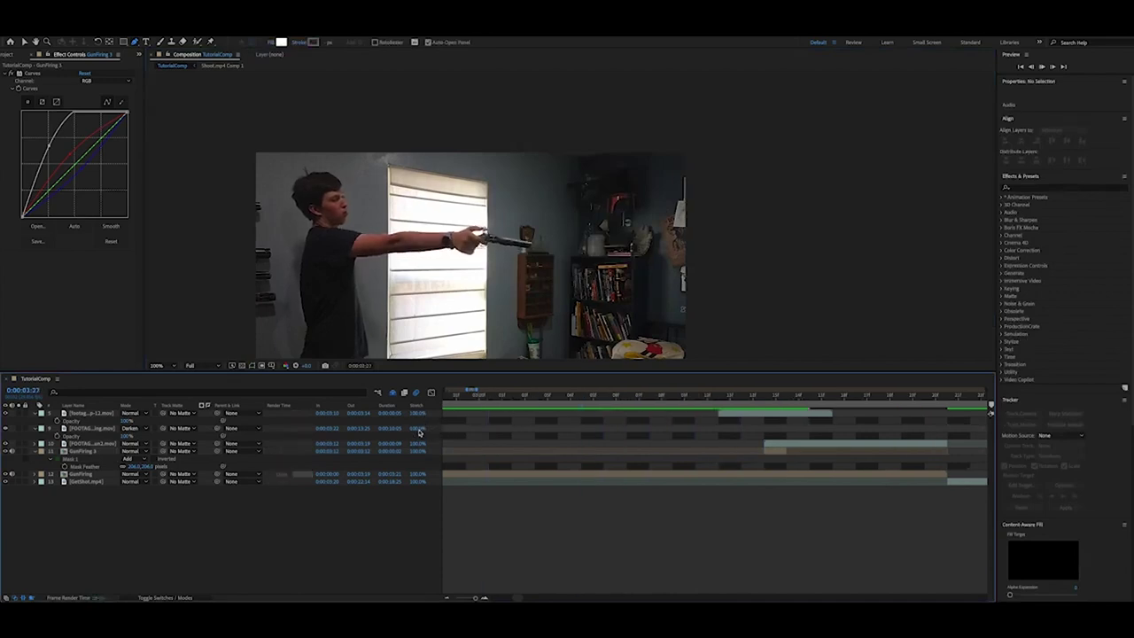
{"action": "key", "text": "space"}
{"action": "left_click_drag", "start_coordinate": [662, 397], "coordinate": [487, 418]}
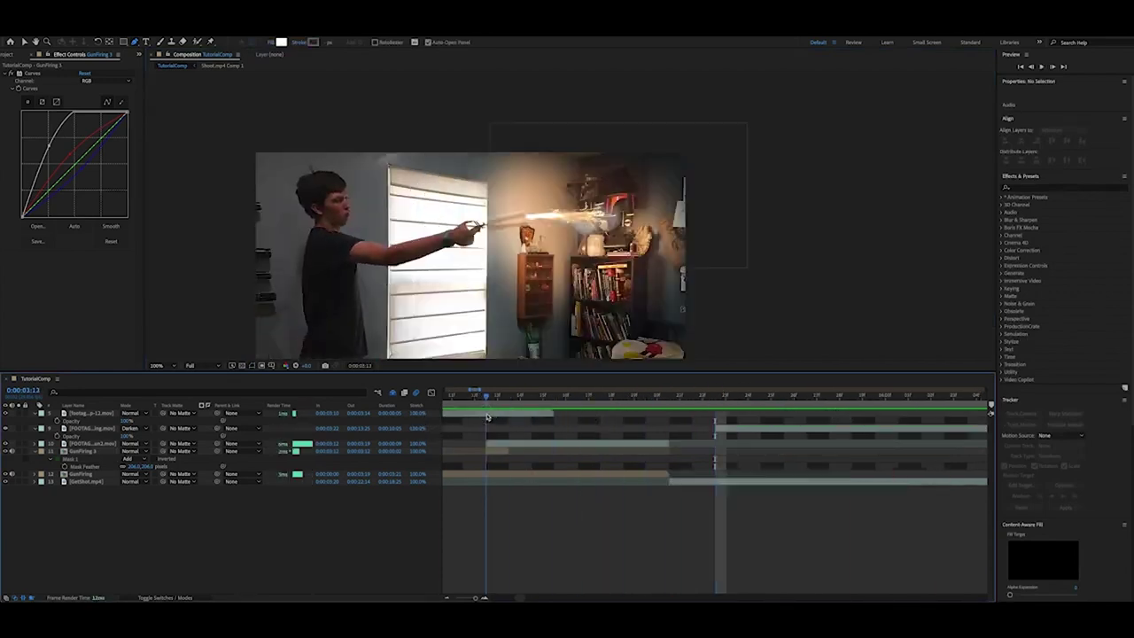
Increase the Mask Feather on the masked GunFiring duplicate so the light falls off much more softly, and preview the flash
{"action": "left_click", "coordinate": [506, 454]}
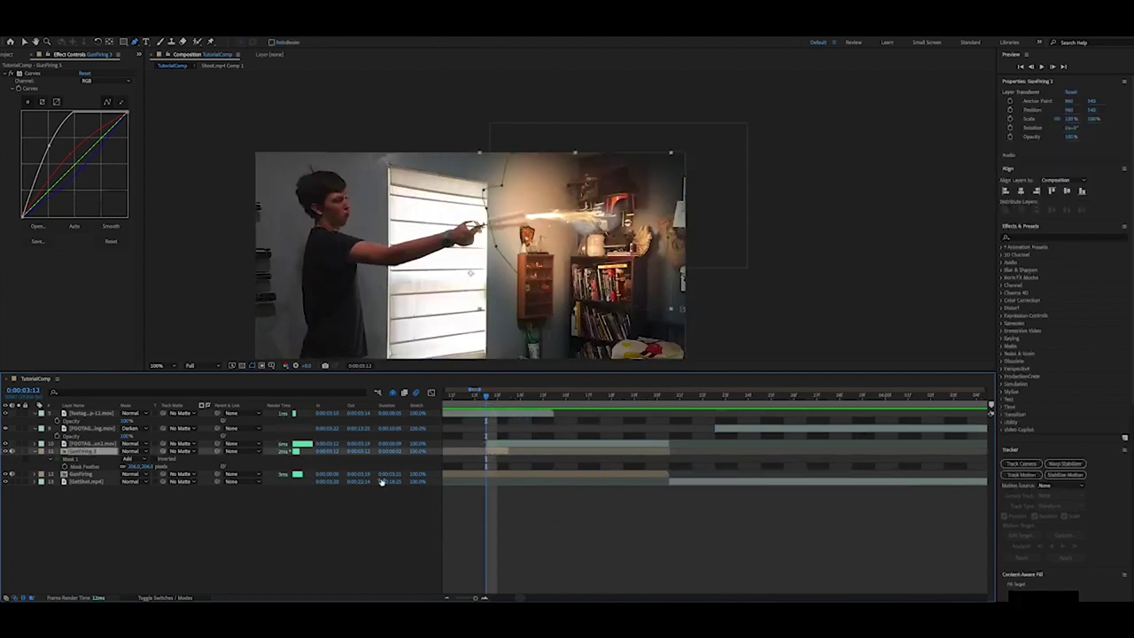
{"action": "key", "text": "f"}
{"action": "key", "text": "f"}
{"action": "left_click_drag", "start_coordinate": [134, 466], "coordinate": [528, 493]}
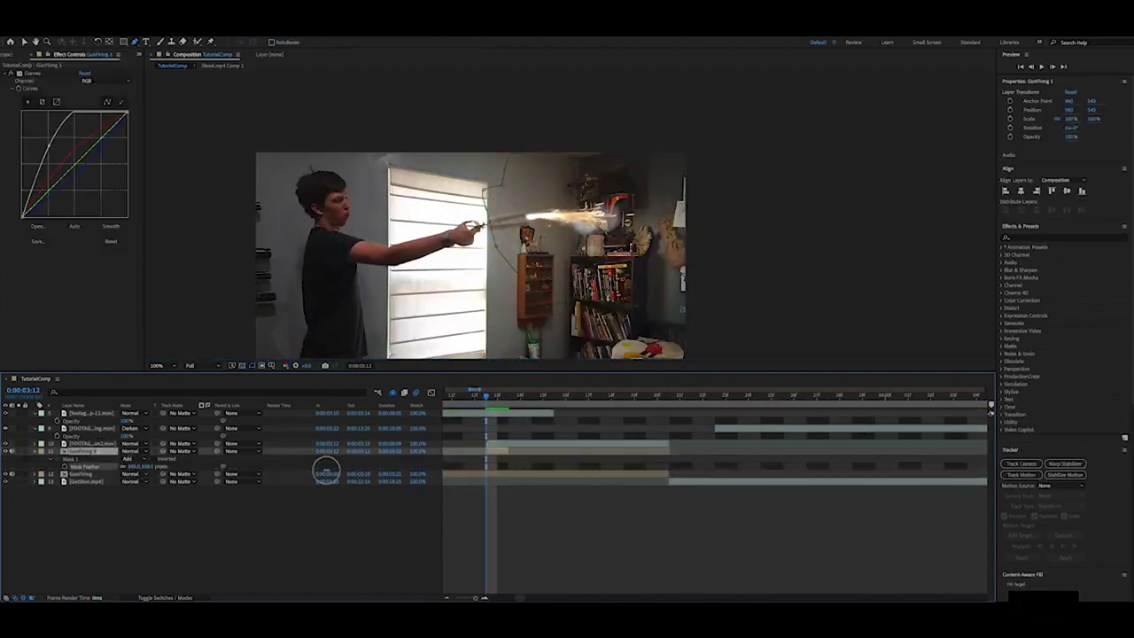
{"action": "left_click_drag", "start_coordinate": [326, 471], "coordinate": [320, 470]}
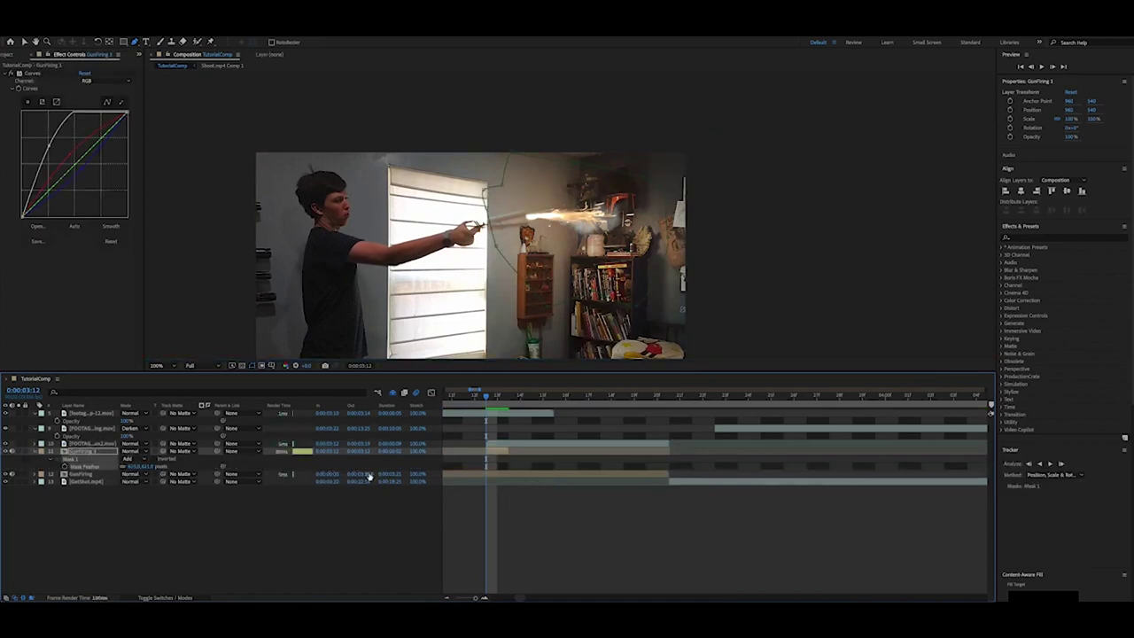
{"action": "left_click_drag", "start_coordinate": [481, 399], "coordinate": [432, 417]}
{"action": "key", "text": "space"}
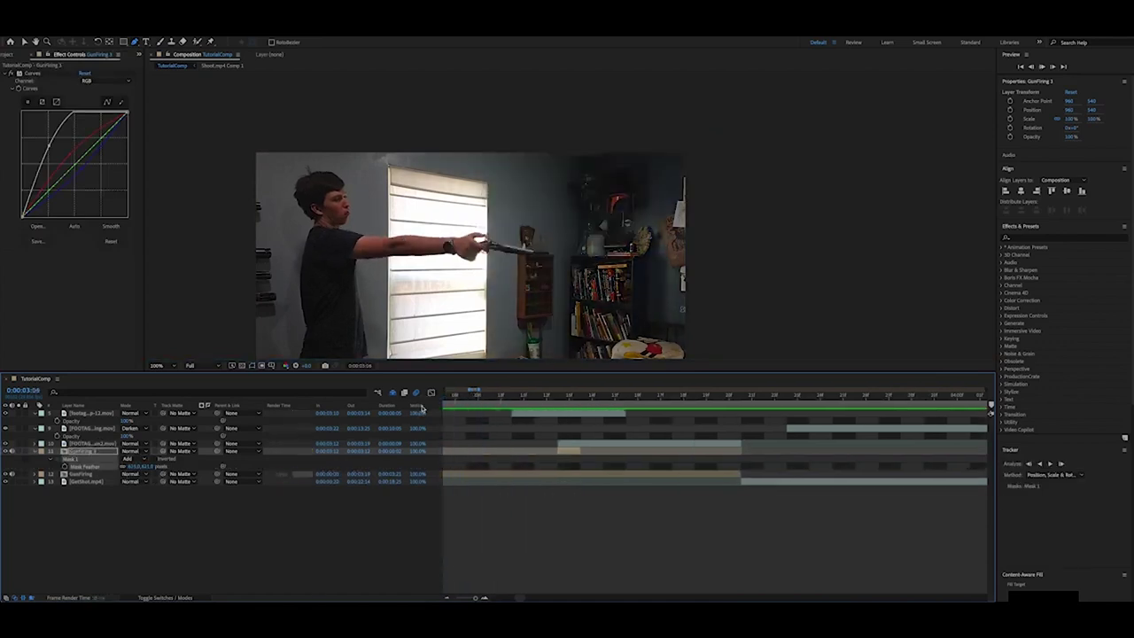
Reposition the spark burst layer over the gun's firing mechanism at 0:00:03:11 and play back the shot
{"action": "left_click_drag", "start_coordinate": [539, 397], "coordinate": [756, 443]}
{"action": "scroll", "coordinate": [466, 270], "scroll_direction": "up", "scroll_amount": 2}
{"action": "left_click_drag", "start_coordinate": [470, 270], "coordinate": [771, 242]}
{"action": "left_click", "coordinate": [24, 42]}
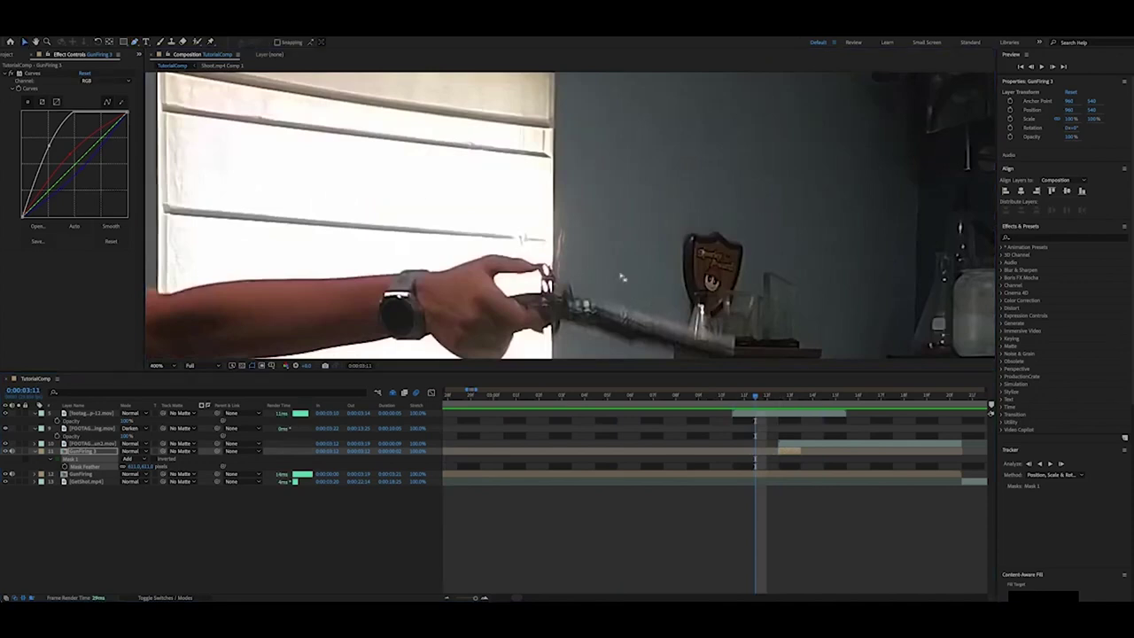
{"action": "left_click", "coordinate": [772, 411]}
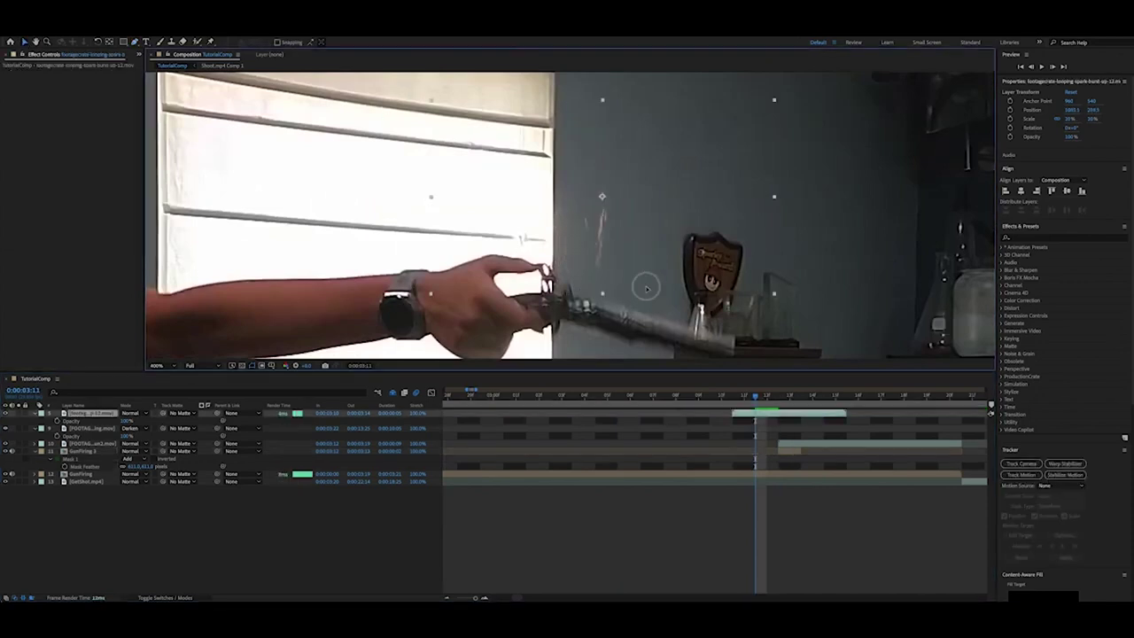
{"action": "mouse_move", "coordinate": [598, 283]}
{"action": "left_mouse_down"}
{"action": "mouse_move", "coordinate": [583, 279]}
{"action": "mouse_move", "coordinate": [594, 275]}
{"action": "left_mouse_up"}
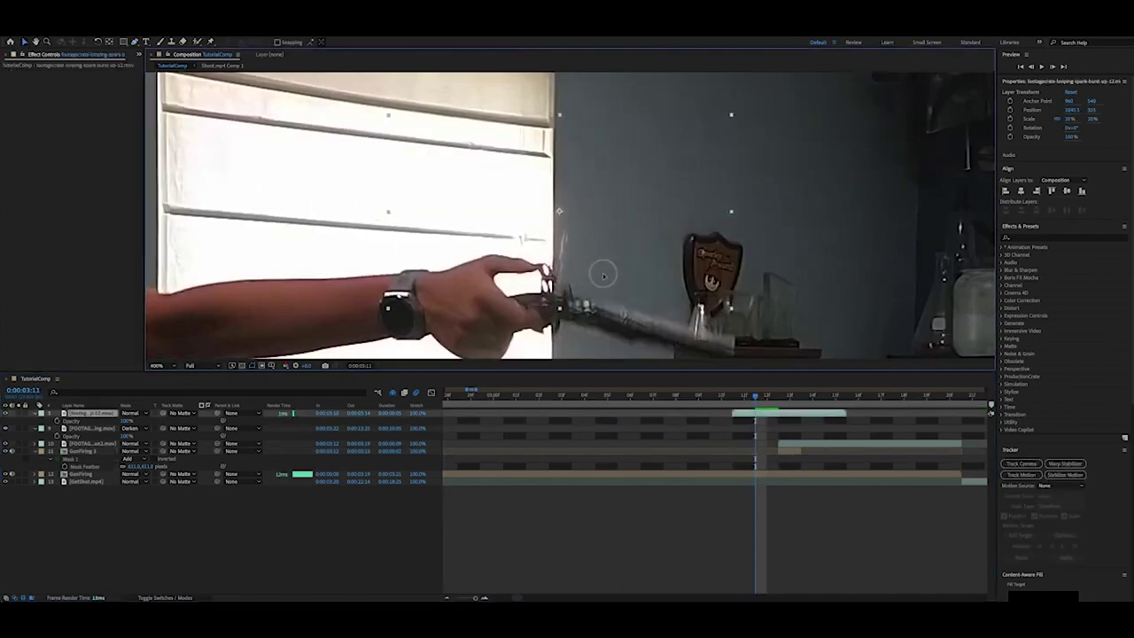
{"action": "left_click_drag", "start_coordinate": [763, 405], "coordinate": [658, 404]}
{"action": "key", "text": "space"}
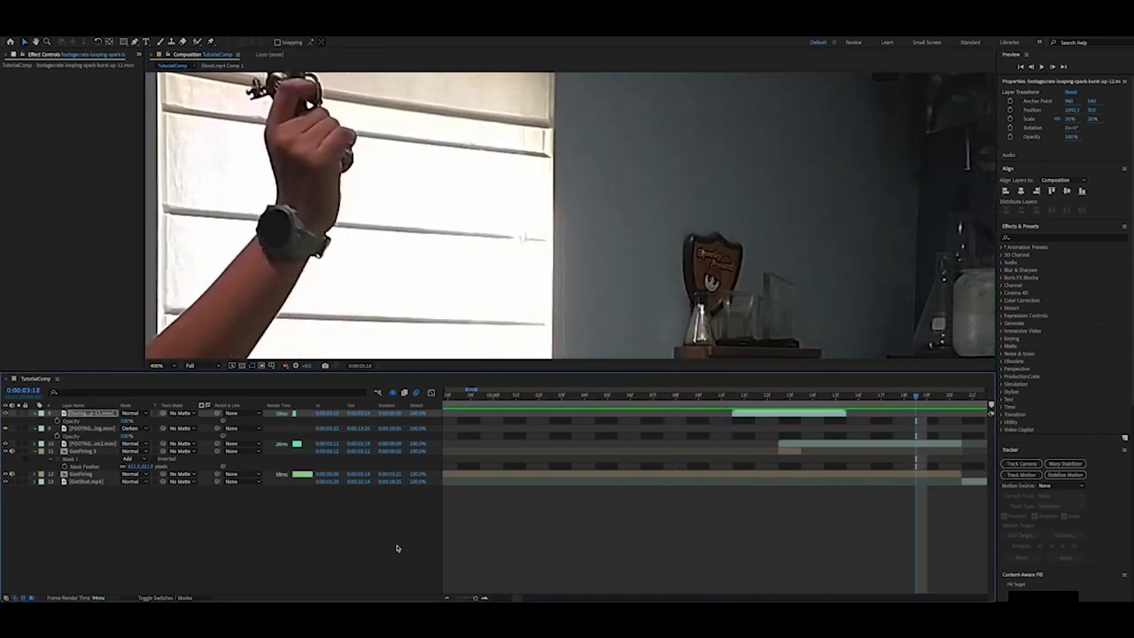
Go to 0:00:03:20, where the GetShot.mp4 clip starts, and delete the clip's existing Mocha AE effect
{"action": "left_click_drag", "start_coordinate": [474, 598], "coordinate": [469, 597]}
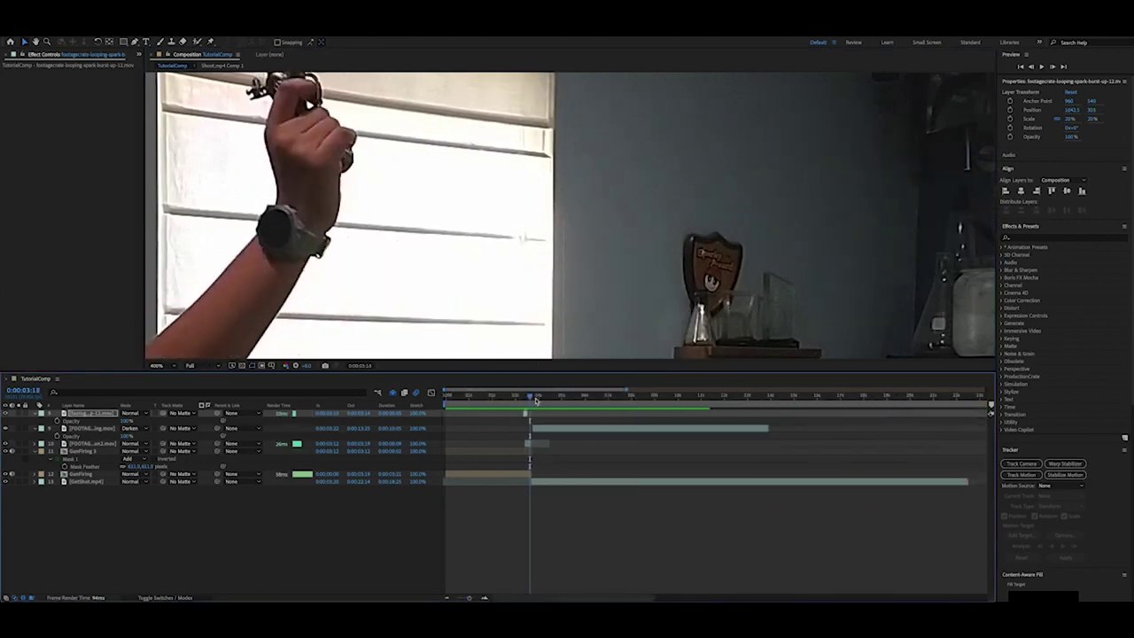
{"action": "left_click_drag", "start_coordinate": [535, 401], "coordinate": [446, 426]}
{"action": "left_click_drag", "start_coordinate": [509, 404], "coordinate": [532, 399]}
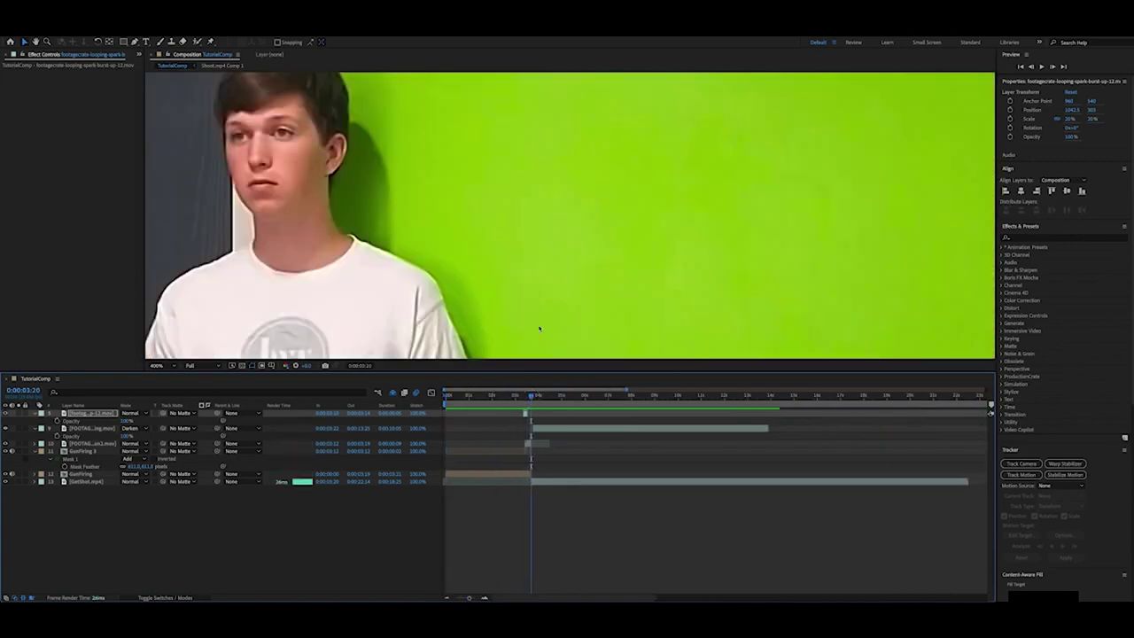
{"action": "scroll", "coordinate": [538, 329], "scroll_direction": "down", "scroll_amount": 6}
{"action": "scroll", "coordinate": [535, 276], "scroll_direction": "up", "scroll_amount": 2}
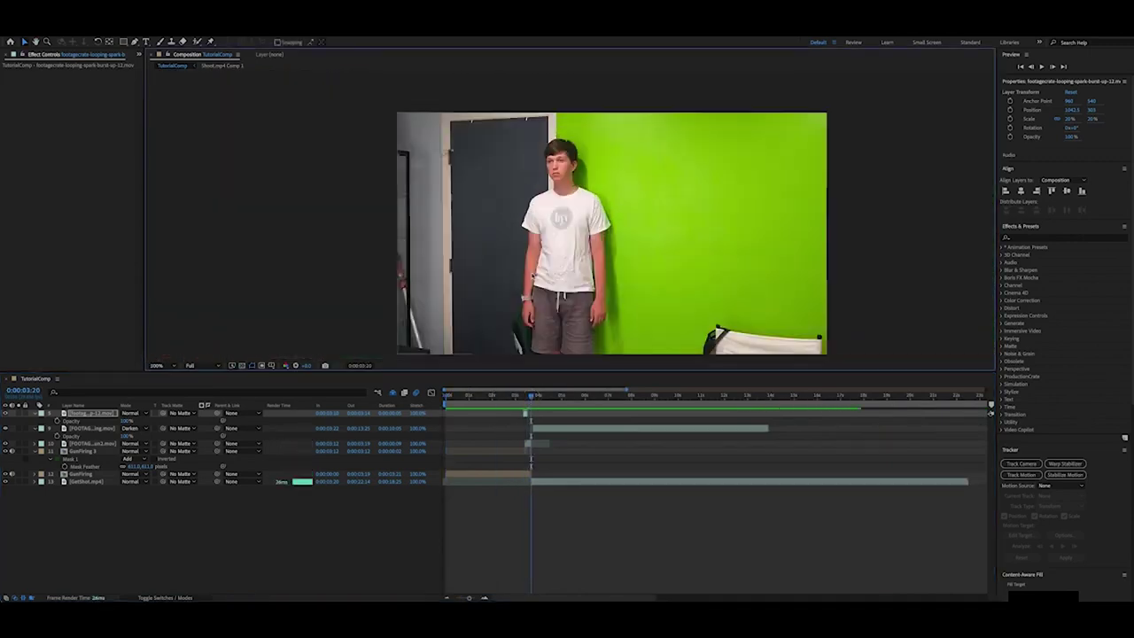
{"action": "scroll", "coordinate": [479, 237], "scroll_direction": "up", "scroll_amount": 2}
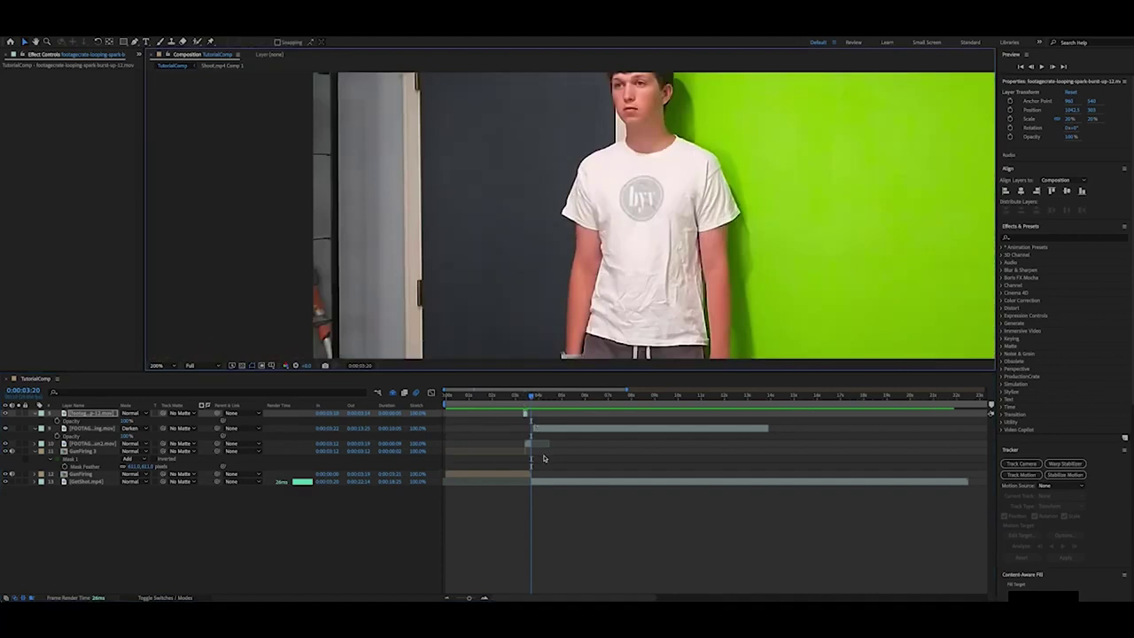
{"action": "left_click", "coordinate": [548, 483]}
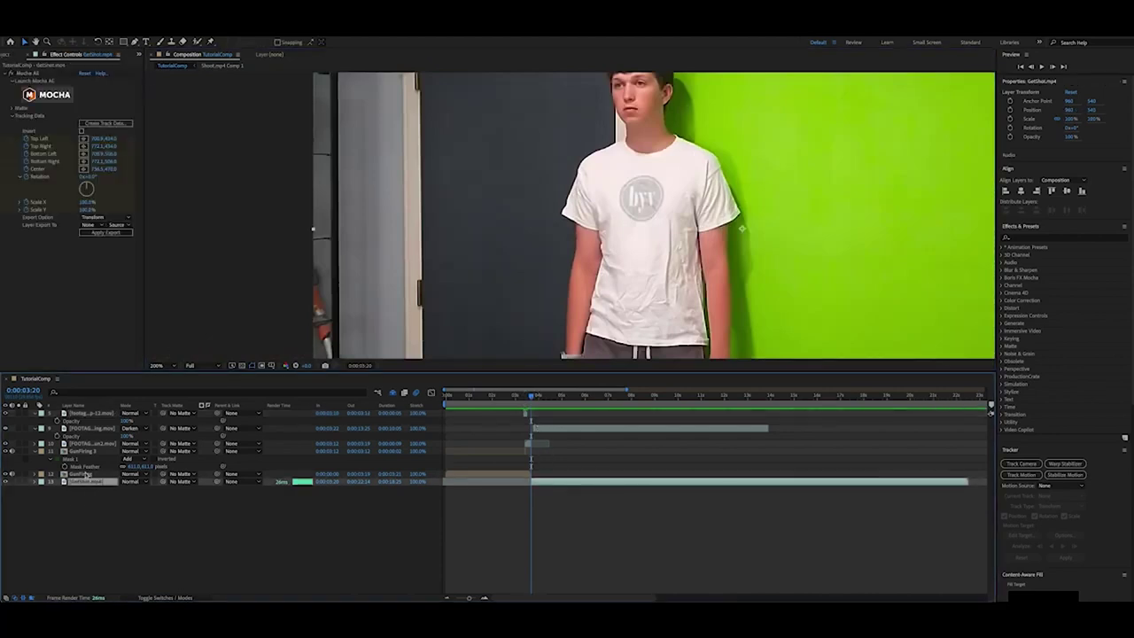
{"action": "left_click", "coordinate": [35, 77]}
{"action": "key", "text": "Delete"}
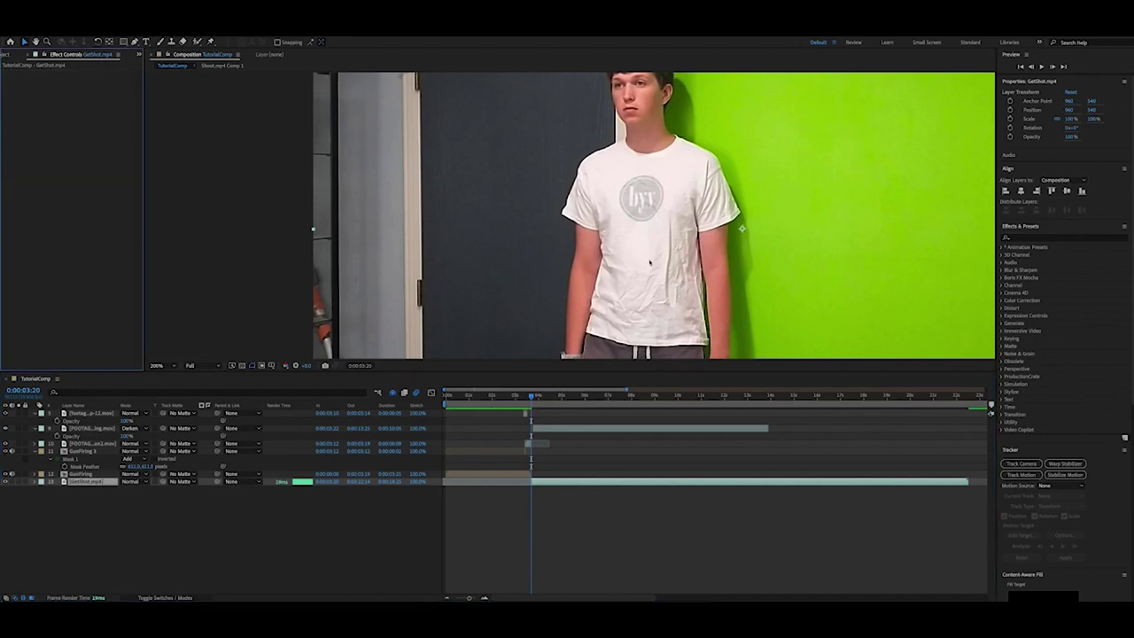
Apply a fresh Boris FX Mocha AE effect to the GetShot.mp4 layer
{"action": "scroll", "coordinate": [649, 262], "scroll_direction": "down", "scroll_amount": 2}
{"action": "scroll", "coordinate": [592, 202], "scroll_direction": "up", "scroll_amount": 2}
{"action": "scroll", "coordinate": [667, 183], "scroll_direction": "up", "scroll_amount": 1}
{"action": "scroll", "coordinate": [620, 180], "scroll_direction": "up", "scroll_amount": 1}
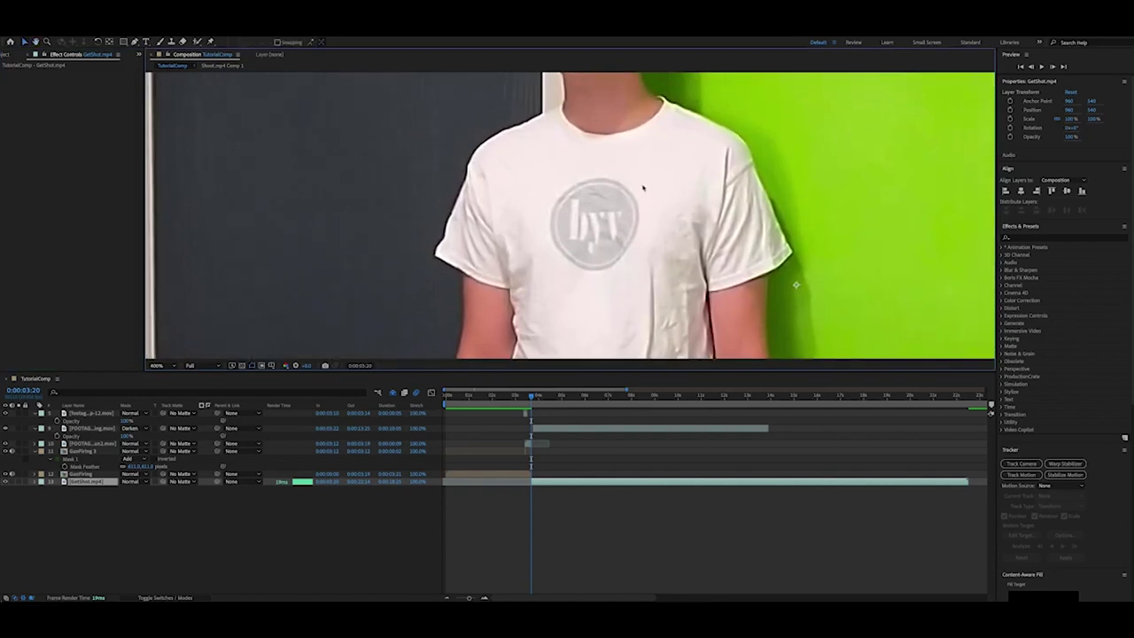
{"action": "scroll", "coordinate": [609, 248], "scroll_direction": "down", "scroll_amount": 2}
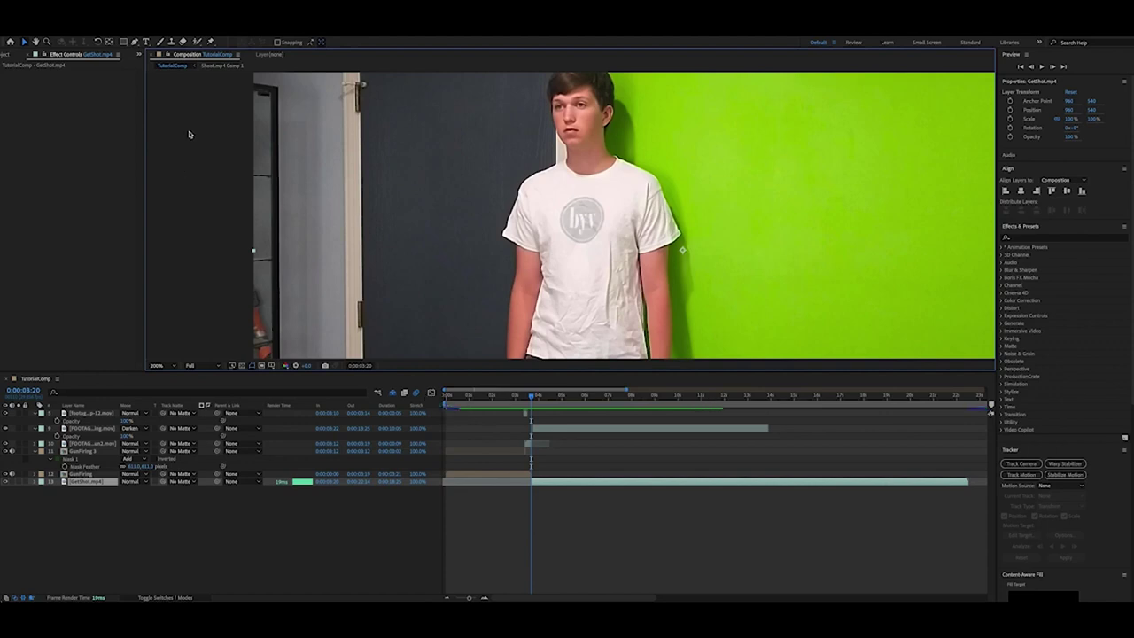
{"action": "left_click", "coordinate": [178, 23]}
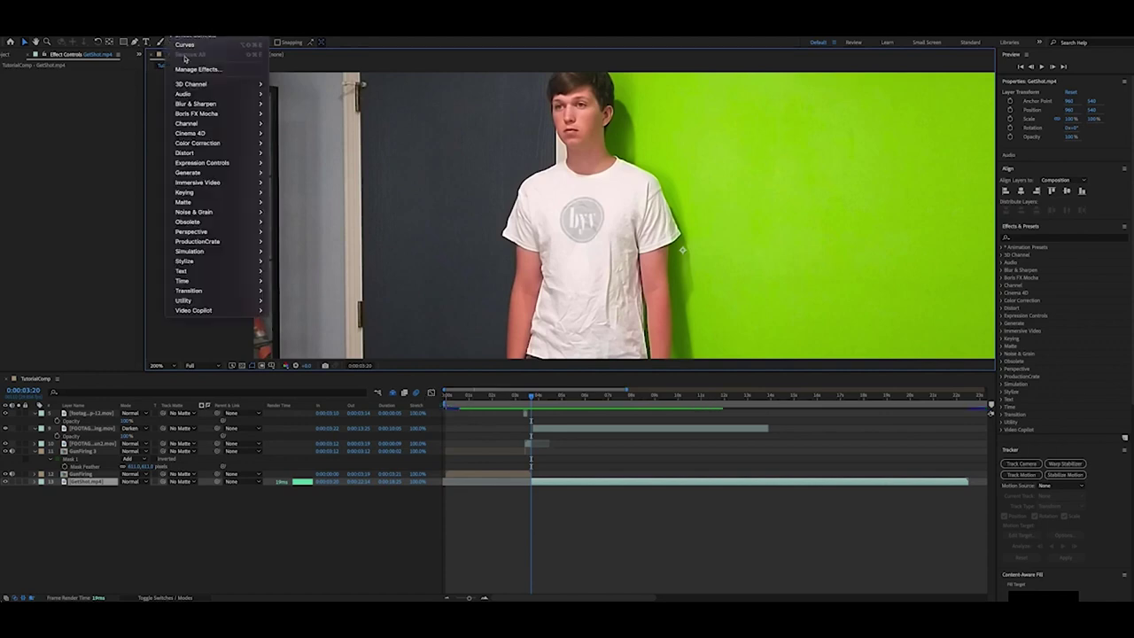
{"action": "mouse_move", "coordinate": [208, 115]}
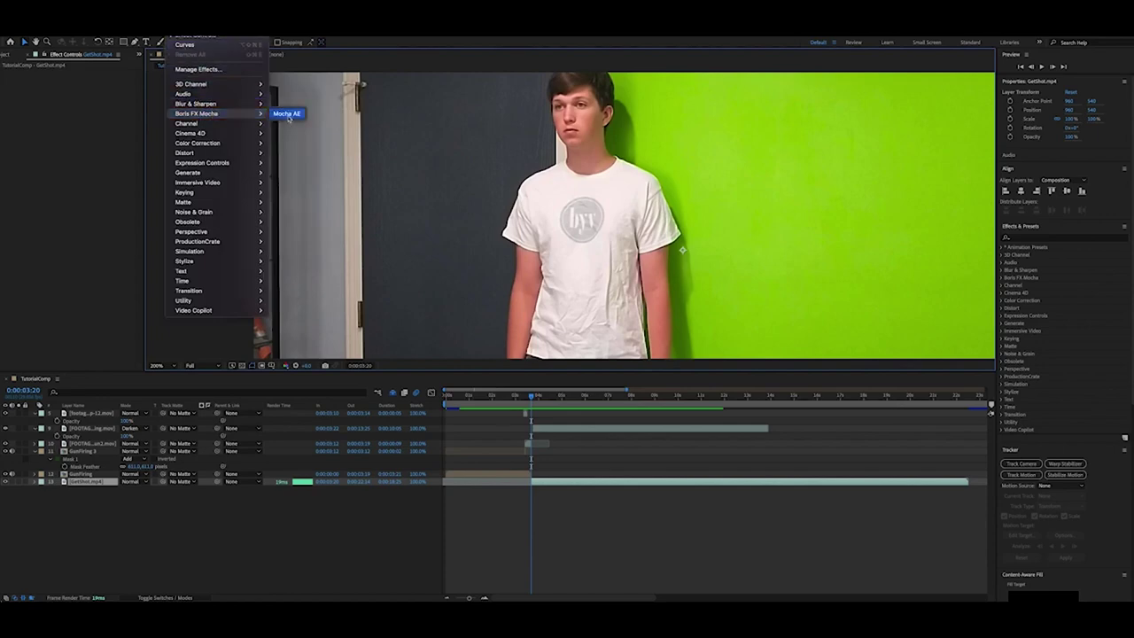
{"action": "left_click", "coordinate": [288, 118]}
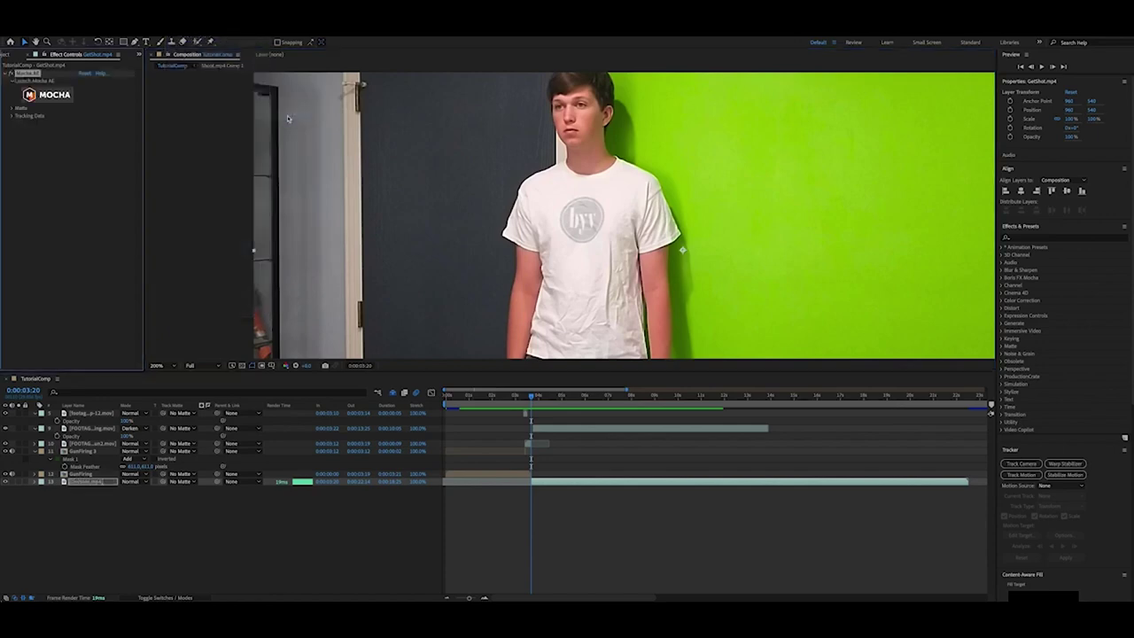
Launch Mocha AE from the effect on GetShot.mp4 and dismiss its message and welcome windows
{"action": "left_click", "coordinate": [62, 99]}
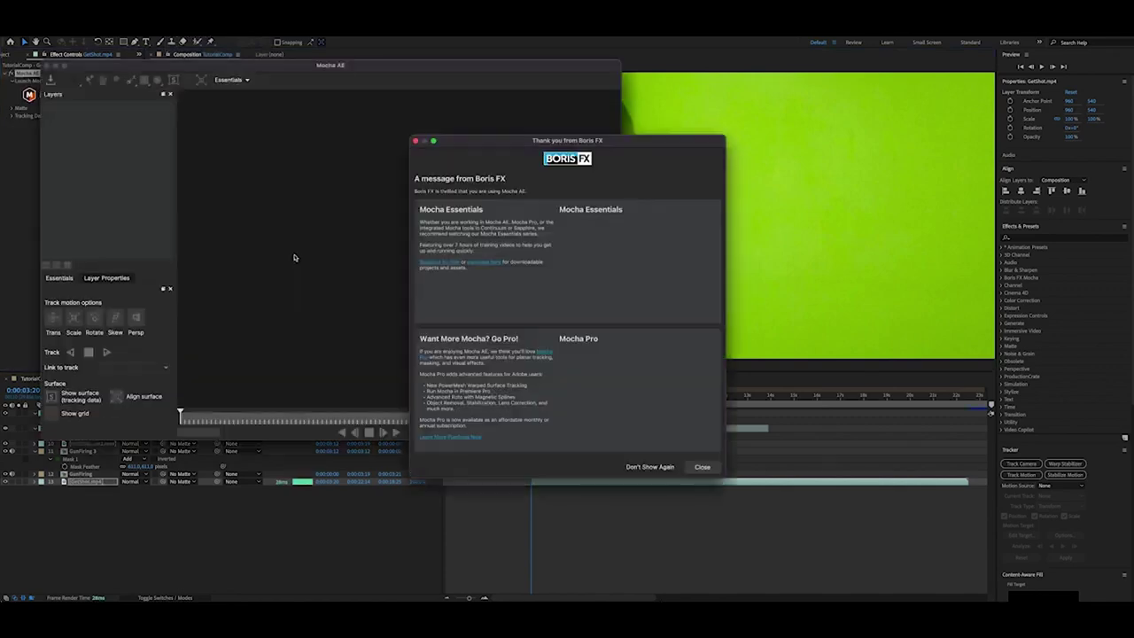
{"action": "left_click", "coordinate": [700, 467]}
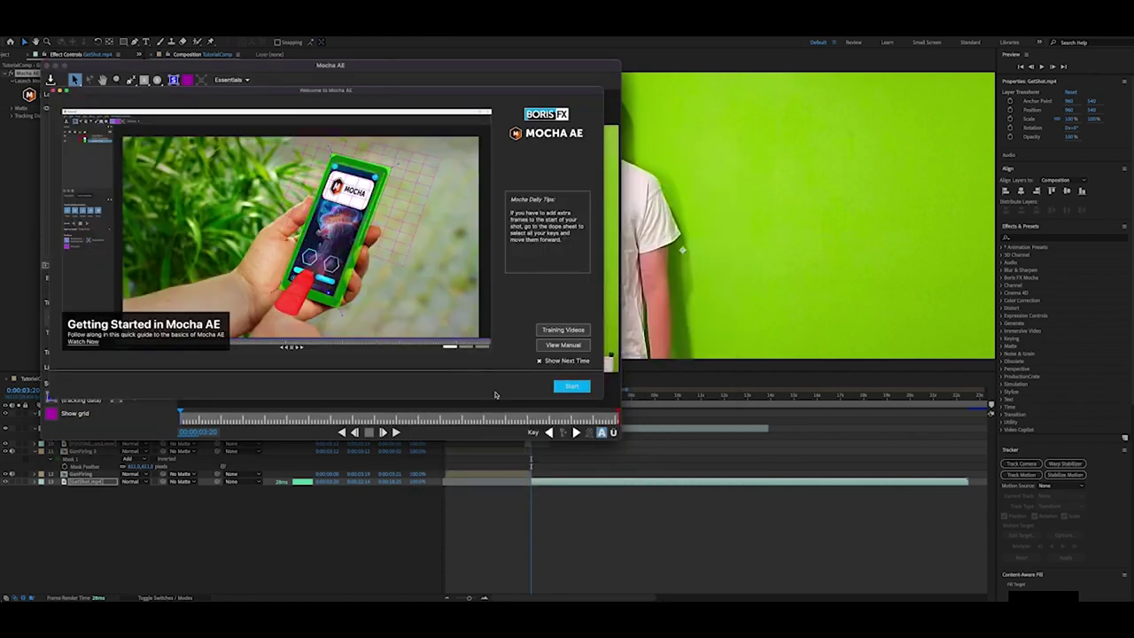
{"action": "left_click", "coordinate": [51, 91]}
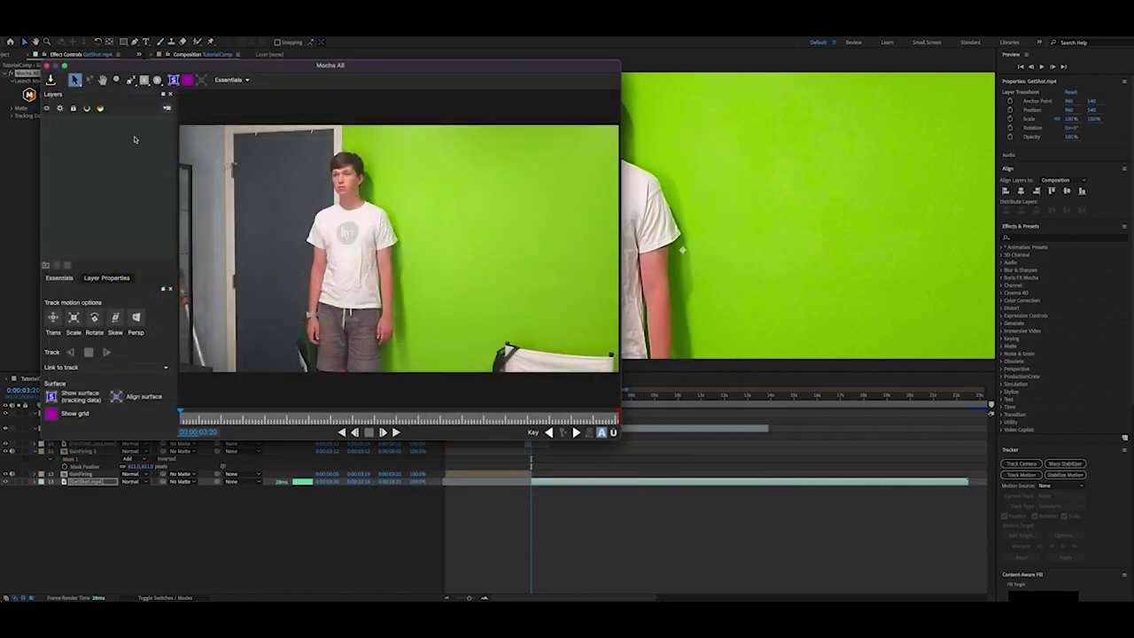
Draw a closed spline around the round logo on the victim's shirt as the tracking shape
{"action": "scroll", "coordinate": [271, 210], "scroll_direction": "up", "scroll_amount": 5}
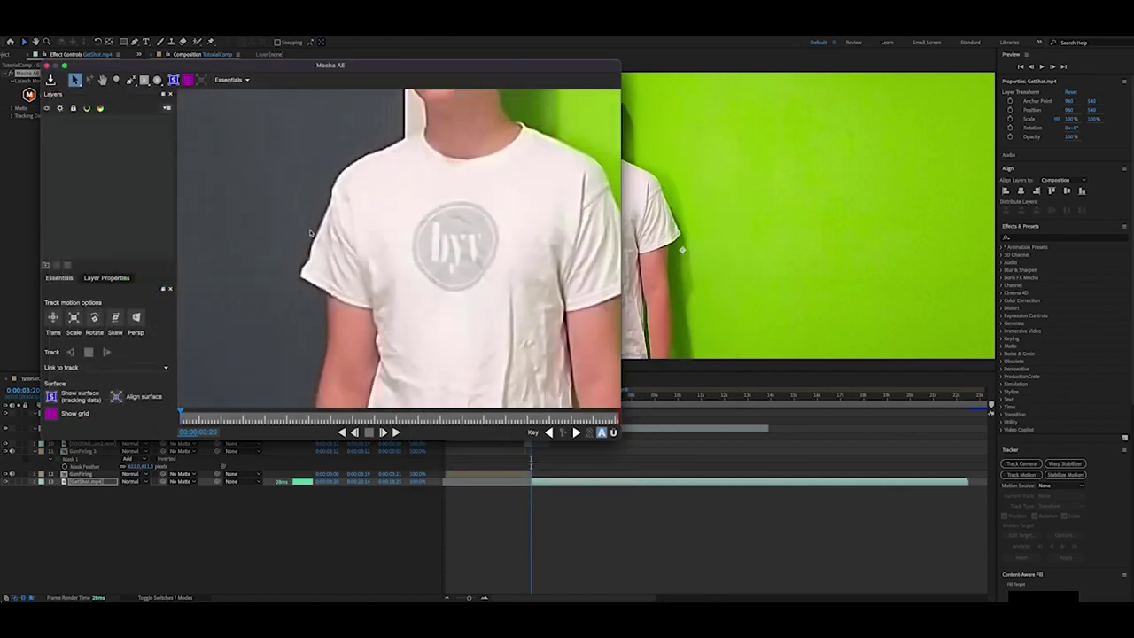
{"action": "left_click", "coordinate": [129, 80]}
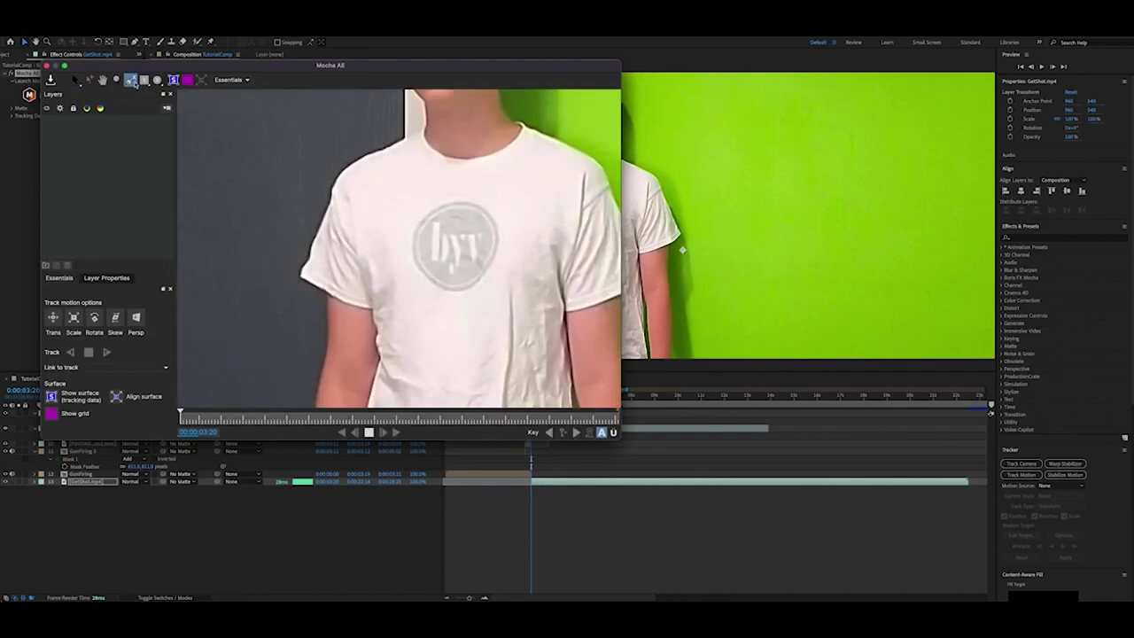
{"action": "left_click", "coordinate": [455, 202]}
{"action": "left_click", "coordinate": [471, 199]}
{"action": "left_click", "coordinate": [423, 213]}
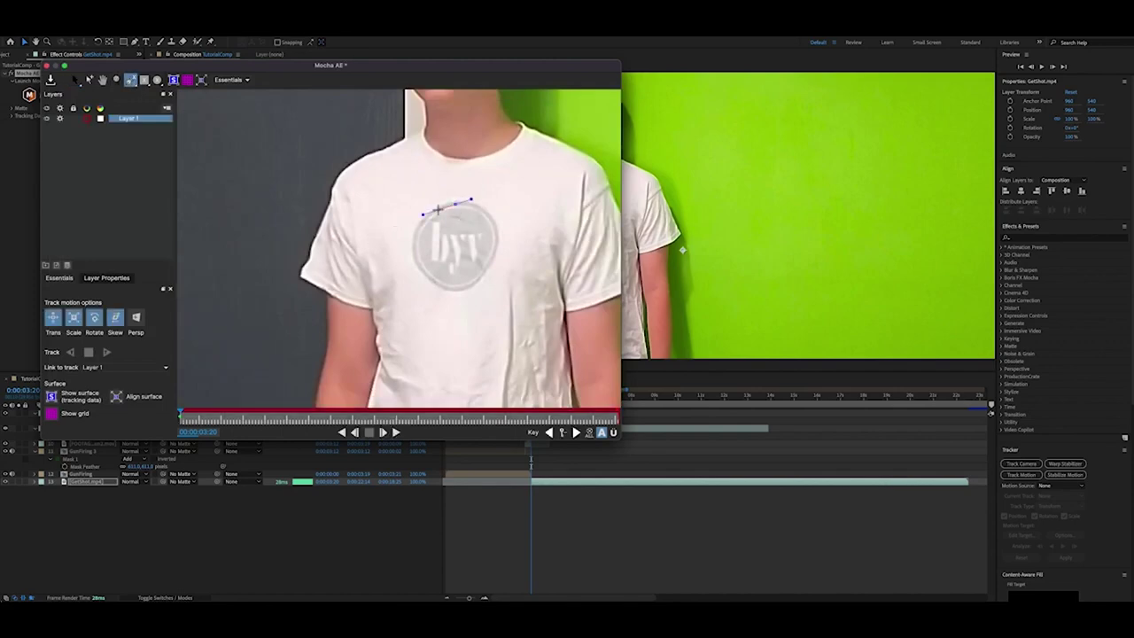
{"action": "left_click", "coordinate": [406, 238]}
{"action": "left_click", "coordinate": [404, 264]}
{"action": "left_click", "coordinate": [417, 282]}
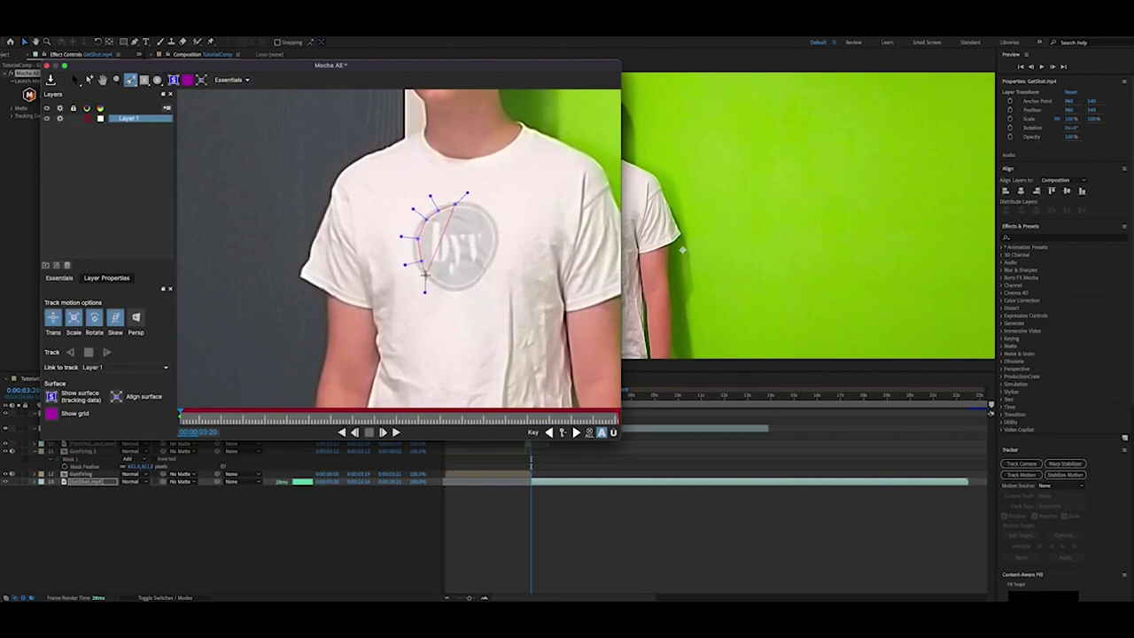
{"action": "left_click", "coordinate": [436, 285]}
{"action": "left_click", "coordinate": [454, 293]}
{"action": "left_click", "coordinate": [473, 288]}
{"action": "left_click", "coordinate": [486, 274]}
{"action": "left_click", "coordinate": [493, 254]}
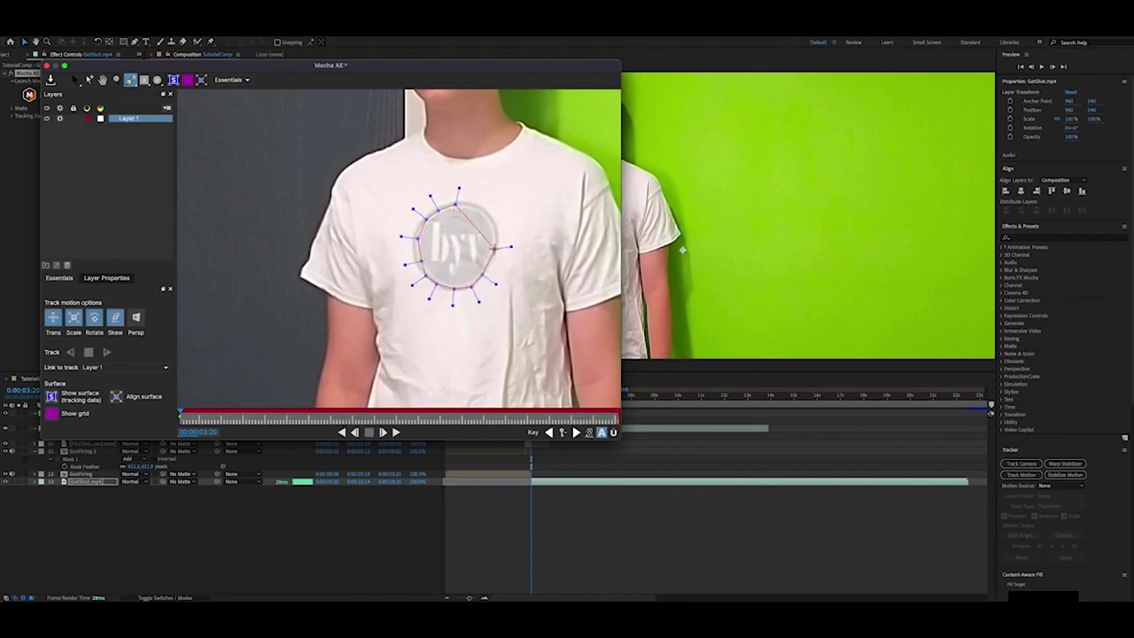
{"action": "left_click", "coordinate": [497, 233]}
{"action": "left_click", "coordinate": [484, 210]}
{"action": "left_click", "coordinate": [471, 206]}
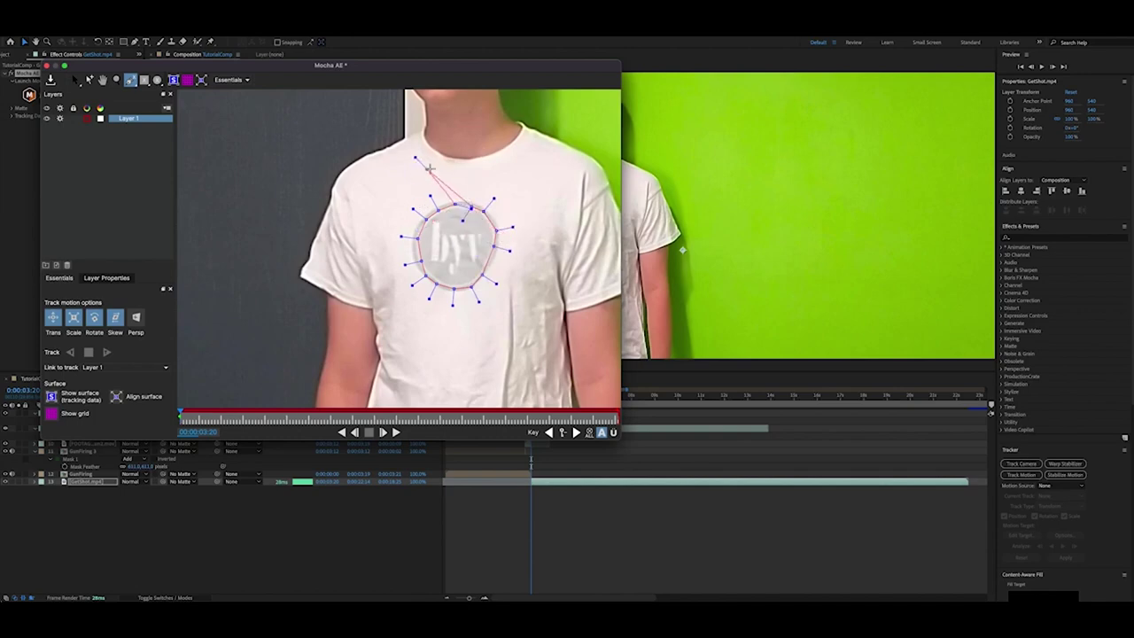
{"action": "left_click_drag", "start_coordinate": [429, 167], "coordinate": [454, 188]}
{"action": "key", "text": "s"}
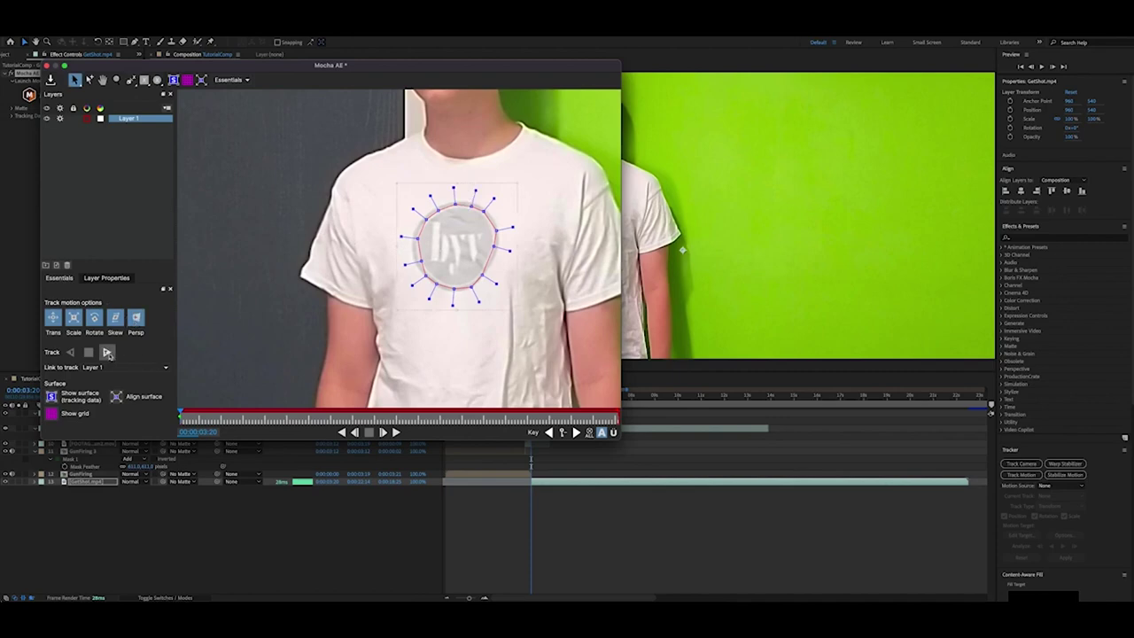
Track the logo shape forward with perspective motion included, dismiss the tracking message and check an earlier frame
{"action": "left_click", "coordinate": [107, 352]}
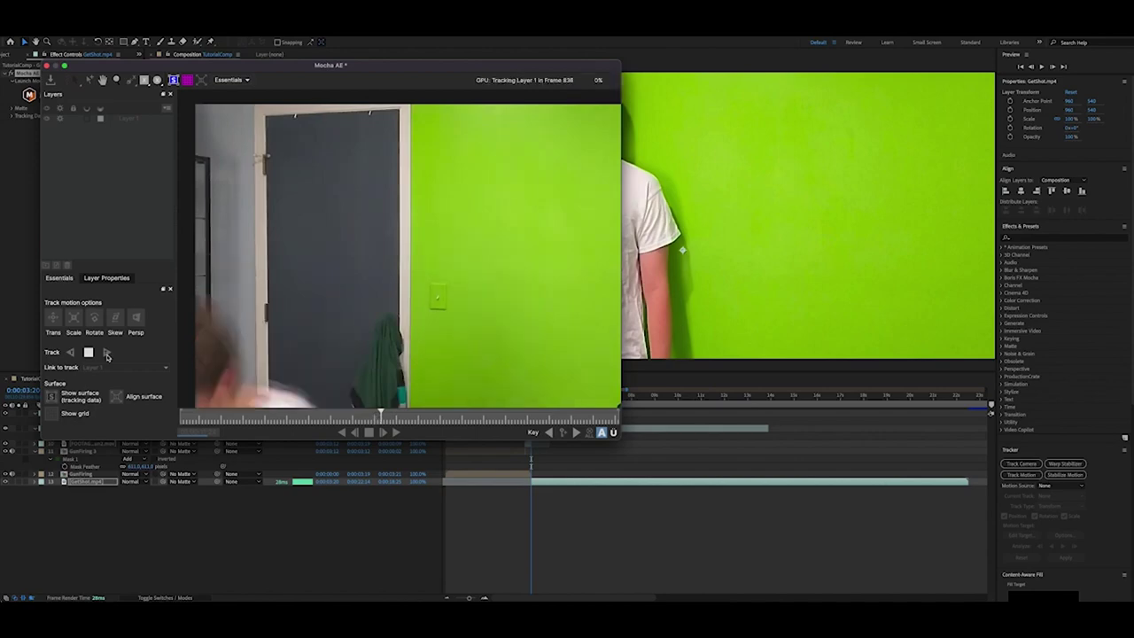
{"action": "left_click", "coordinate": [323, 258]}
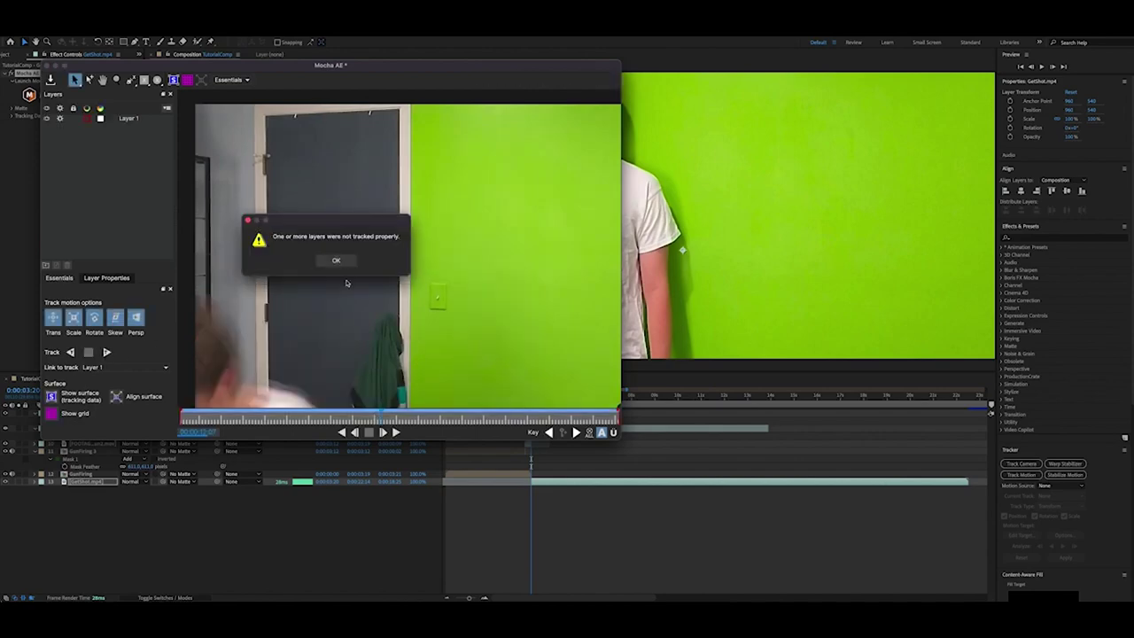
{"action": "left_click", "coordinate": [336, 262]}
{"action": "left_click", "coordinate": [268, 417]}
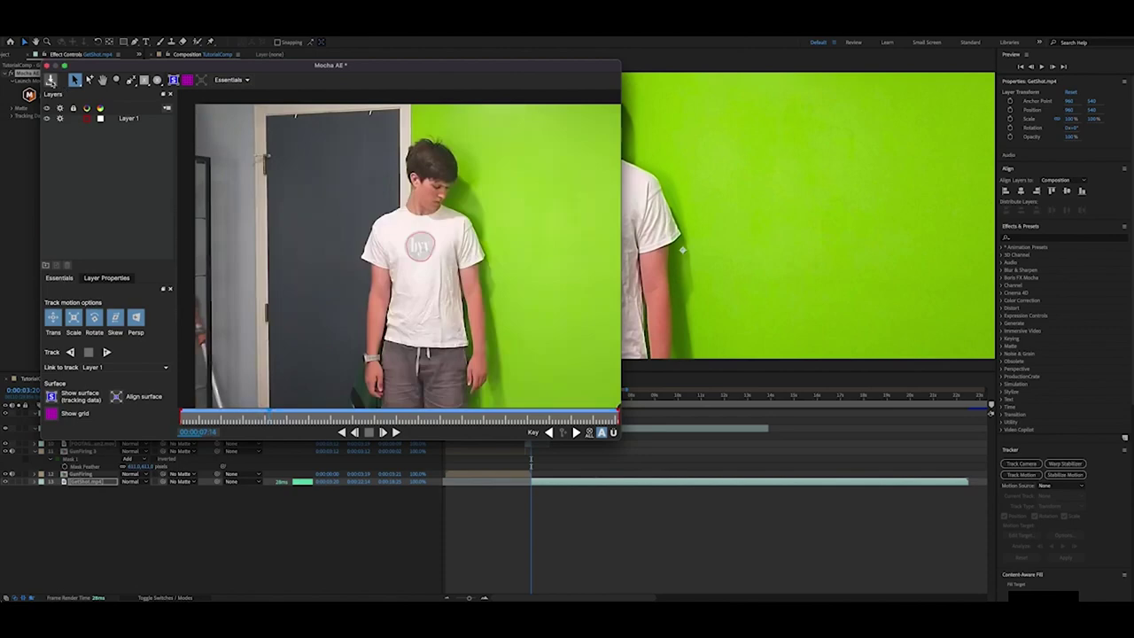
Save and close the Mocha project, and create track data from Layer 1 in the GetShot.mp4 effect
{"action": "left_click", "coordinate": [51, 80]}
{"action": "left_click", "coordinate": [47, 65]}
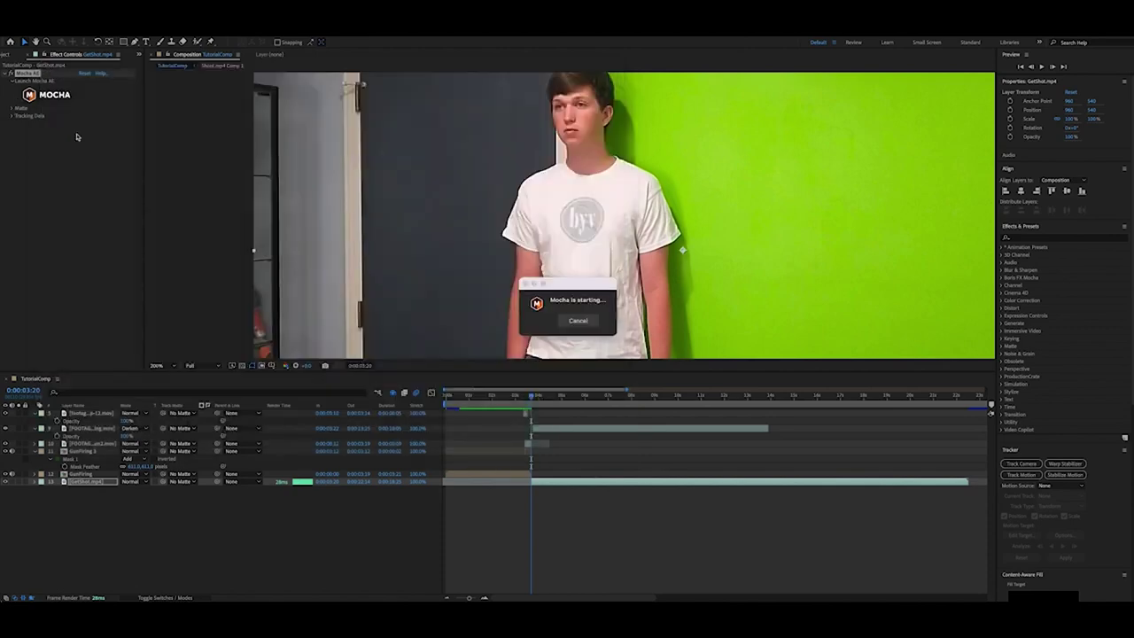
{"action": "left_click", "coordinate": [12, 109]}
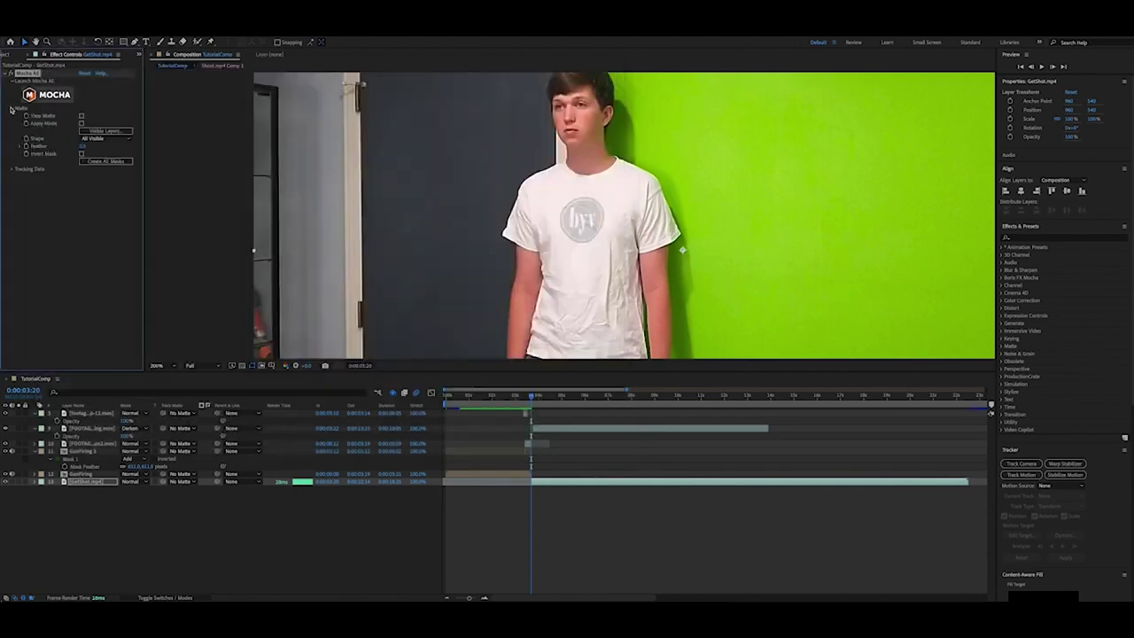
{"action": "left_click", "coordinate": [12, 109]}
{"action": "left_click", "coordinate": [12, 116]}
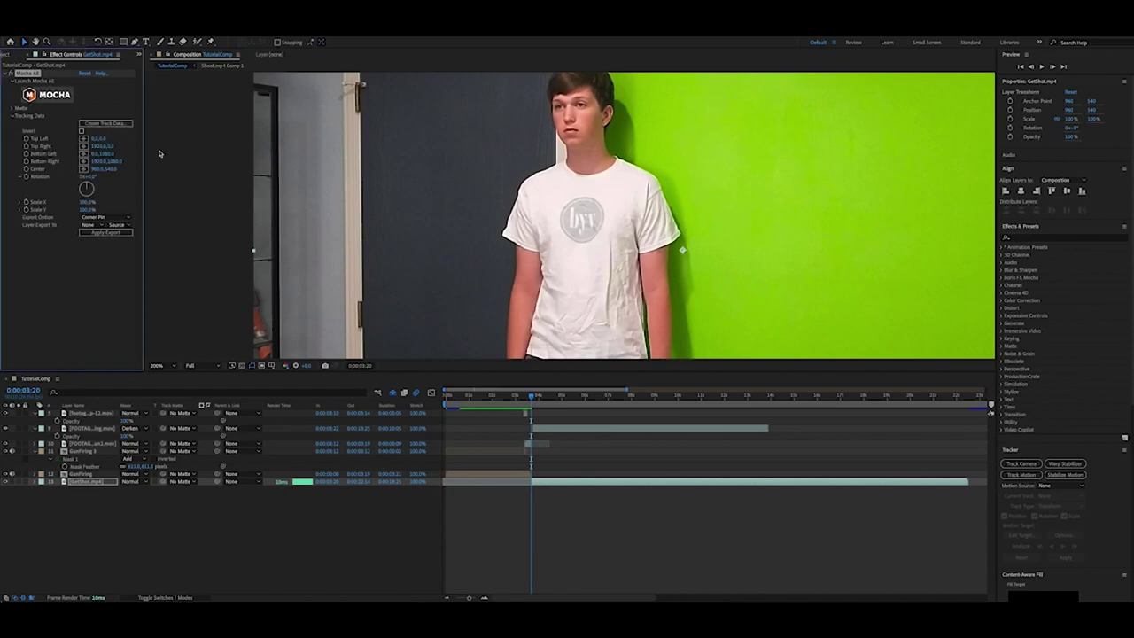
{"action": "left_click", "coordinate": [106, 123]}
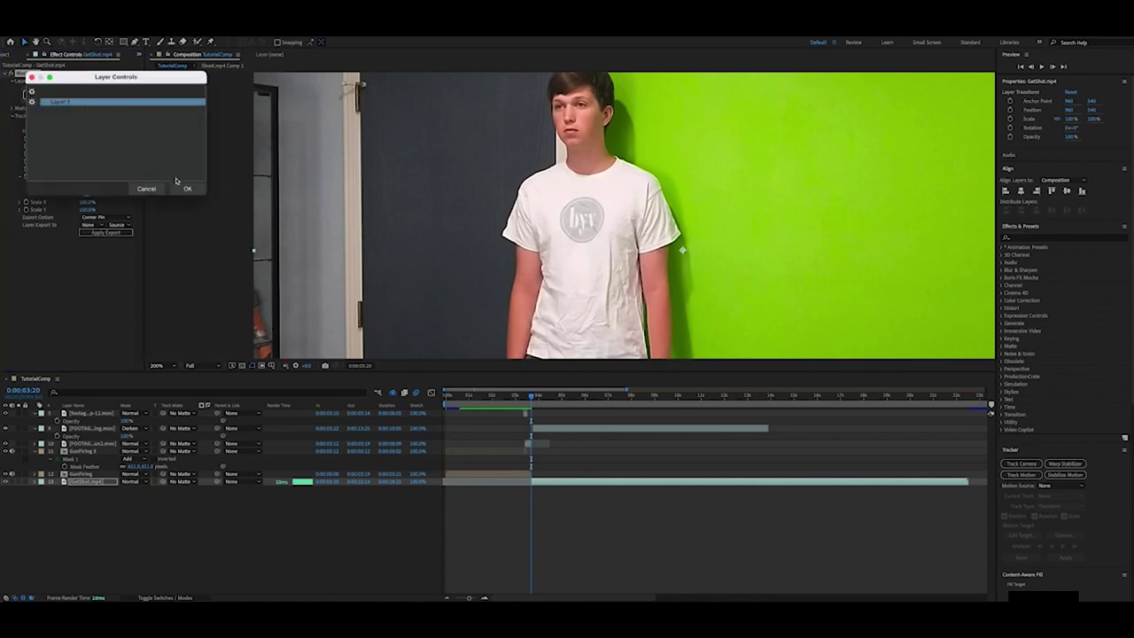
{"action": "left_click", "coordinate": [185, 188]}
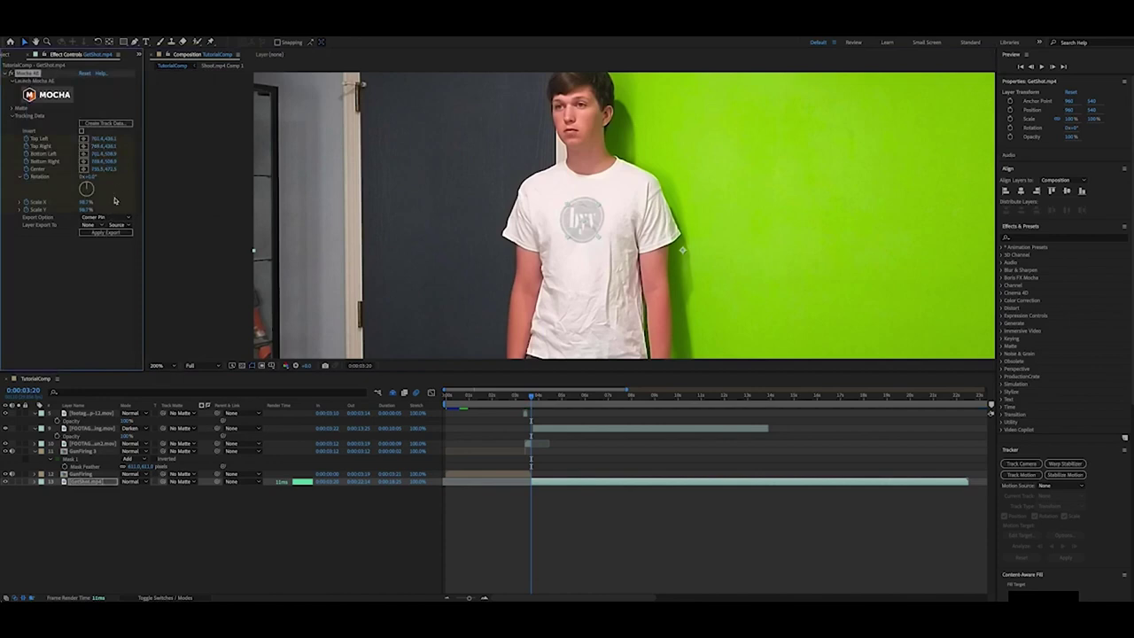
Set the tracking export option to Transform and add a new null object to the composition
{"action": "left_click", "coordinate": [98, 219]}
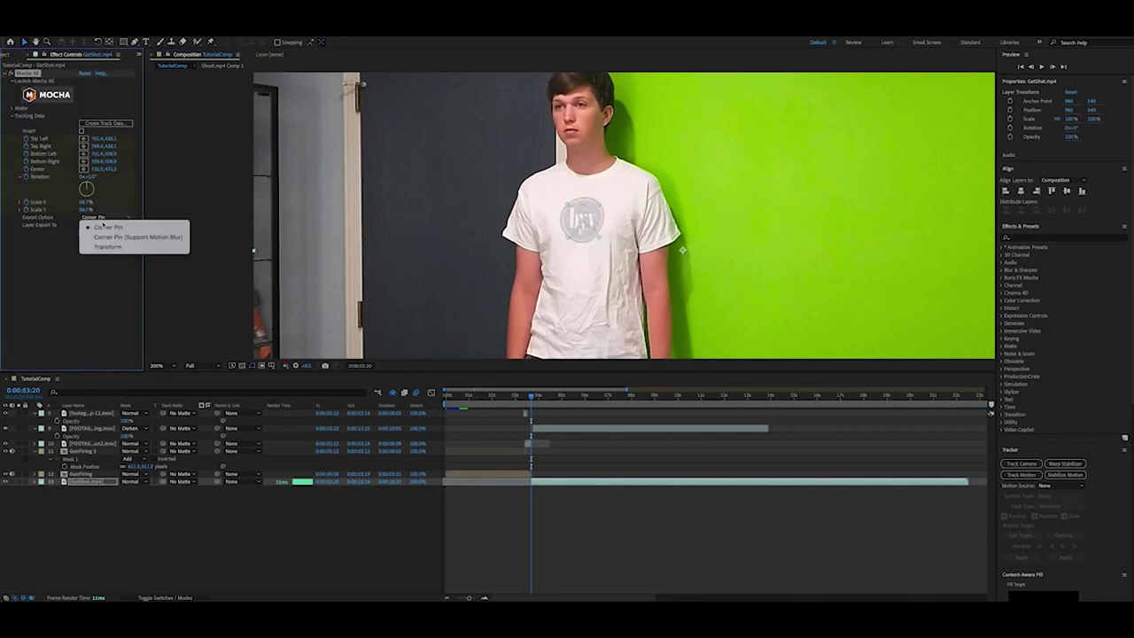
{"action": "left_click", "coordinate": [108, 247]}
{"action": "left_click", "coordinate": [91, 225]}
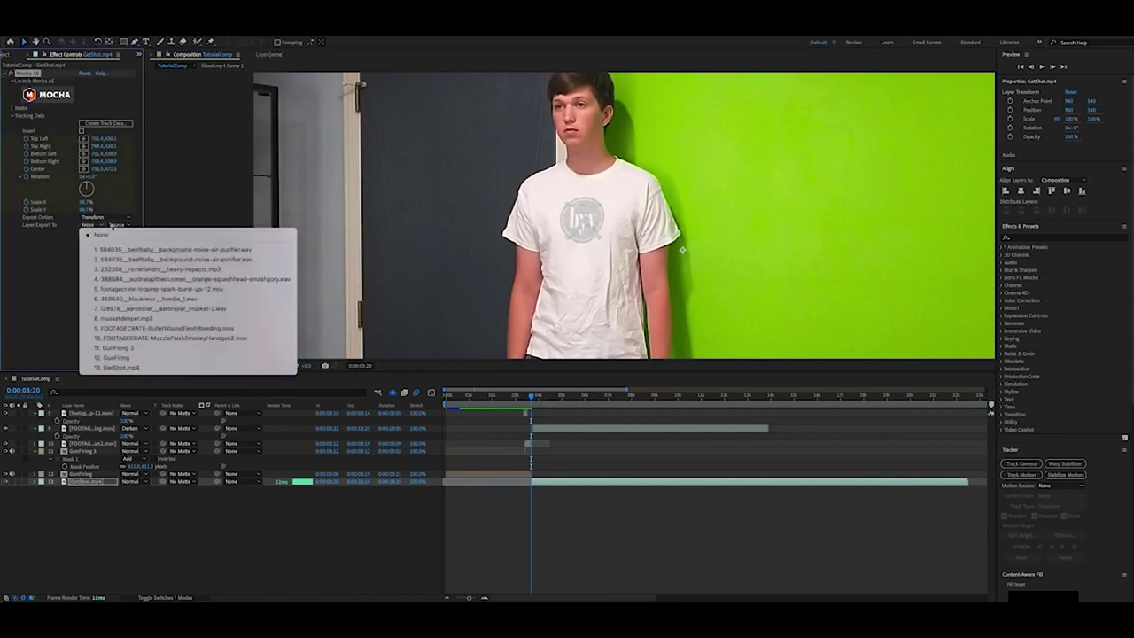
{"action": "left_click", "coordinate": [158, 533]}
{"action": "left_click", "coordinate": [122, 25]}
{"action": "mouse_move", "coordinate": [157, 26]}
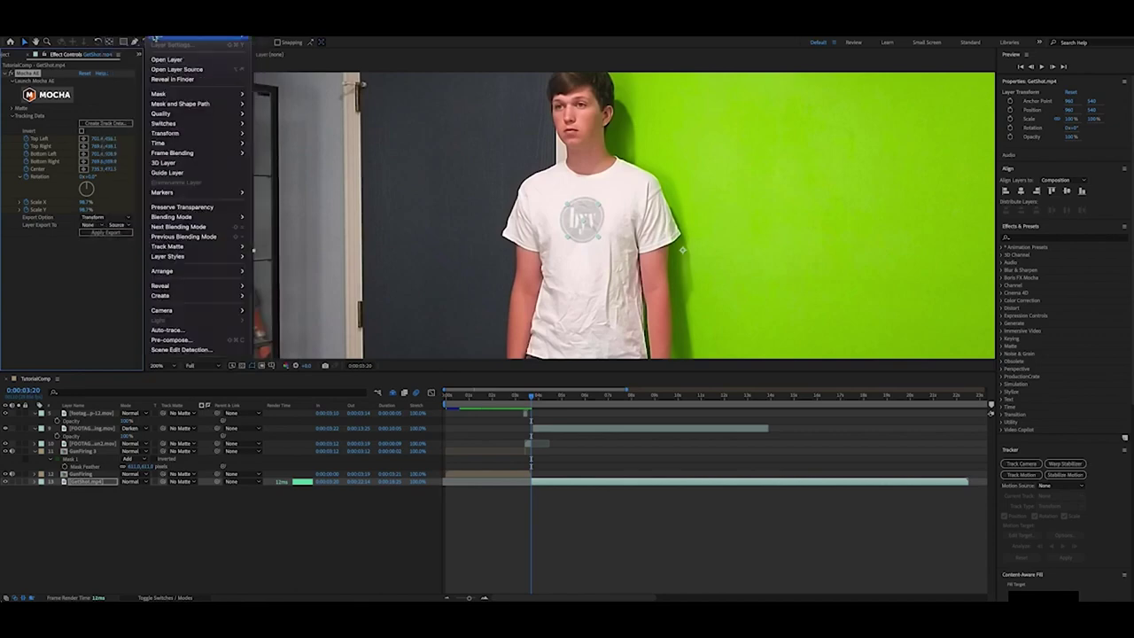
{"action": "left_click", "coordinate": [271, 75]}
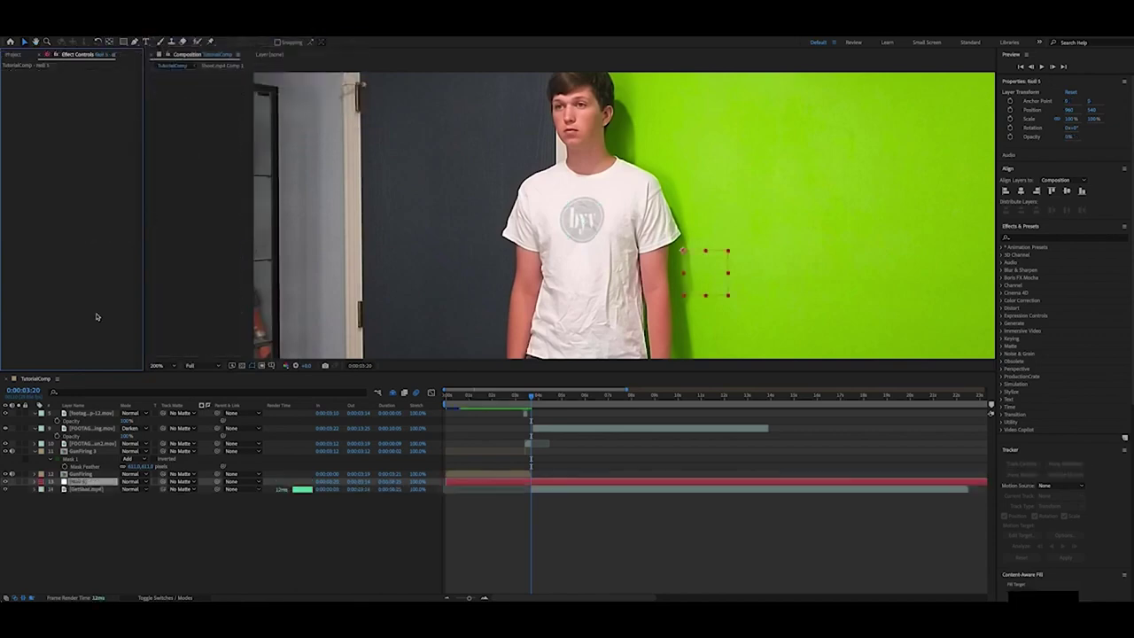
Apply the GetShot.mp4 tracking export to the Null 5 layer and step forward to check that the null follows the shirt
{"action": "left_click", "coordinate": [542, 490]}
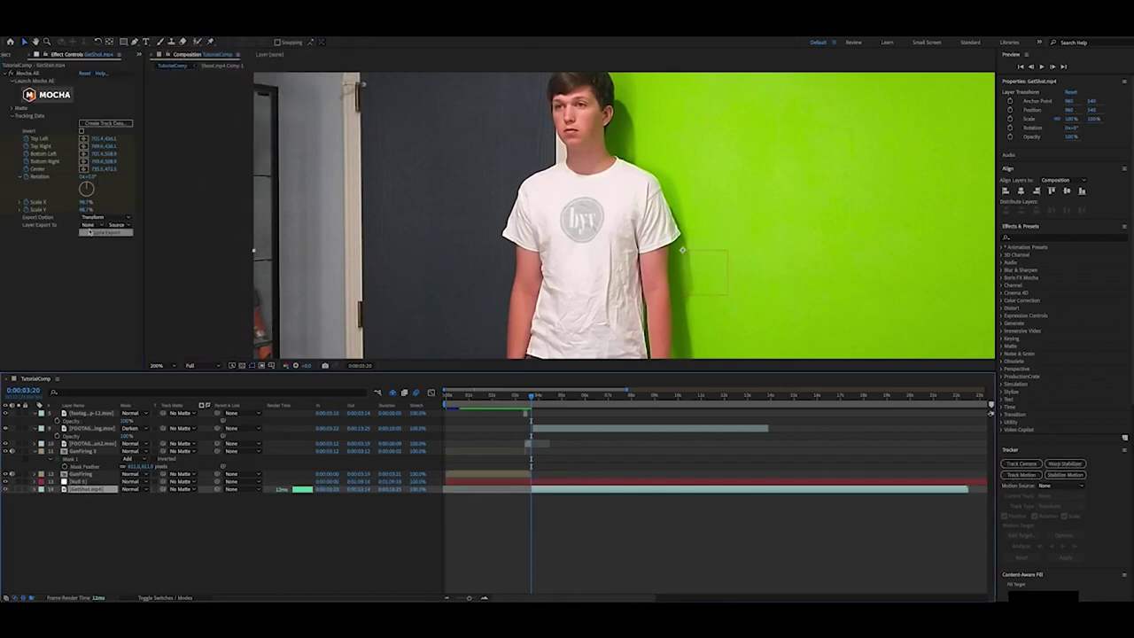
{"action": "left_click", "coordinate": [87, 226]}
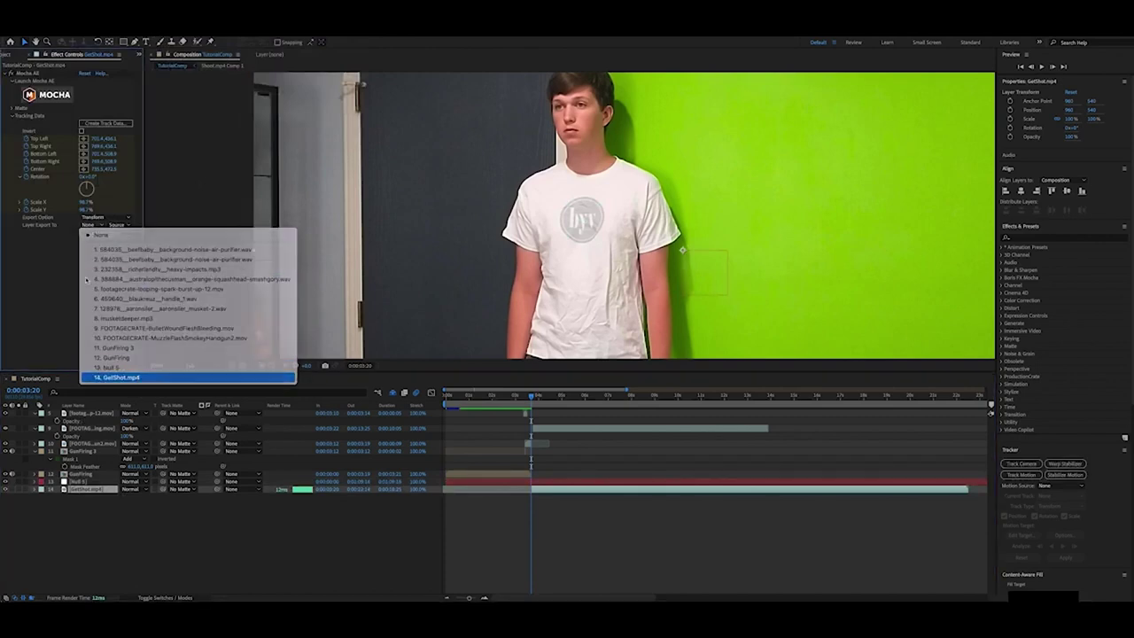
{"action": "left_click", "coordinate": [126, 373]}
{"action": "left_click", "coordinate": [87, 227]}
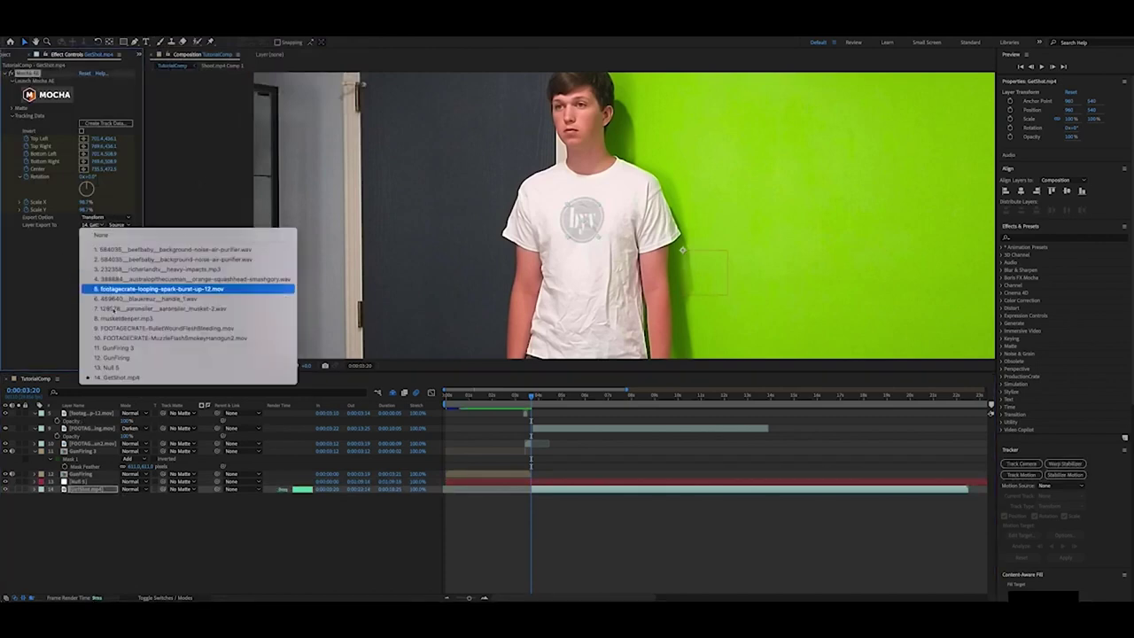
{"action": "left_click", "coordinate": [116, 369]}
{"action": "left_click", "coordinate": [106, 233]}
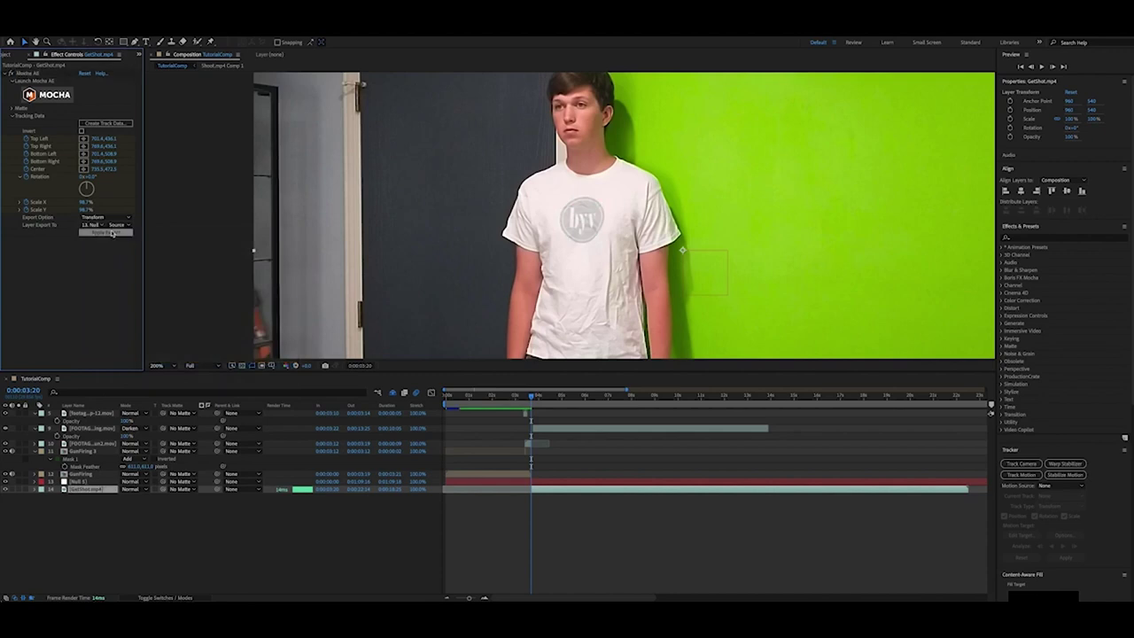
{"action": "left_click_drag", "start_coordinate": [532, 400], "coordinate": [534, 400]}
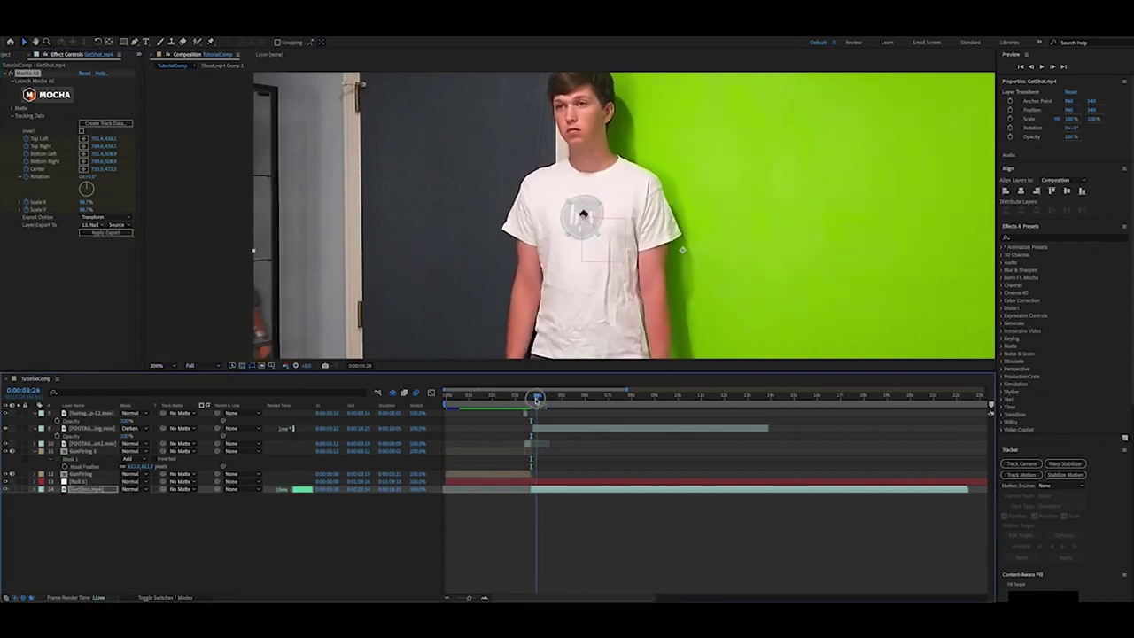
Extend the end of the bullet wound bleeding layer to about the 20-second mark
{"action": "left_click", "coordinate": [542, 481]}
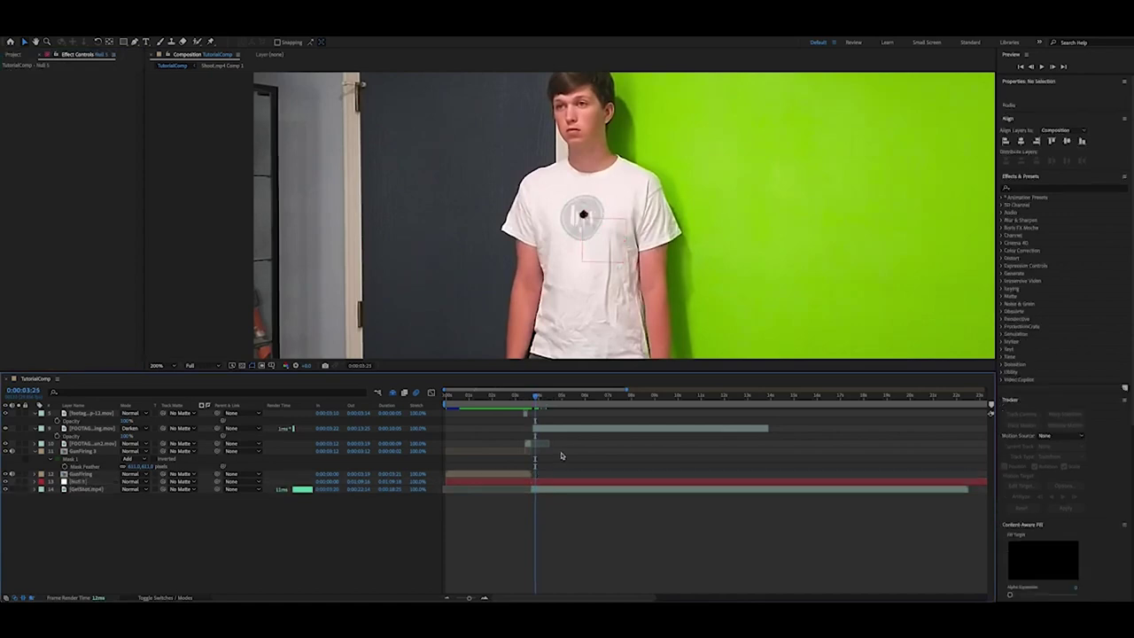
{"action": "left_click", "coordinate": [562, 431]}
{"action": "scroll", "coordinate": [576, 228], "scroll_direction": "up", "scroll_amount": 3}
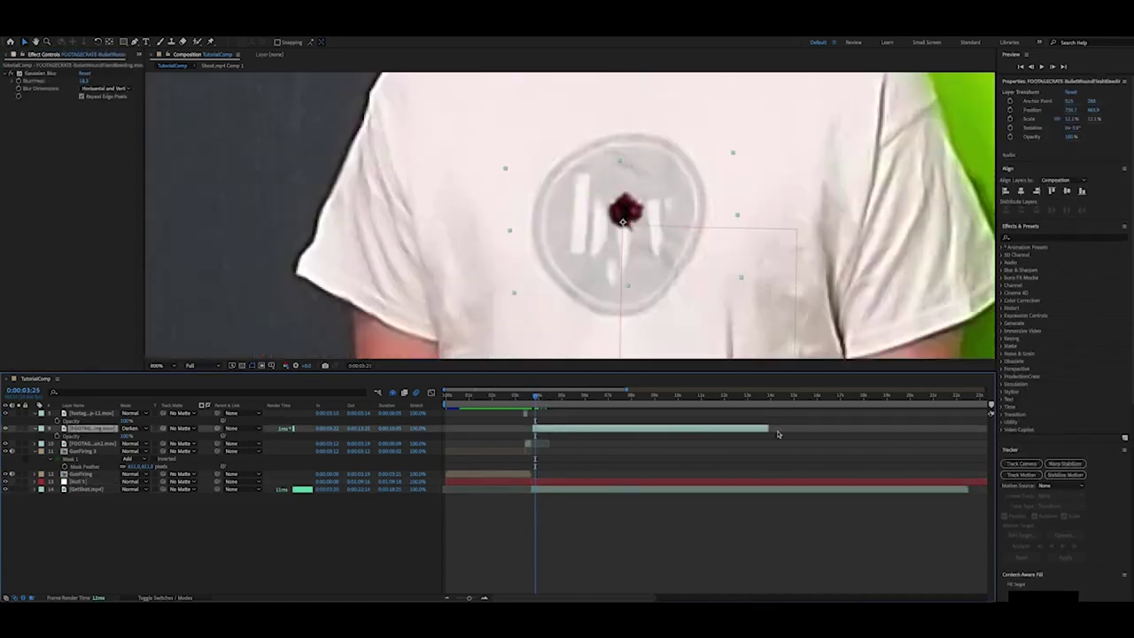
{"action": "left_click_drag", "start_coordinate": [778, 434], "coordinate": [903, 433]}
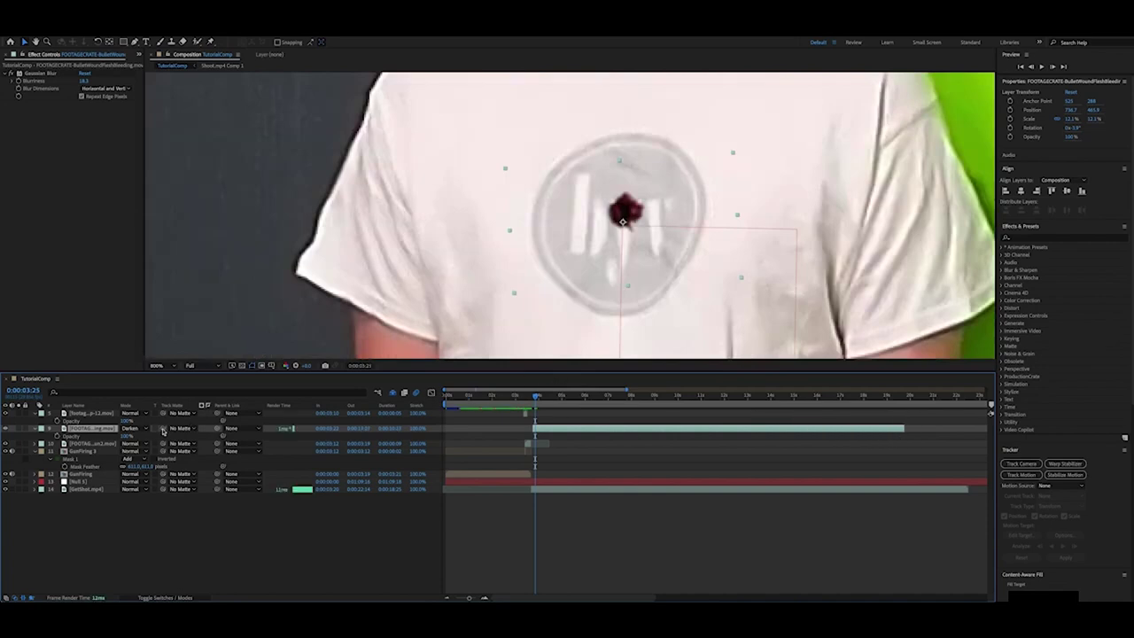
Parent the bullet wound bleeding layer to Null 5 and nudge the wound into place on the shirt logo
{"action": "left_click_drag", "start_coordinate": [217, 429], "coordinate": [82, 481]}
{"action": "mouse_move", "coordinate": [612, 211]}
{"action": "left_mouse_down"}
{"action": "mouse_move", "coordinate": [593, 201]}
{"action": "mouse_move", "coordinate": [645, 209]}
{"action": "mouse_move", "coordinate": [743, 113]}
{"action": "mouse_move", "coordinate": [638, 189]}
{"action": "mouse_move", "coordinate": [641, 208]}
{"action": "mouse_move", "coordinate": [627, 211]}
{"action": "left_mouse_up"}
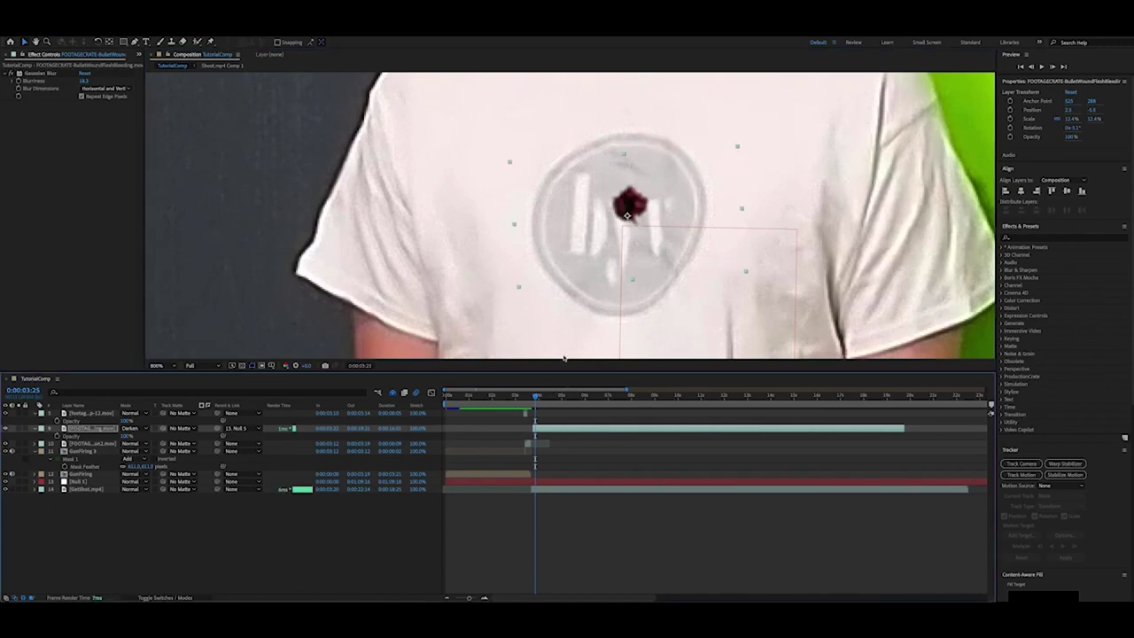
Play back the shot from 0:00:02:18 and inspect how the wound follows the shirt around 0:00:12:05
{"action": "left_click_drag", "start_coordinate": [539, 402], "coordinate": [506, 401]}
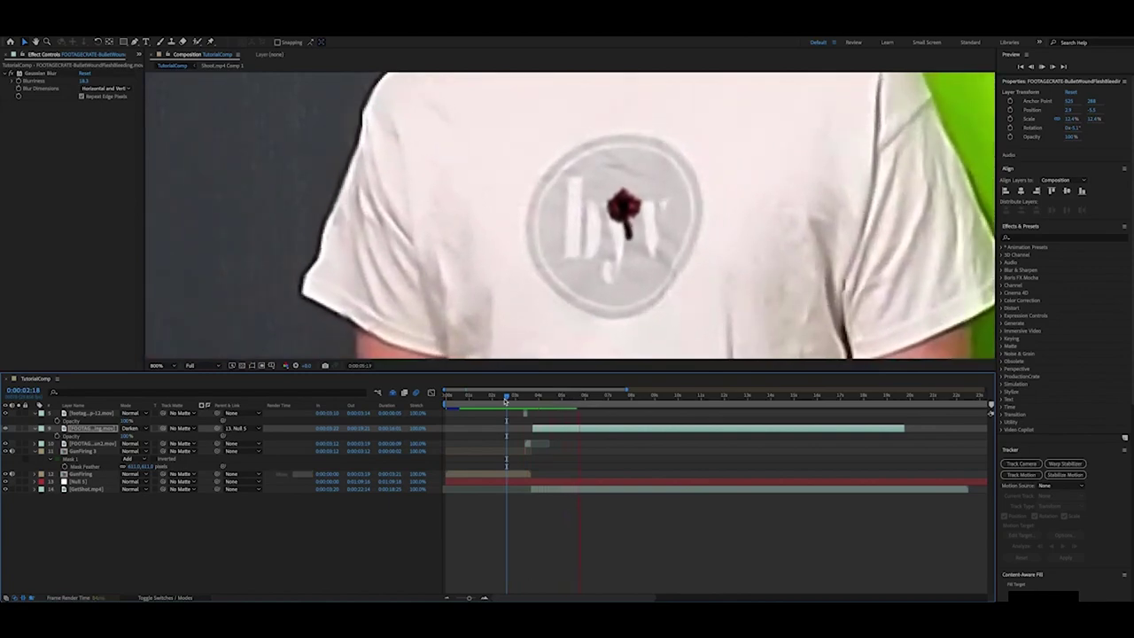
{"action": "key", "text": "space"}
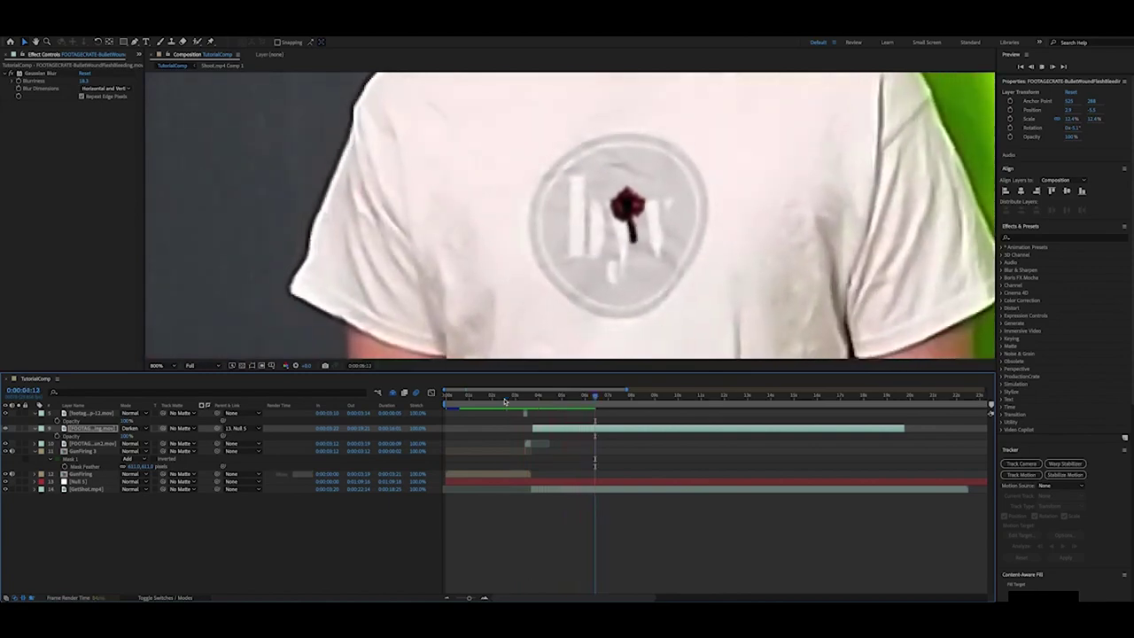
{"action": "key", "text": "comma"}
{"action": "key", "text": "comma"}
{"action": "left_click_drag", "start_coordinate": [595, 401], "coordinate": [725, 421]}
{"action": "key", "text": "space"}
{"action": "left_click_drag", "start_coordinate": [531, 316], "coordinate": [669, 171]}
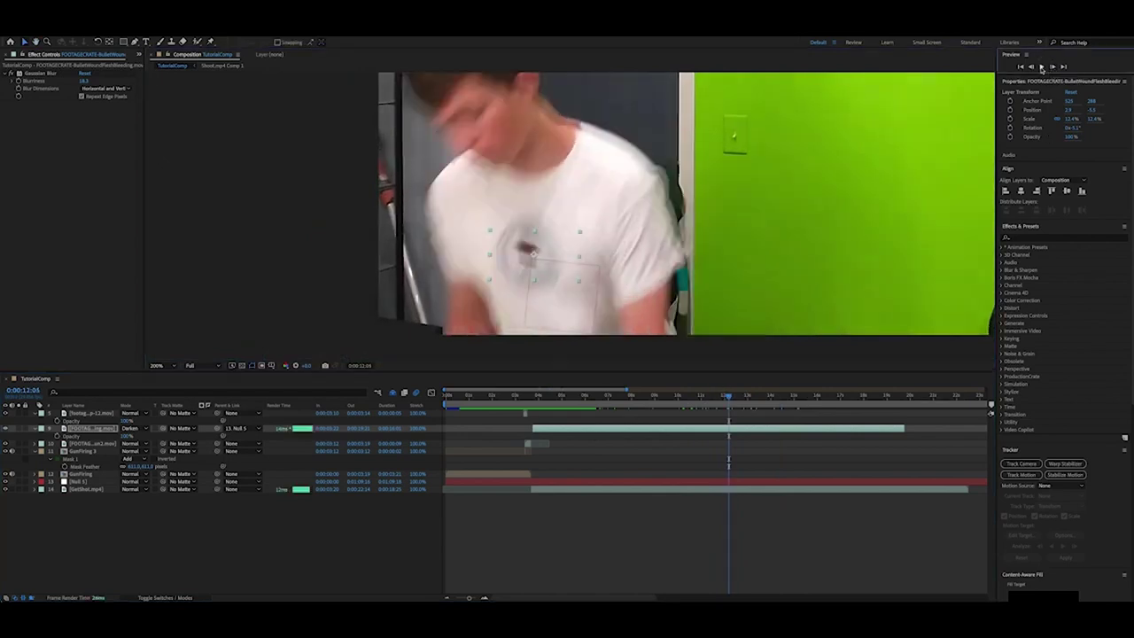
Reveal the keyframed properties of the Null 5 layer and go back one frame to 0:00:12:04
{"action": "left_click", "coordinate": [731, 484]}
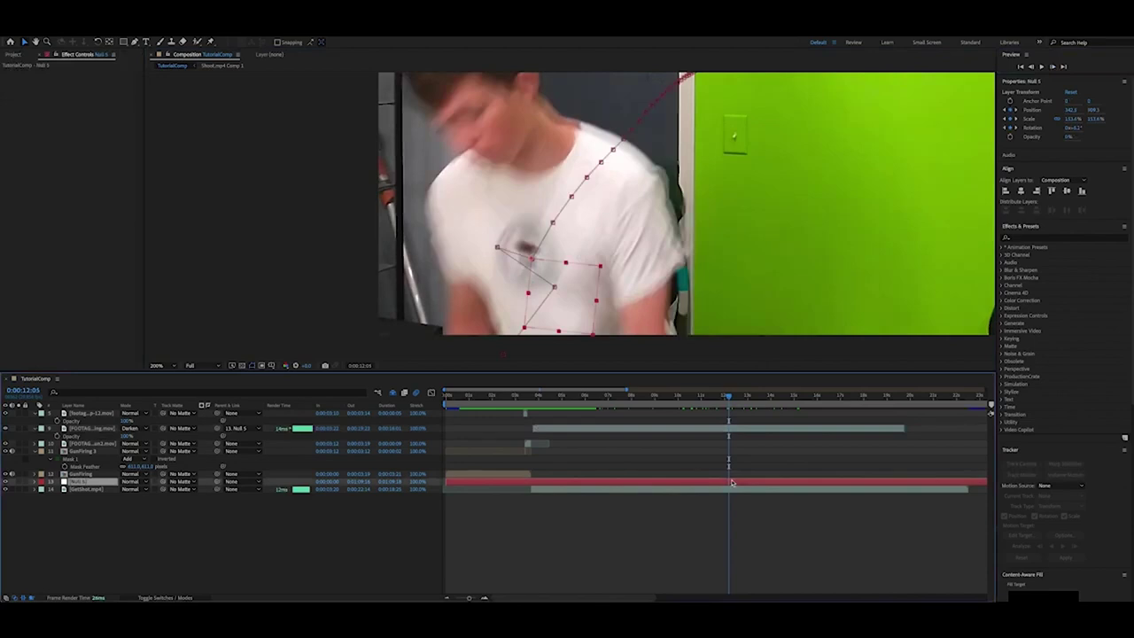
{"action": "key", "text": "u"}
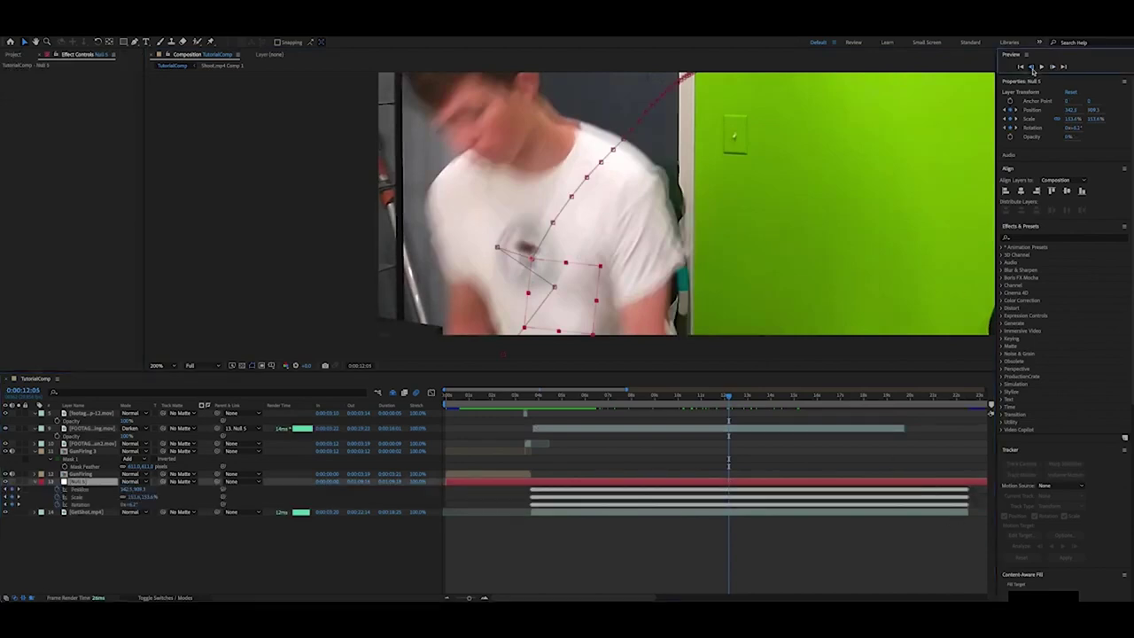
{"action": "left_click", "coordinate": [1031, 67]}
Delete all Null 5 position, scale and rotation keyframes after 0:00:12:04, through the end of the tracked range
{"action": "left_click_drag", "start_coordinate": [467, 598], "coordinate": [474, 597]}
{"action": "scroll", "coordinate": [747, 522], "scroll_direction": "right", "scroll_amount": 10}
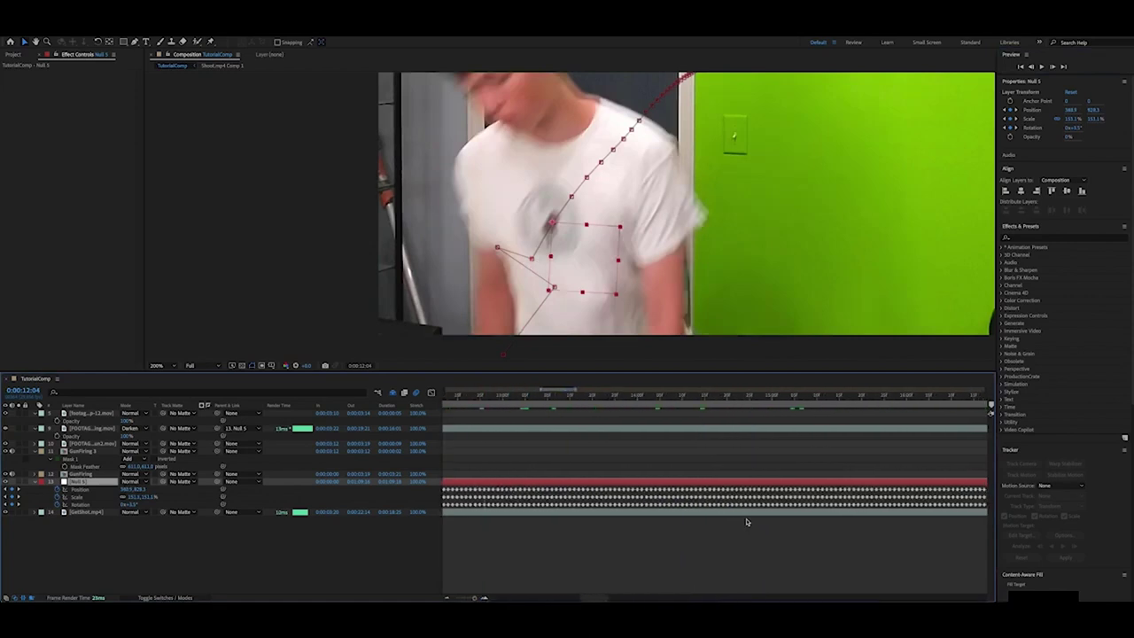
{"action": "scroll", "coordinate": [752, 521], "scroll_direction": "right", "scroll_amount": 4}
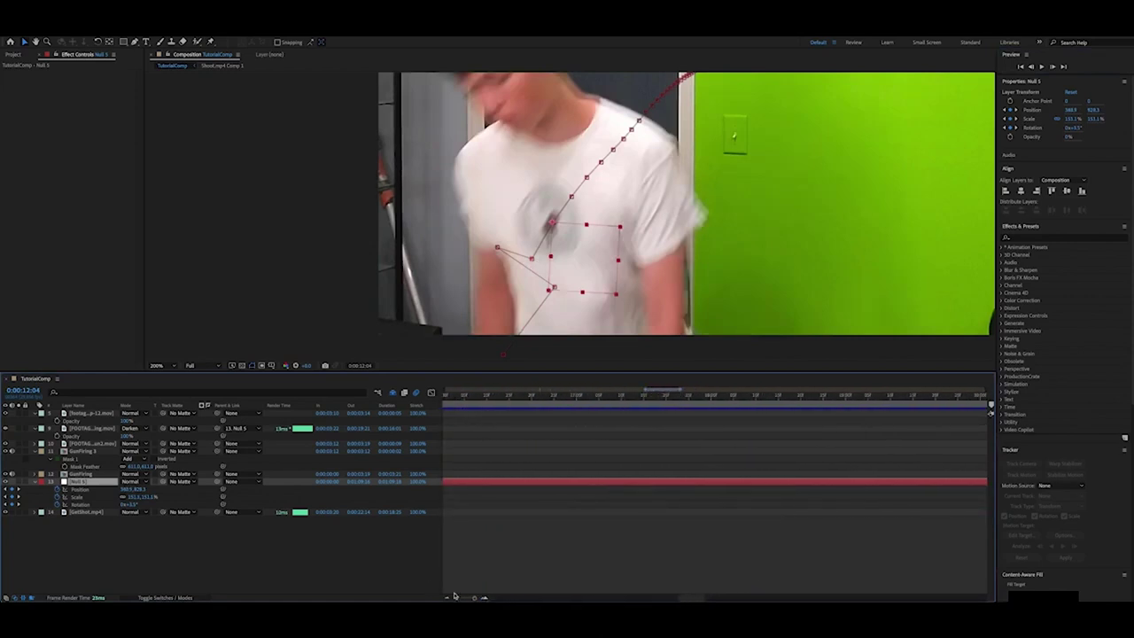
{"action": "left_click_drag", "start_coordinate": [471, 593], "coordinate": [479, 593]}
{"action": "scroll", "coordinate": [584, 526], "scroll_direction": "left", "scroll_amount": 8}
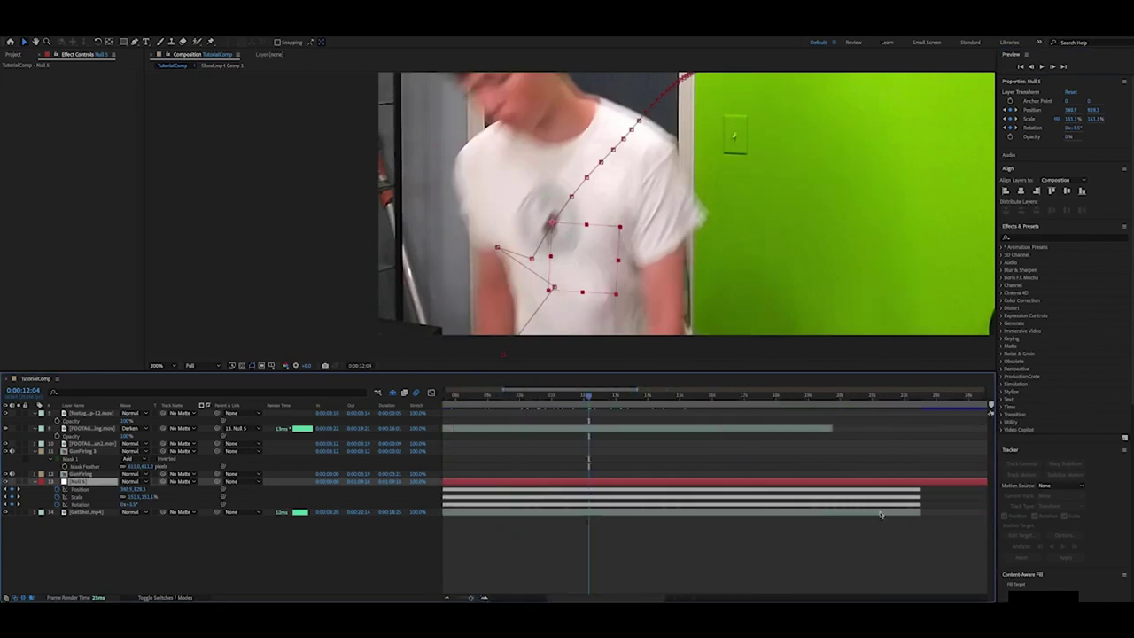
{"action": "left_click_drag", "start_coordinate": [947, 489], "coordinate": [631, 507]}
{"action": "left_click_drag", "start_coordinate": [931, 488], "coordinate": [599, 511]}
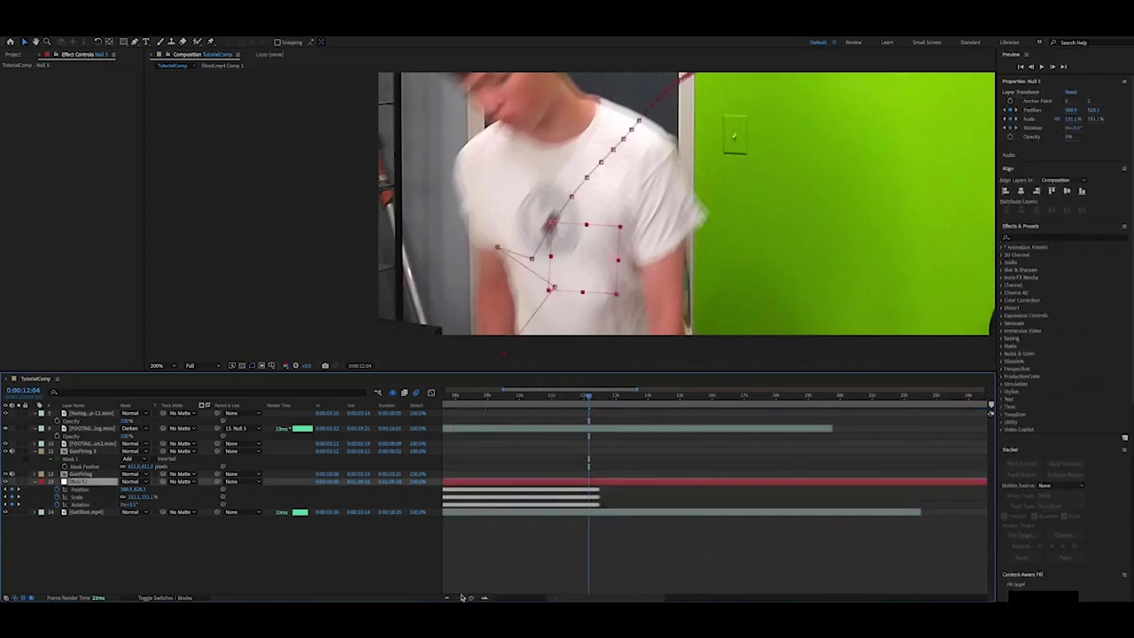
{"action": "left_click_drag", "start_coordinate": [471, 599], "coordinate": [476, 598]}
{"action": "left_click_drag", "start_coordinate": [934, 488], "coordinate": [736, 504]}
{"action": "key", "text": "Delete"}
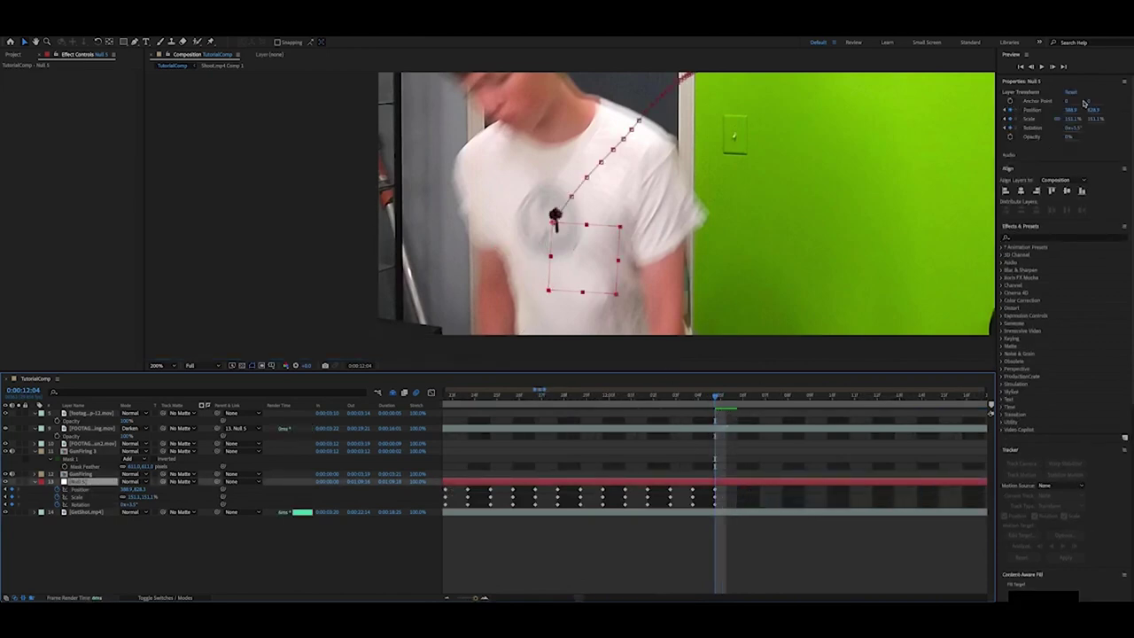
Reposition Null 5 frame by frame from 0:00:12:05 to 0:00:12:07 so the wound follows the falling shirt out of frame
{"action": "left_click", "coordinate": [1052, 68]}
{"action": "left_click_drag", "start_coordinate": [573, 241], "coordinate": [549, 282]}
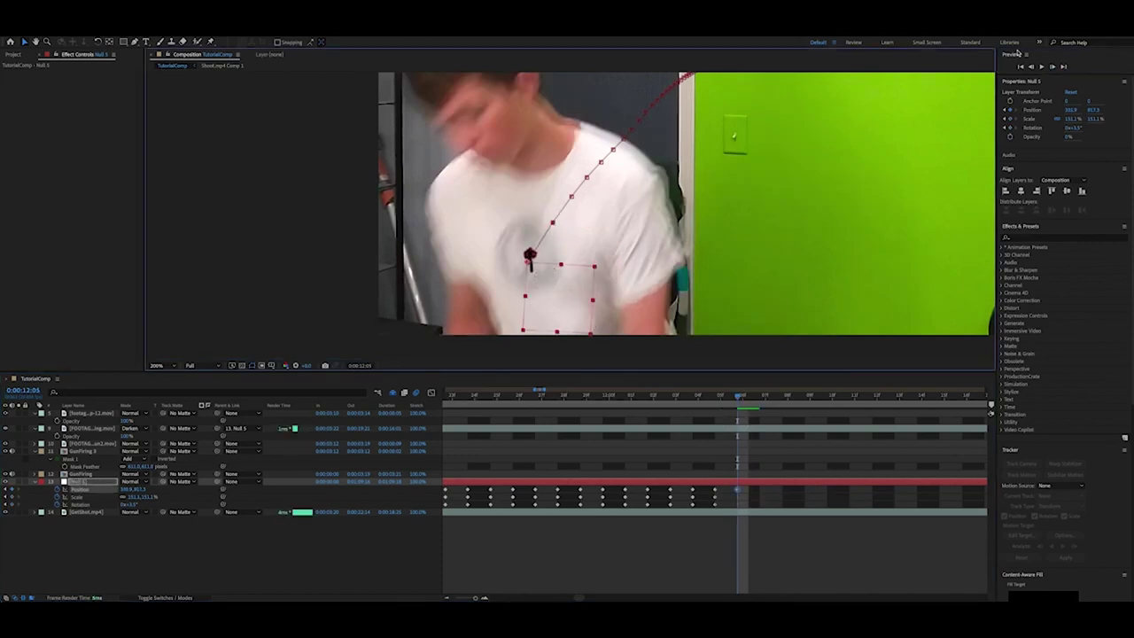
{"action": "left_click", "coordinate": [1054, 67]}
{"action": "scroll", "coordinate": [543, 274], "scroll_direction": "up", "scroll_amount": 2}
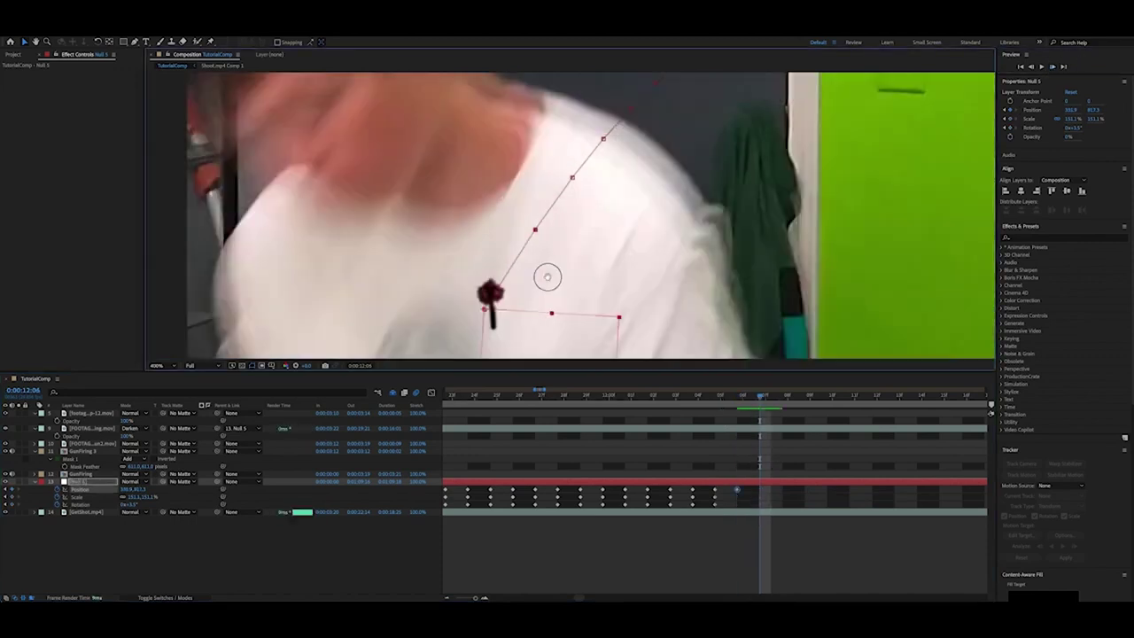
{"action": "left_click_drag", "start_coordinate": [584, 215], "coordinate": [613, 214]}
{"action": "left_click", "coordinate": [1053, 67]}
{"action": "scroll", "coordinate": [733, 212], "scroll_direction": "down", "scroll_amount": 2}
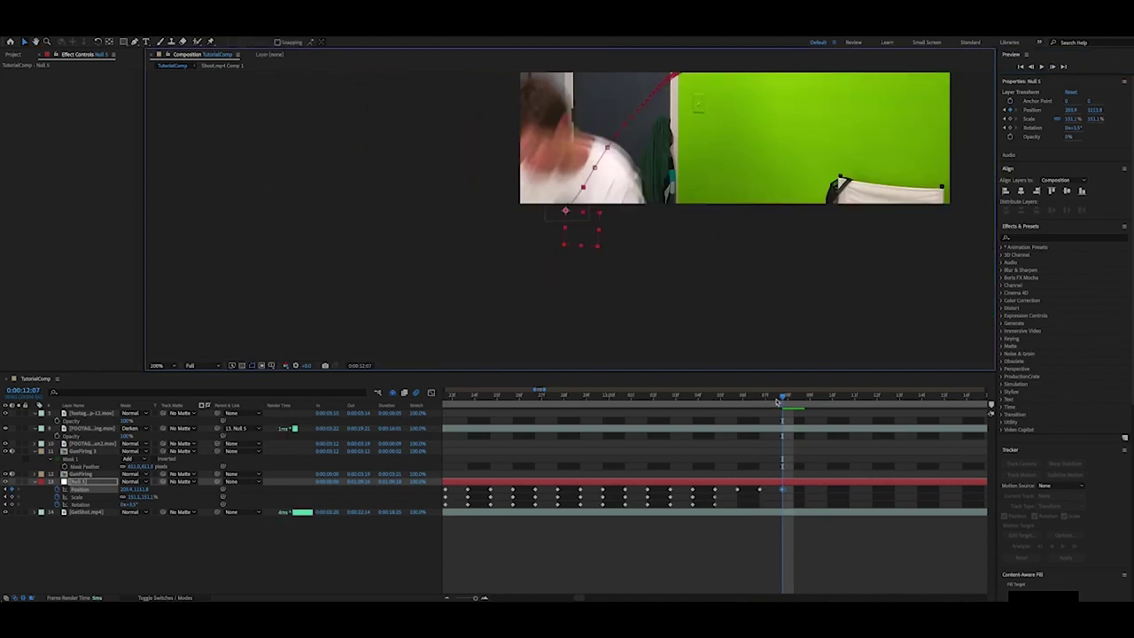
Return to about 0:00:12:03 and turn on motion blur for the bullet wound bleeding layer
{"action": "left_click_drag", "start_coordinate": [778, 402], "coordinate": [673, 401]}
{"action": "left_click", "coordinate": [663, 223]}
{"action": "scroll", "coordinate": [662, 223], "scroll_direction": "up", "scroll_amount": 1}
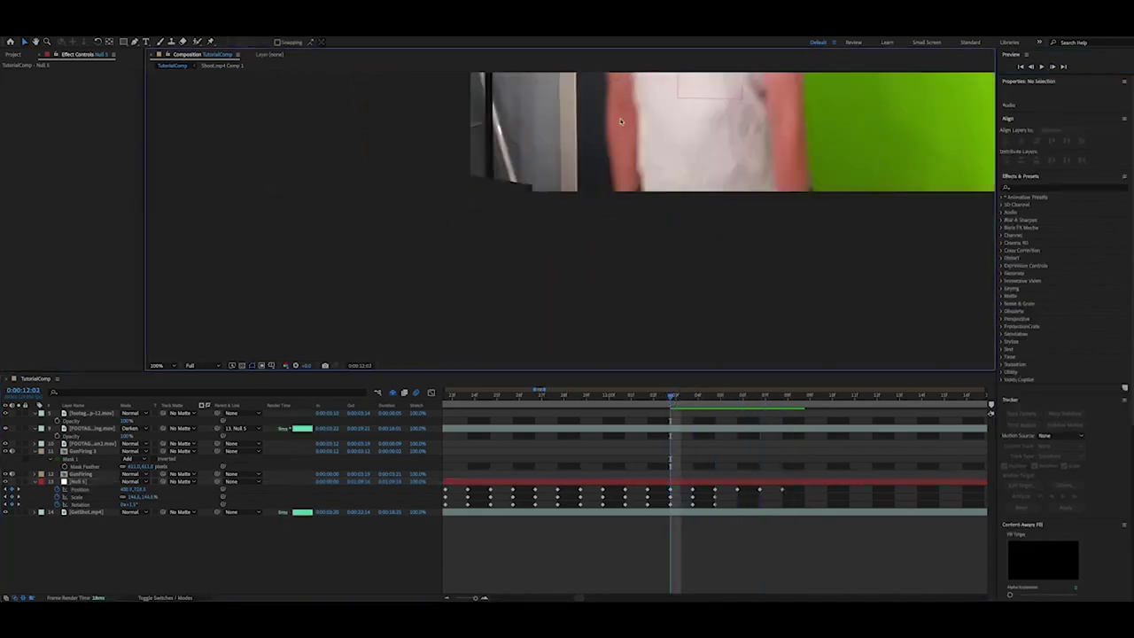
{"action": "key", "text": "space"}
{"action": "left_click_drag", "start_coordinate": [601, 136], "coordinate": [552, 294]}
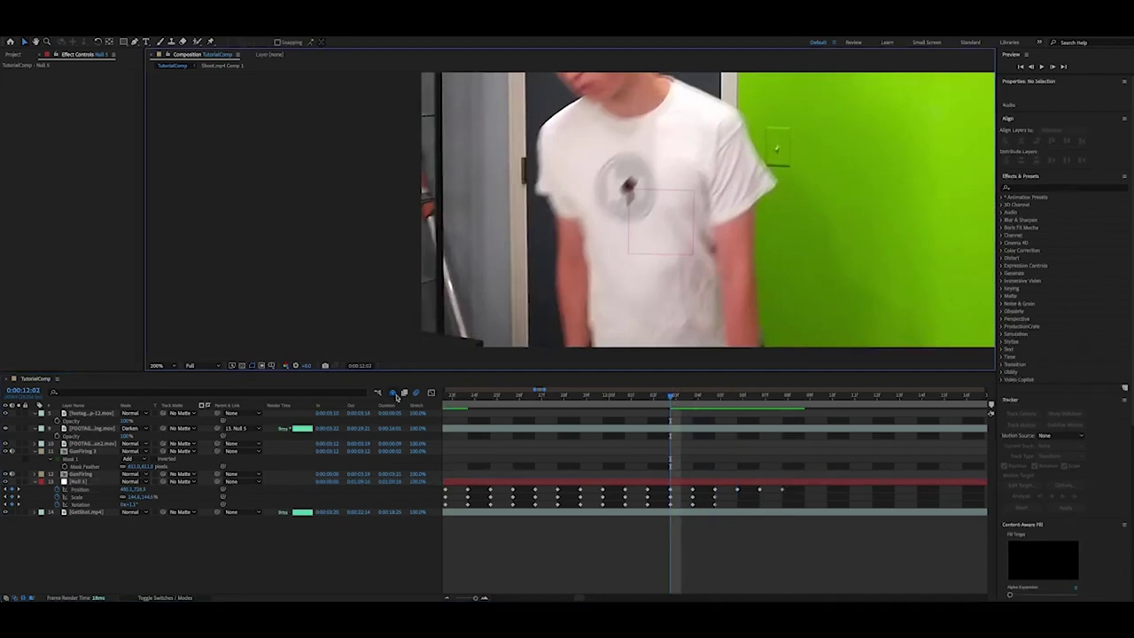
{"action": "left_click", "coordinate": [417, 395]}
{"action": "left_click", "coordinate": [165, 597]}
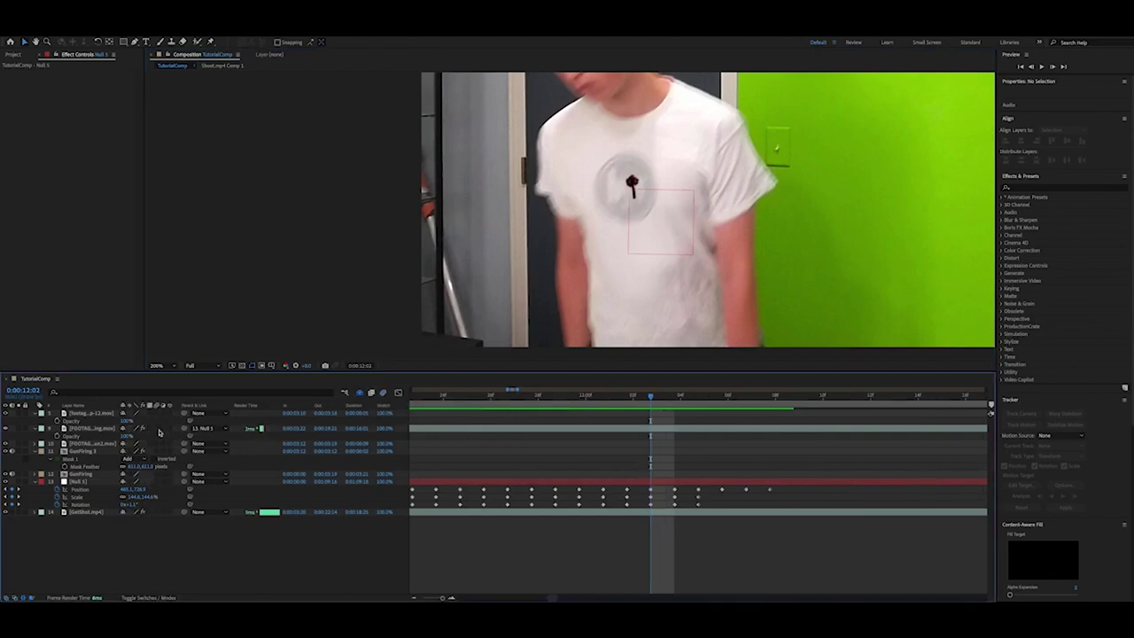
{"action": "left_click", "coordinate": [157, 429]}
Play back the shot from 0:00:04:08 and check how the wound follows the shirt through the fall
{"action": "left_click_drag", "start_coordinate": [636, 403], "coordinate": [413, 403]}
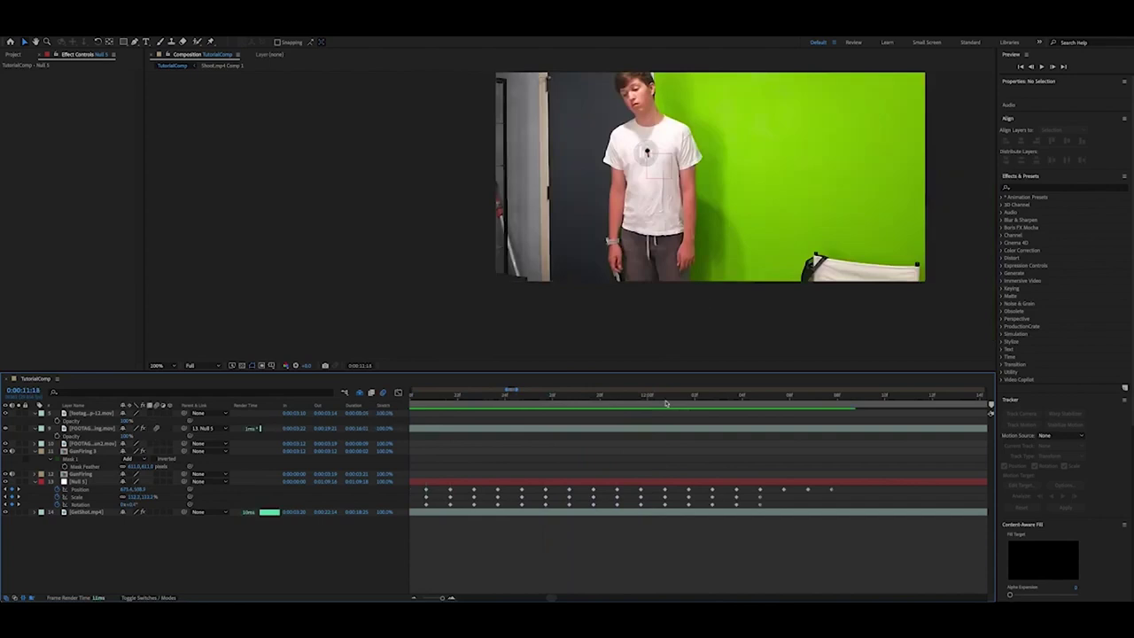
{"action": "scroll", "coordinate": [615, 463], "scroll_direction": "left", "scroll_amount": 6}
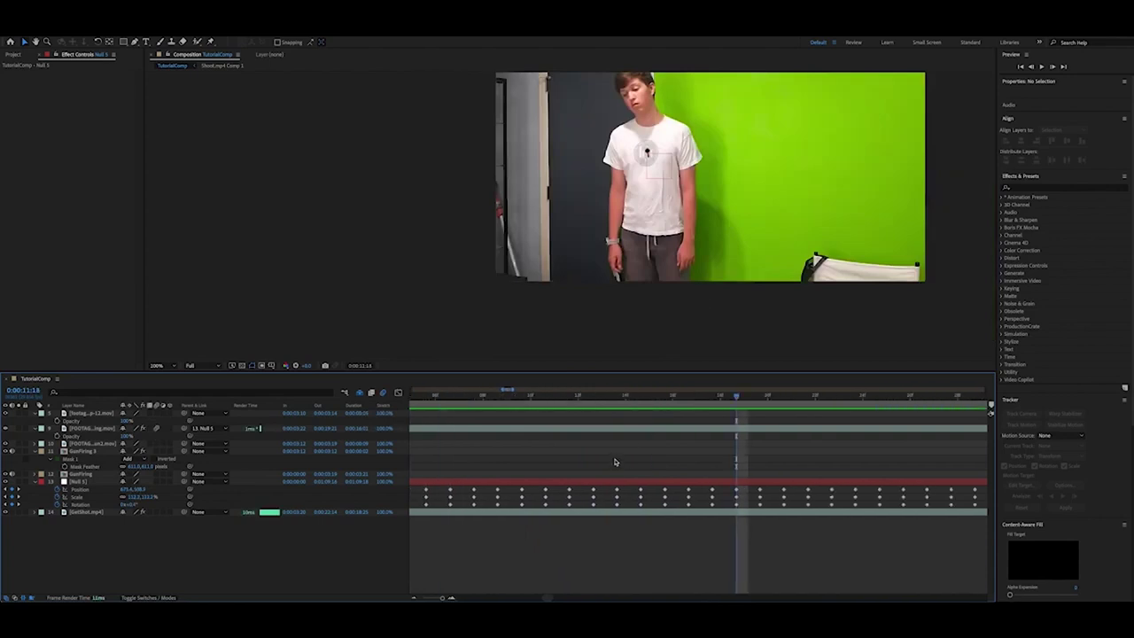
{"action": "left_click_drag", "start_coordinate": [439, 598], "coordinate": [431, 599]}
{"action": "left_click_drag", "start_coordinate": [551, 406], "coordinate": [486, 403]}
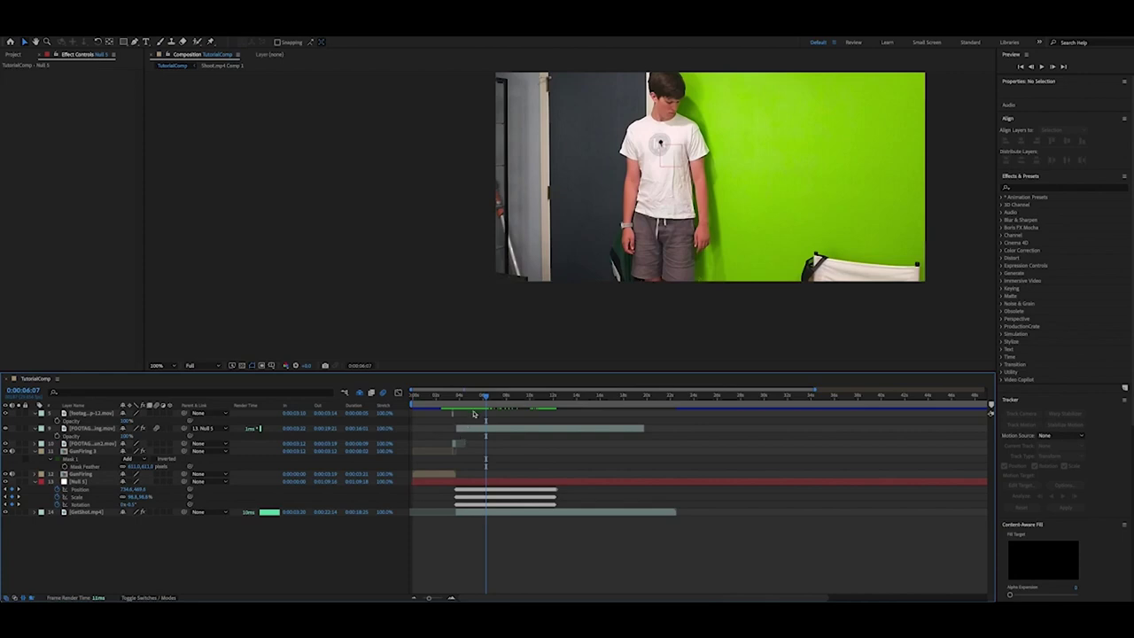
{"action": "left_click_drag", "start_coordinate": [475, 403], "coordinate": [462, 402]}
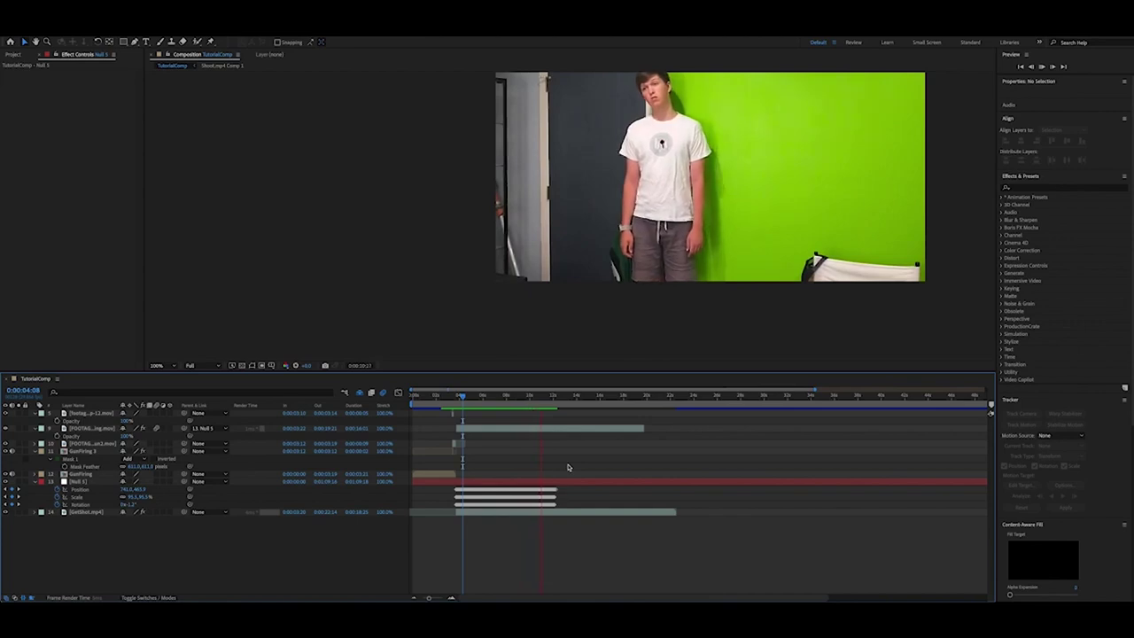
{"action": "key", "text": "space"}
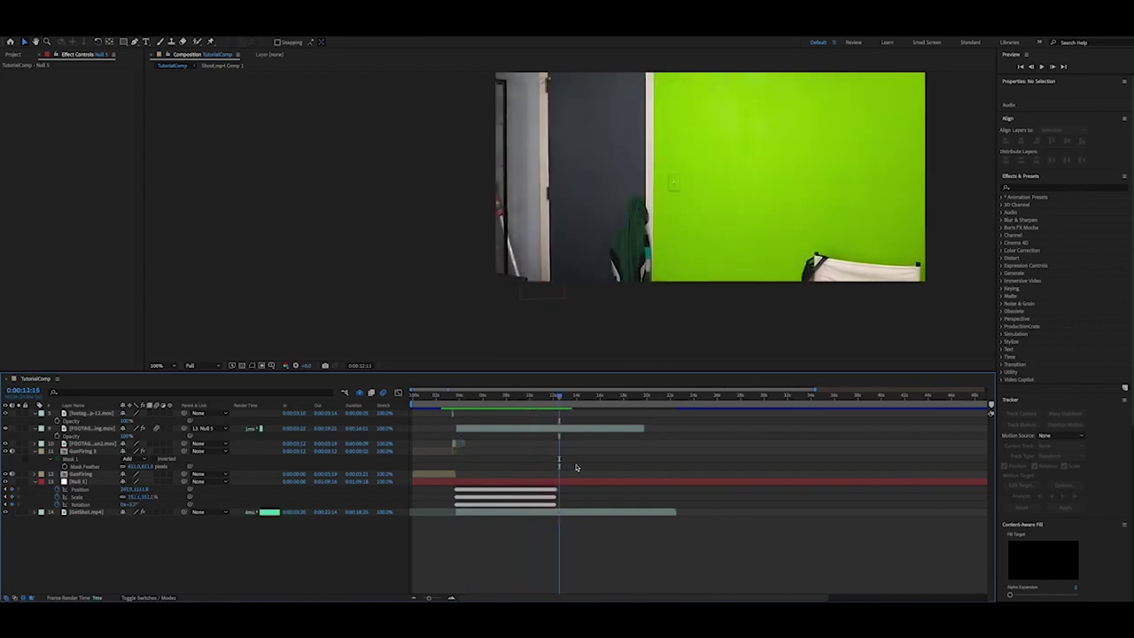
Examine the wound closely at 0:00:08:21 and readjust its Gaussian Blur blurriness to about 18.6
{"action": "left_click_drag", "start_coordinate": [527, 395], "coordinate": [514, 395]}
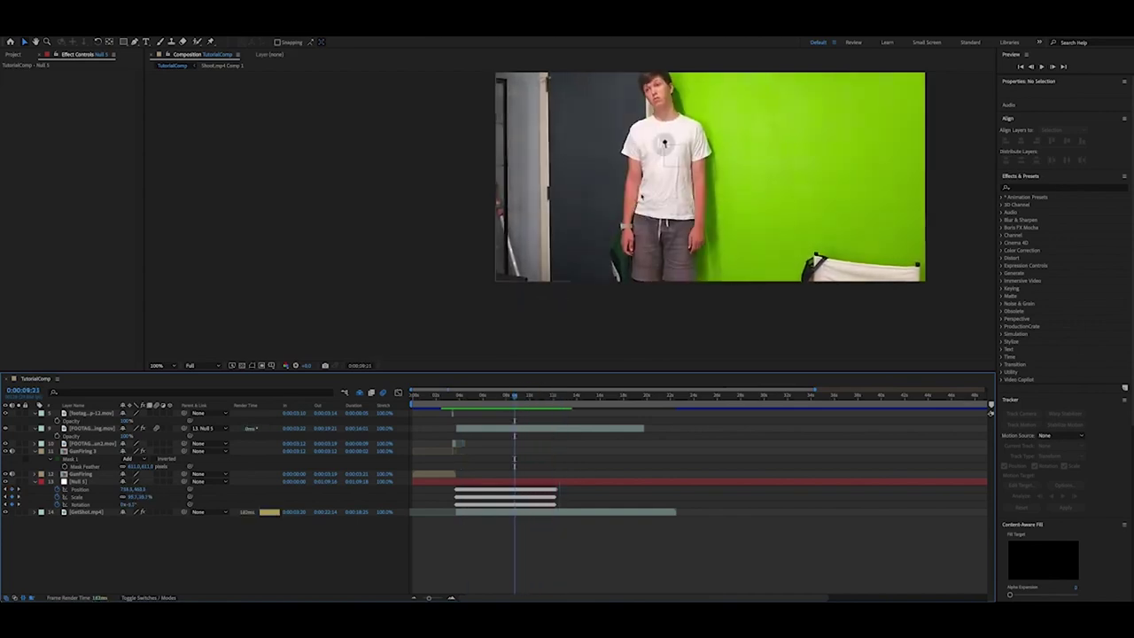
{"action": "left_click_drag", "start_coordinate": [654, 194], "coordinate": [513, 327]}
{"action": "scroll", "coordinate": [616, 216], "scroll_direction": "up", "scroll_amount": 2}
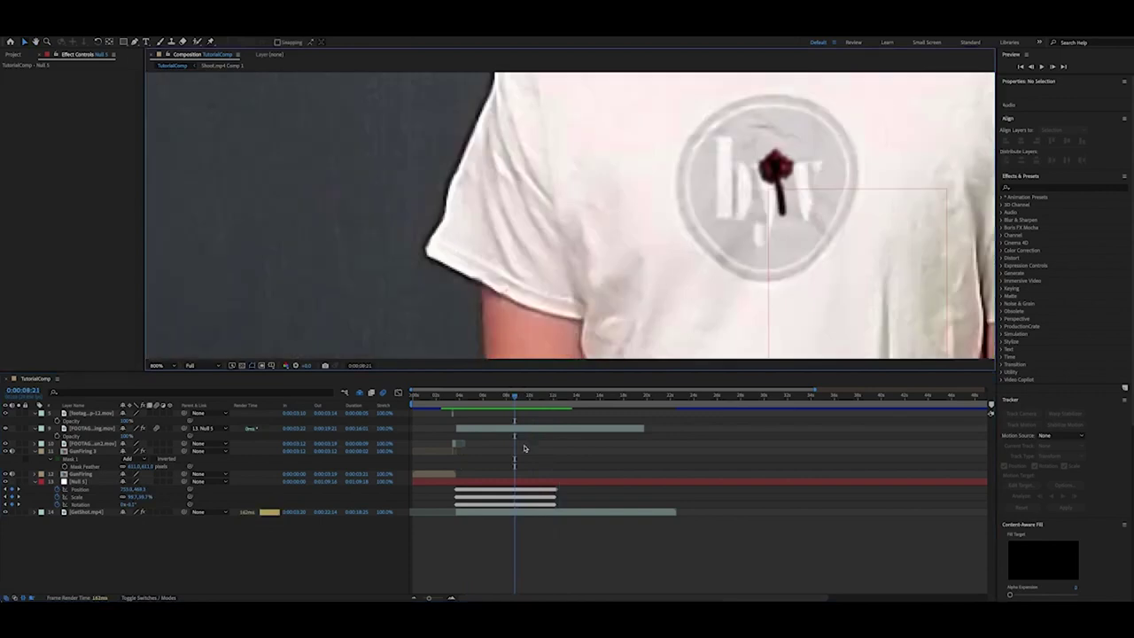
{"action": "left_click", "coordinate": [525, 431]}
{"action": "left_click", "coordinate": [179, 24]}
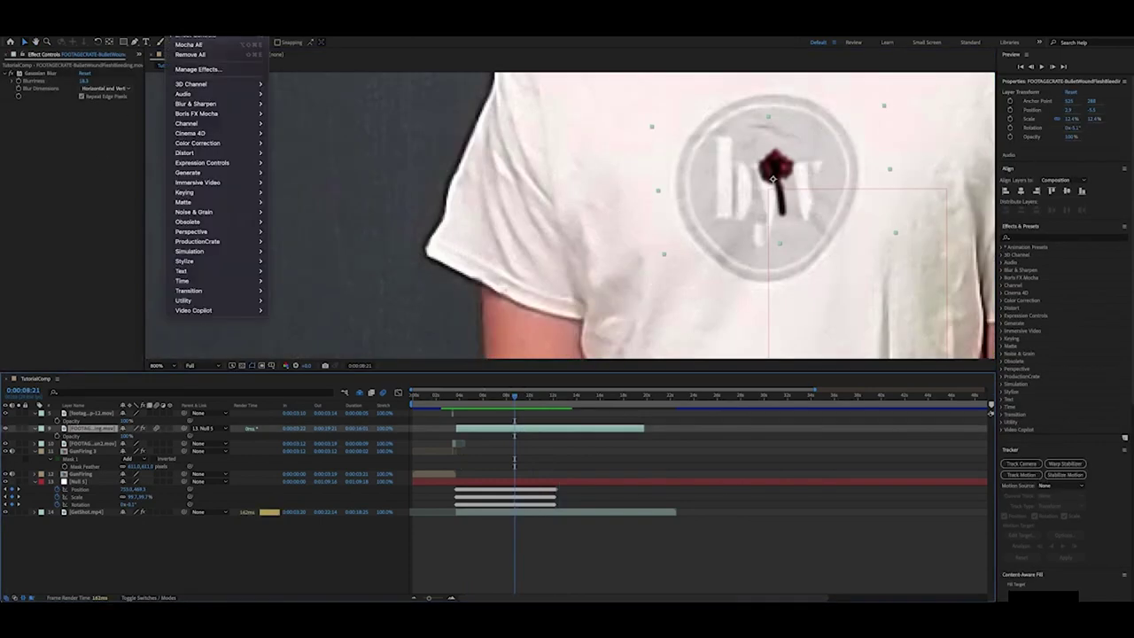
{"action": "left_click", "coordinate": [31, 132]}
{"action": "left_click_drag", "start_coordinate": [83, 82], "coordinate": [3, 58]}
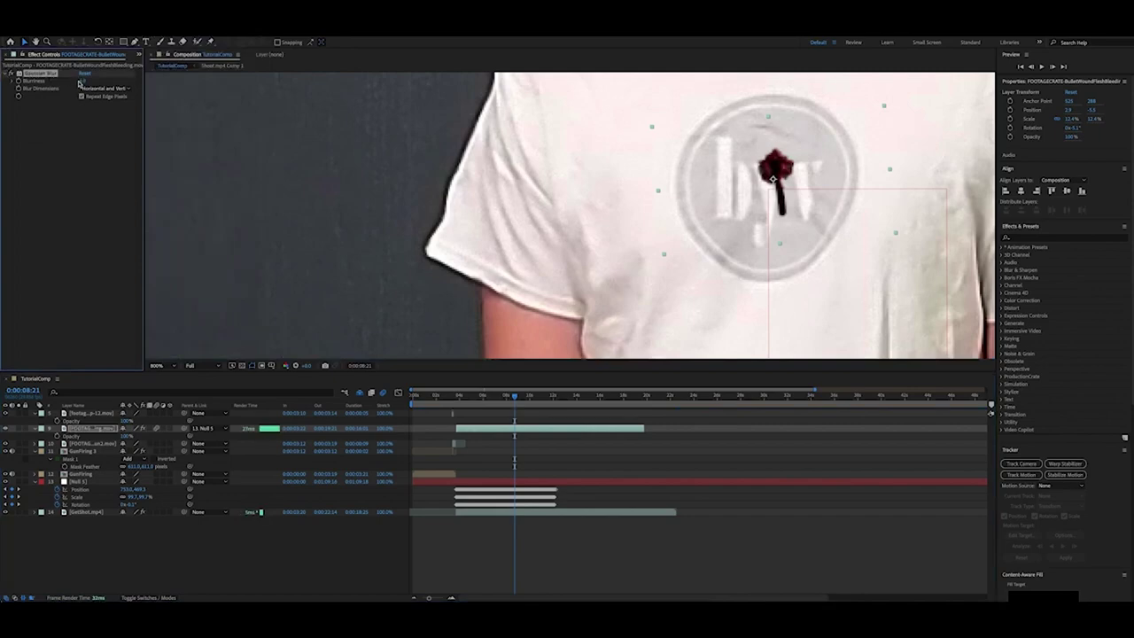
{"action": "mouse_move", "coordinate": [82, 82]}
{"action": "left_mouse_down"}
{"action": "mouse_move", "coordinate": [8, 80]}
{"action": "mouse_move", "coordinate": [77, 77]}
{"action": "left_mouse_up"}
{"action": "left_click", "coordinate": [52, 201]}
Add a Curves effect to the bullet wound bleeding layer and raise the RGB curve's midtones slightly
{"action": "left_click", "coordinate": [153, 27]}
{"action": "mouse_move", "coordinate": [177, 26]}
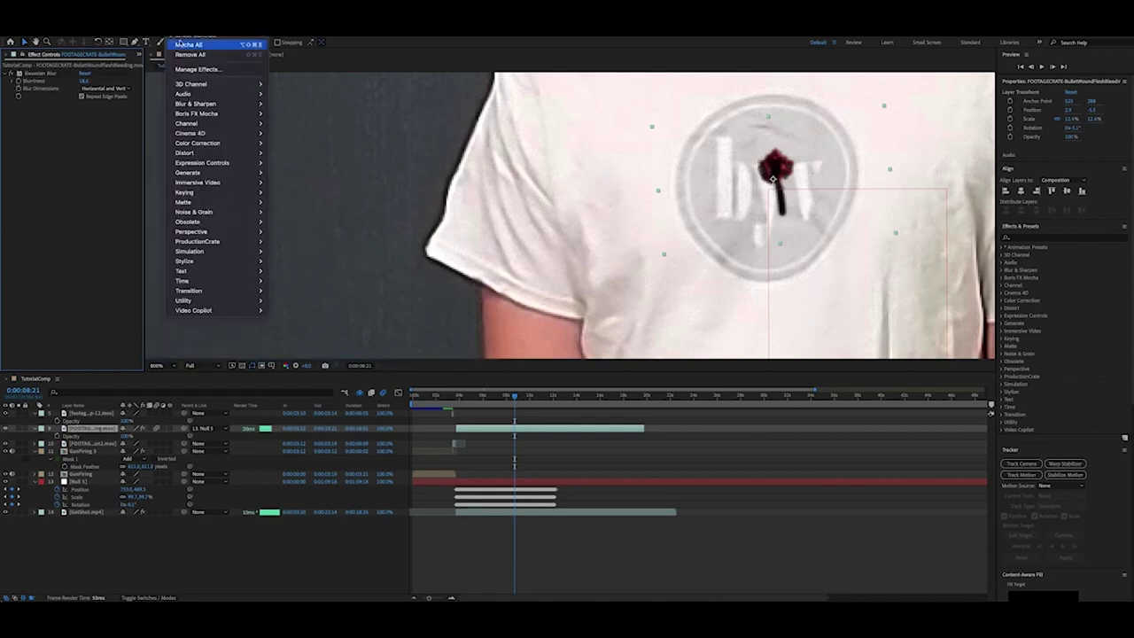
{"action": "mouse_move", "coordinate": [204, 143]}
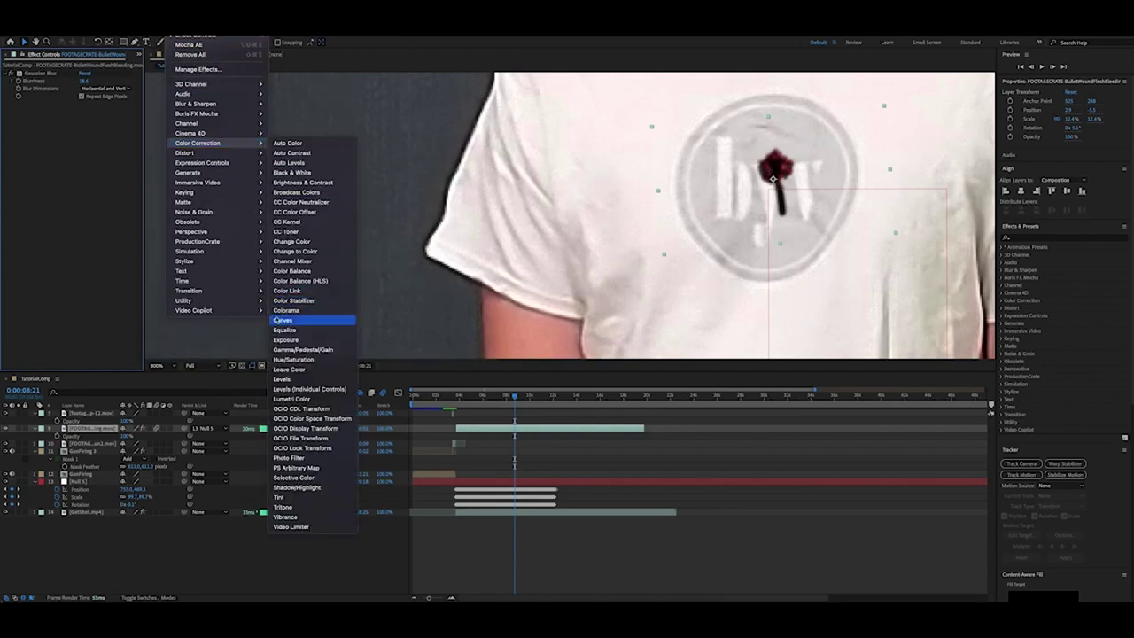
{"action": "key", "text": "Return"}
{"action": "mouse_move", "coordinate": [74, 197]}
{"action": "left_mouse_down"}
{"action": "mouse_move", "coordinate": [55, 189]}
{"action": "mouse_move", "coordinate": [64, 192]}
{"action": "left_mouse_up"}
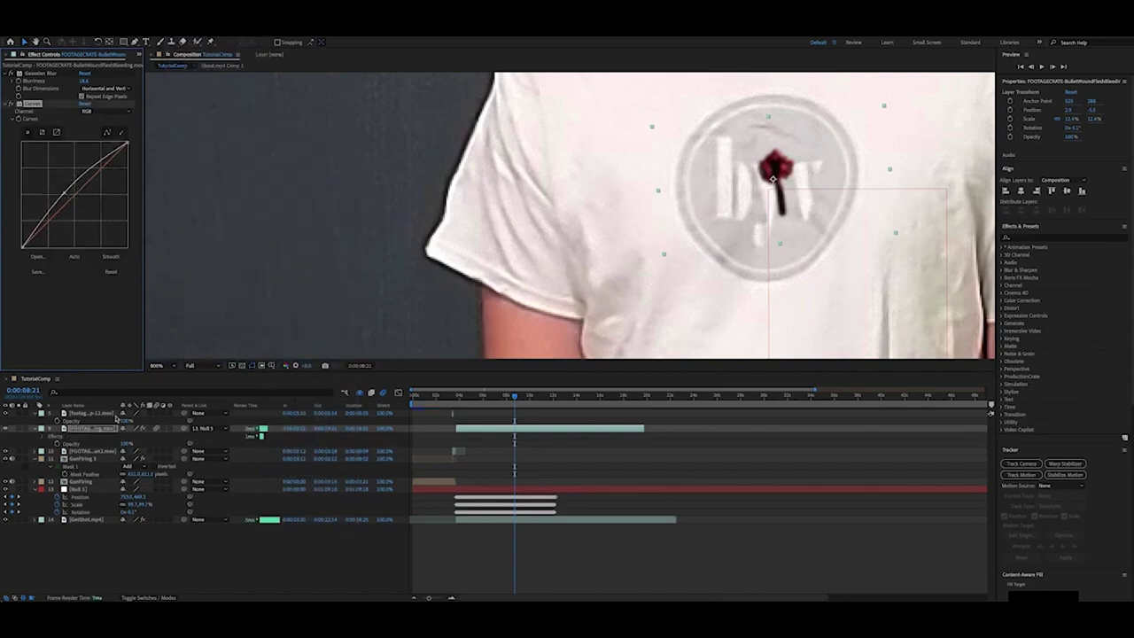
Lower the bullet wound bleeding layer's opacity to about 85%
{"action": "left_click", "coordinate": [98, 430]}
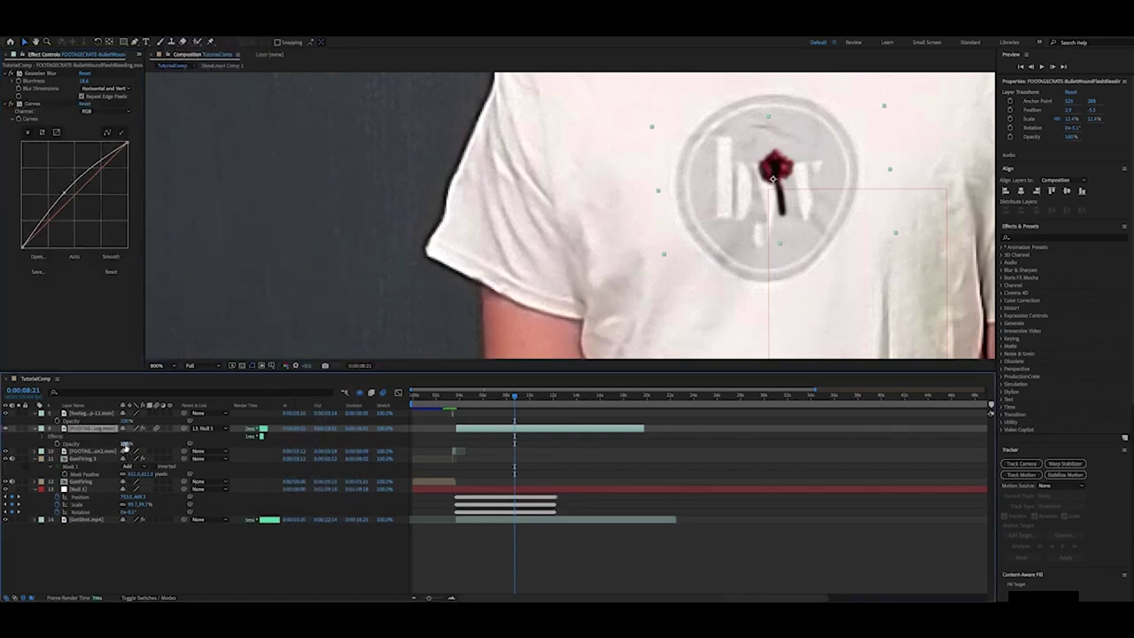
{"action": "left_click_drag", "start_coordinate": [127, 443], "coordinate": [115, 443]}
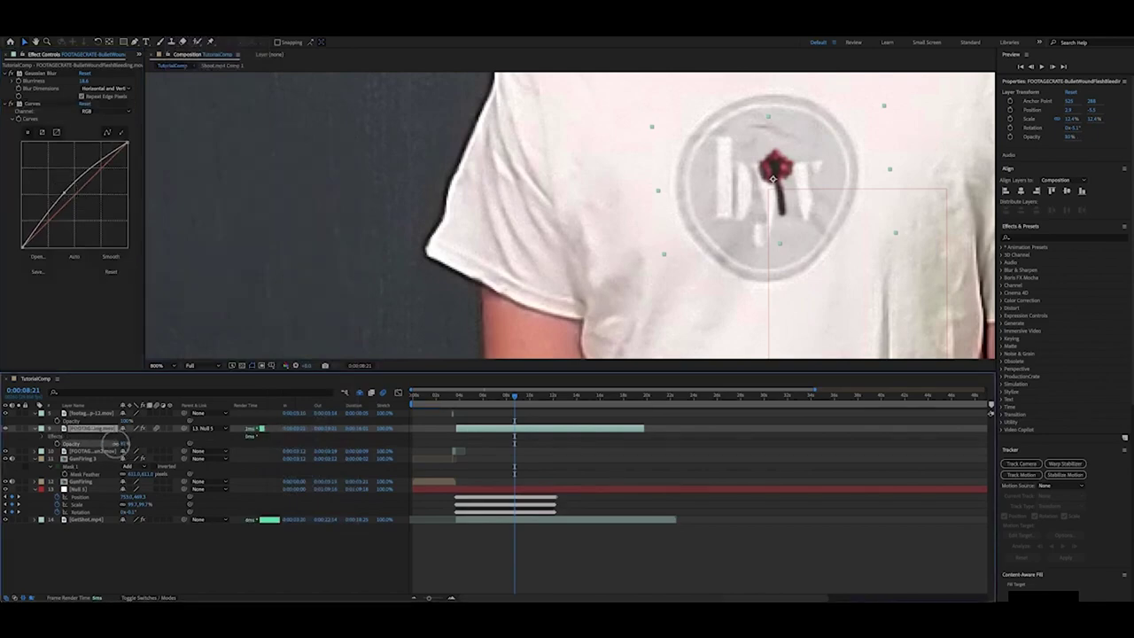
{"action": "left_click", "coordinate": [235, 560]}
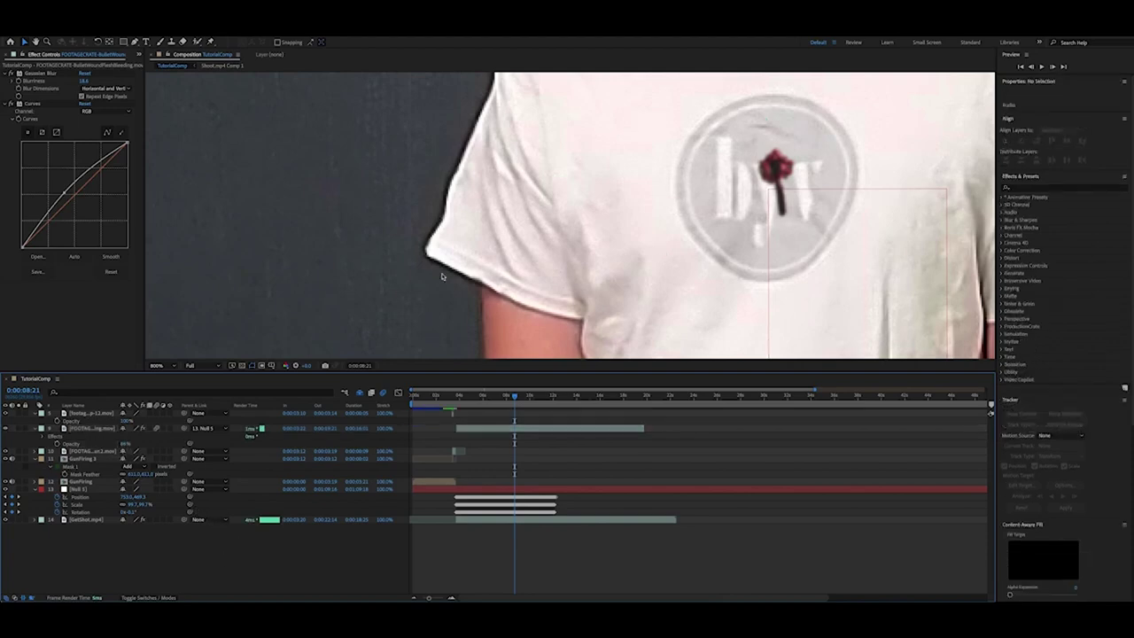
View the whole frame and play back the composition to review the gunshot and wound
{"action": "scroll", "coordinate": [445, 278], "scroll_direction": "down", "scroll_amount": 2}
{"action": "scroll", "coordinate": [726, 351], "scroll_direction": "down", "scroll_amount": 2}
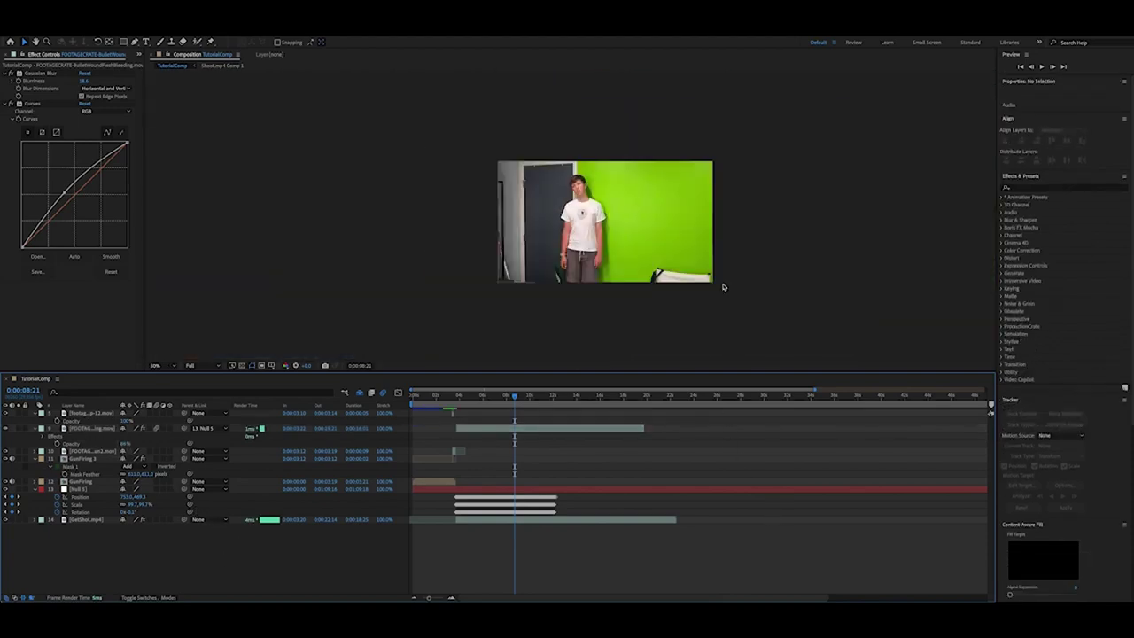
{"action": "scroll", "coordinate": [570, 214], "scroll_direction": "up", "scroll_amount": 2}
{"action": "left_click", "coordinate": [565, 397]}
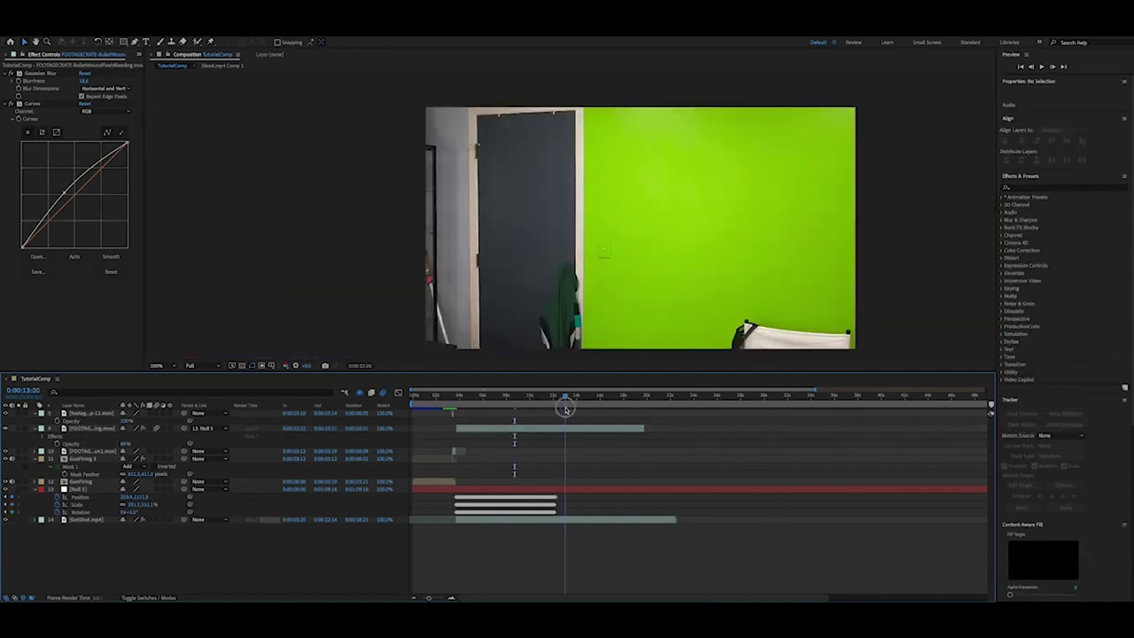
{"action": "left_click_drag", "start_coordinate": [539, 404], "coordinate": [445, 403]}
{"action": "key", "text": "space"}
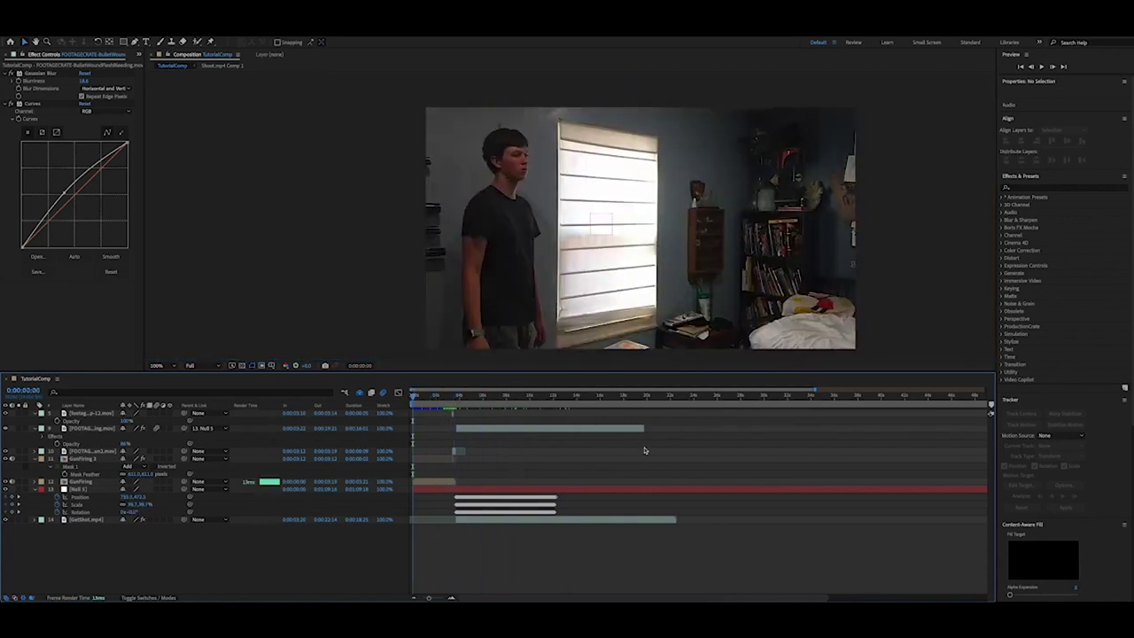